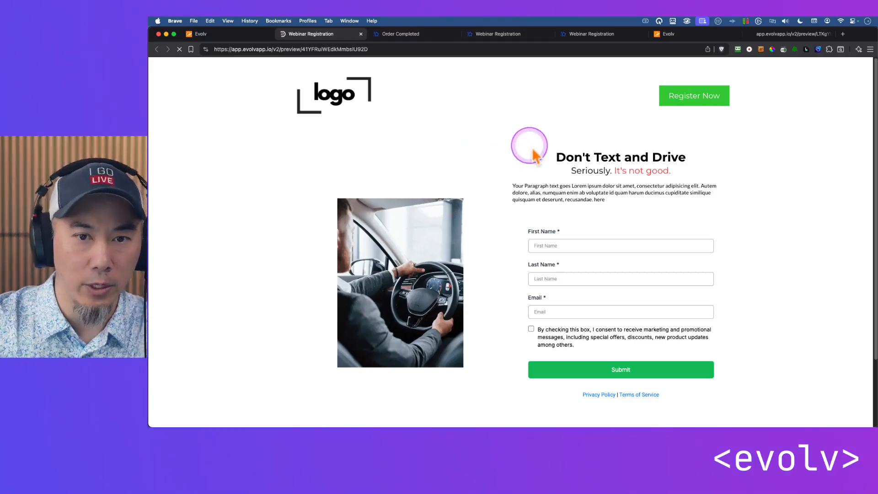
# Close the page preview, rename the funnel to "Free webinar", edit the "ebook" part of its path, and save the funnel settings
pyautogui.press('super+w')
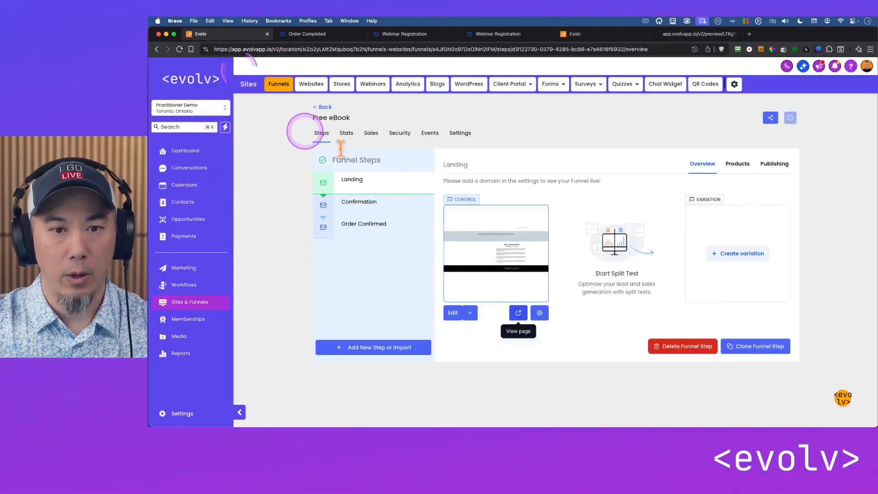
pyautogui.click(457, 133)
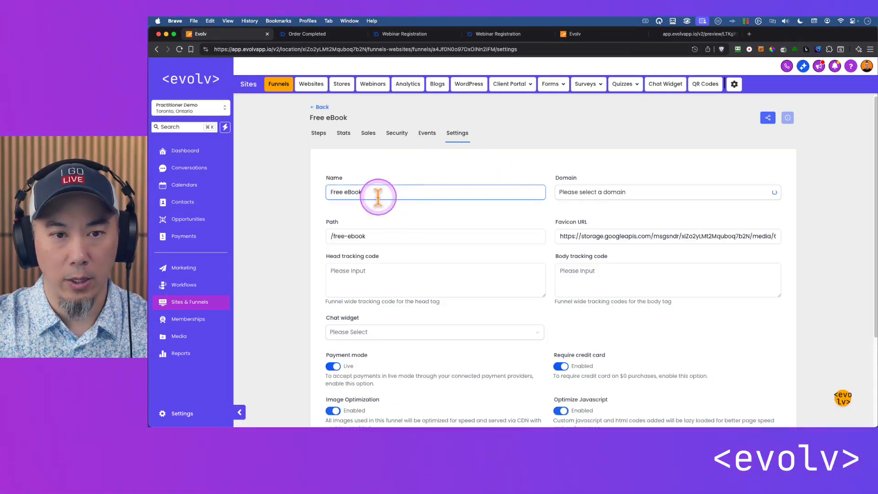
pyautogui.moveTo(371, 192); pyautogui.dragTo(293, 200)
pyautogui.write('Free web')
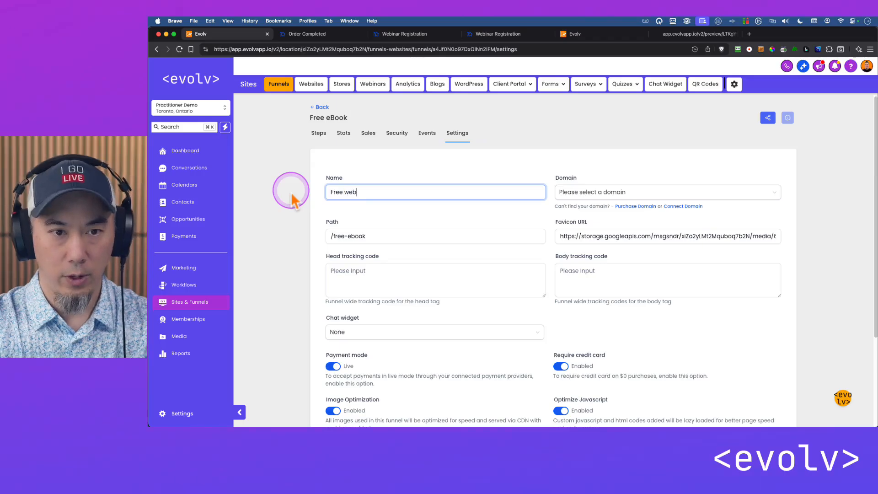
pyautogui.write('inar')
pyautogui.moveTo(348, 236); pyautogui.dragTo(408, 229)
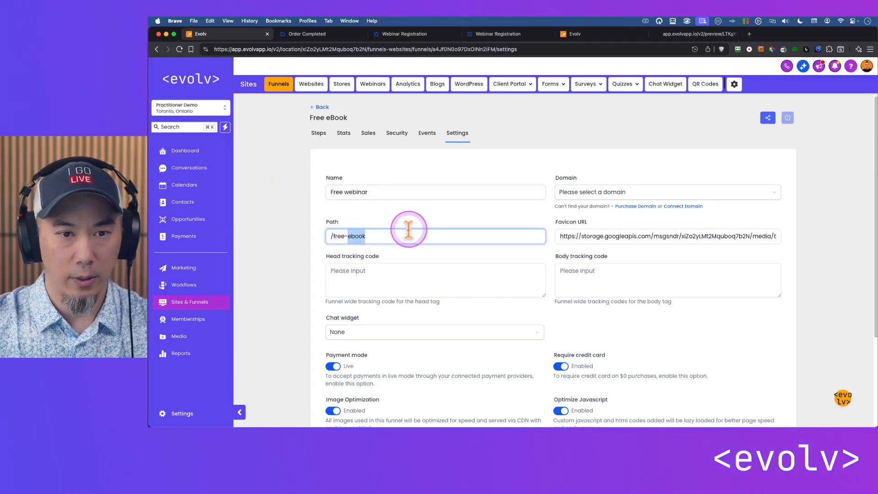
pyautogui.scroll(-3, 717, 298)
pyautogui.click(768, 371)
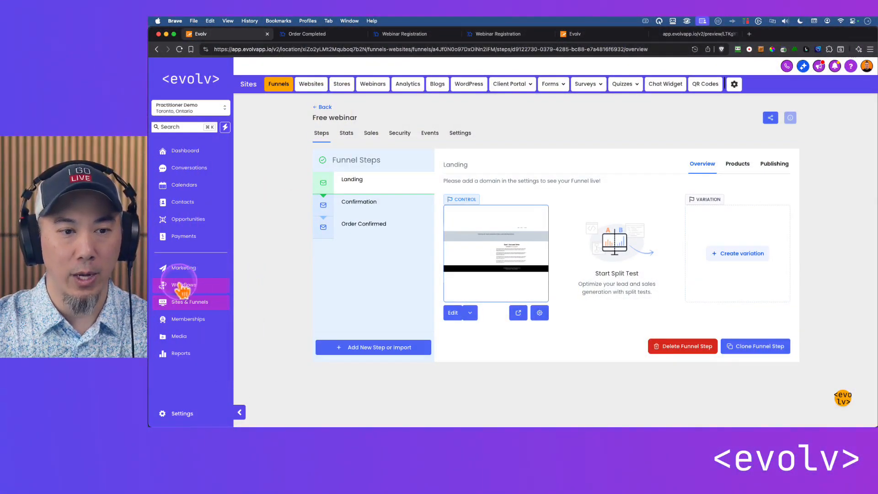
# Create a workflow from the suggested appointment and email starter, and delete its Customer booked appointment trigger
pyautogui.click(183, 286)
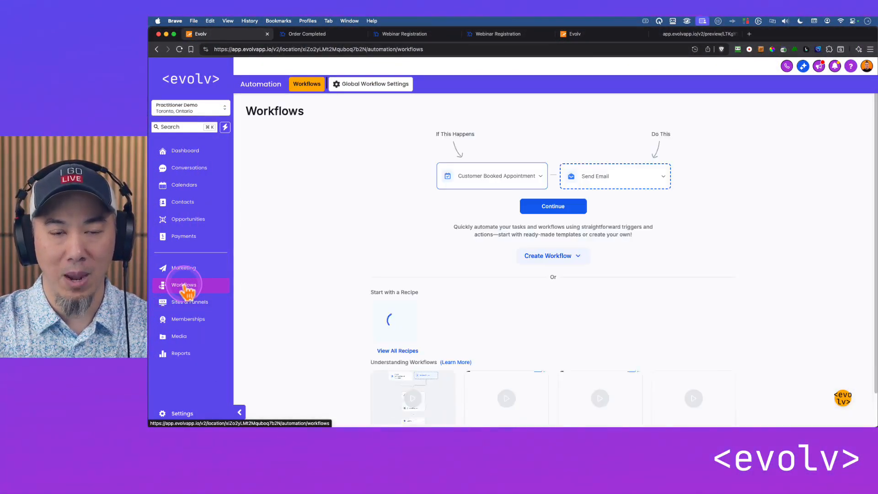
pyautogui.click(547, 207)
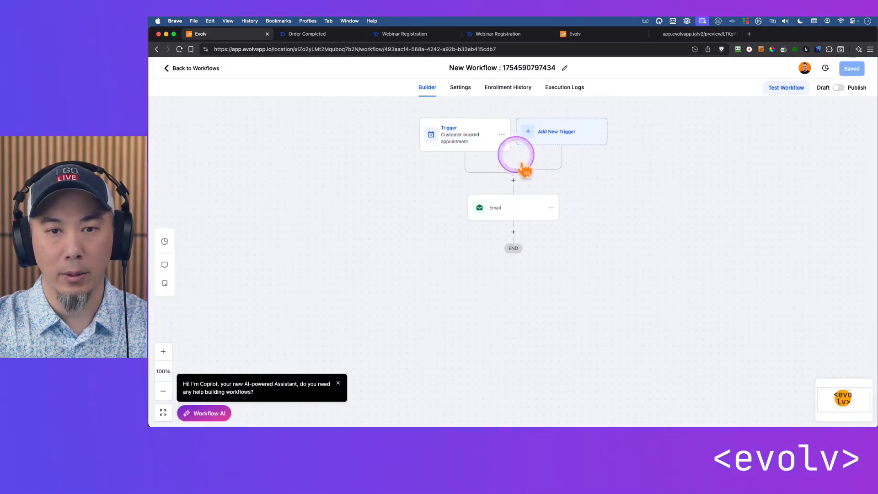
pyautogui.click(501, 134)
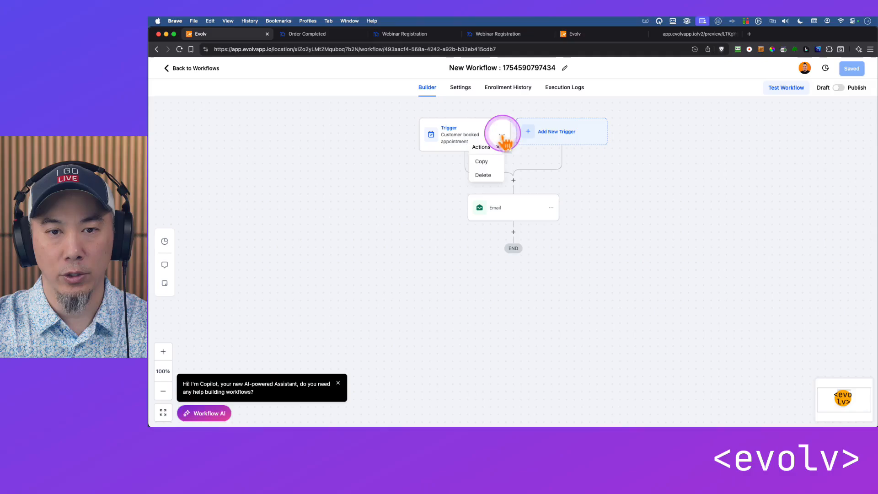
pyautogui.click(492, 178)
pyautogui.click(592, 261)
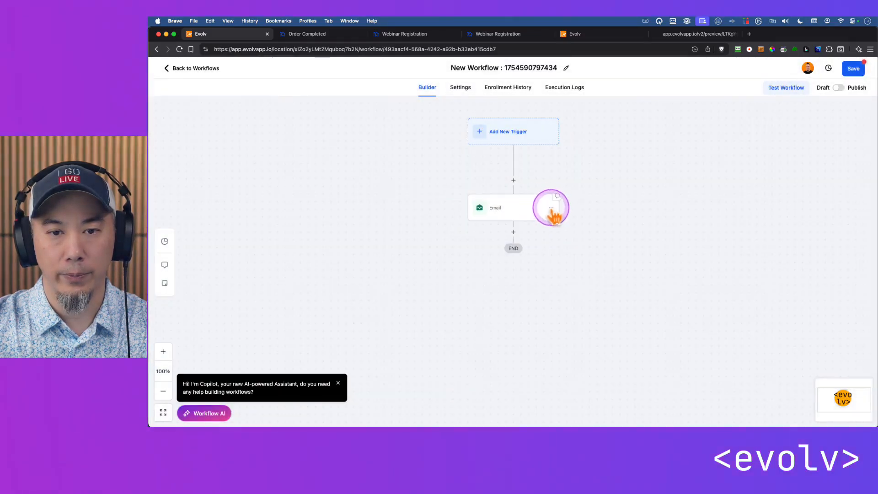
# Delete only the Email action from the new workflow and confirm its deletion
pyautogui.click(551, 208)
pyautogui.moveTo(579, 221)
pyautogui.click(640, 224)
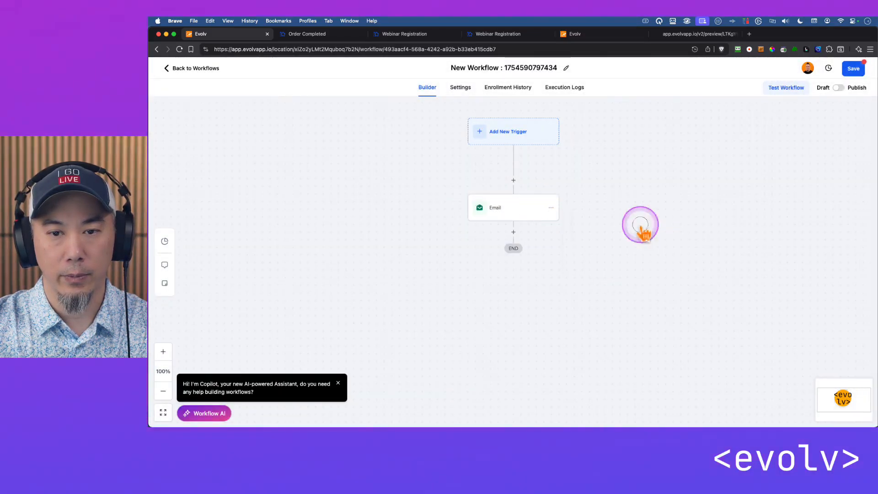
pyautogui.click(647, 149)
pyautogui.click(551, 208)
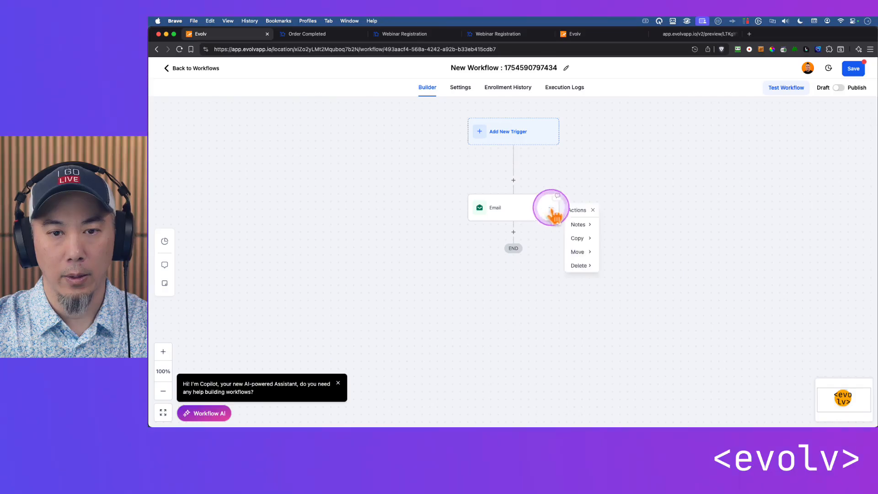
pyautogui.moveTo(578, 266)
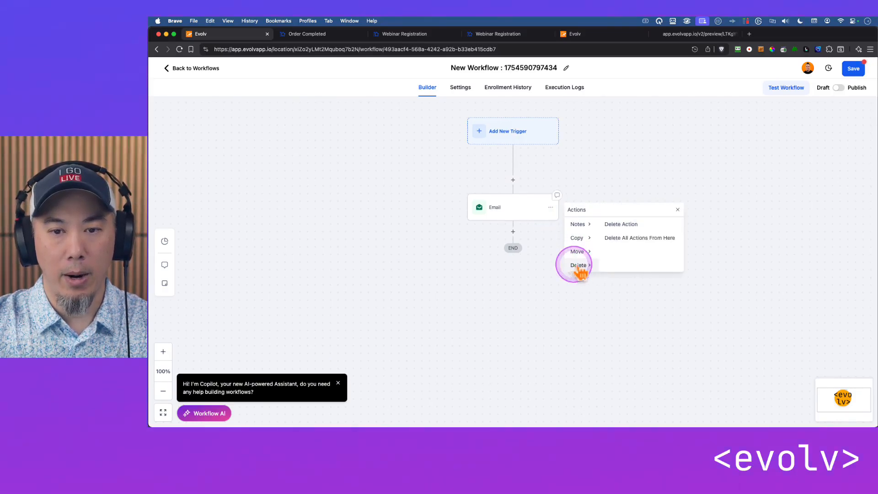
pyautogui.click(622, 225)
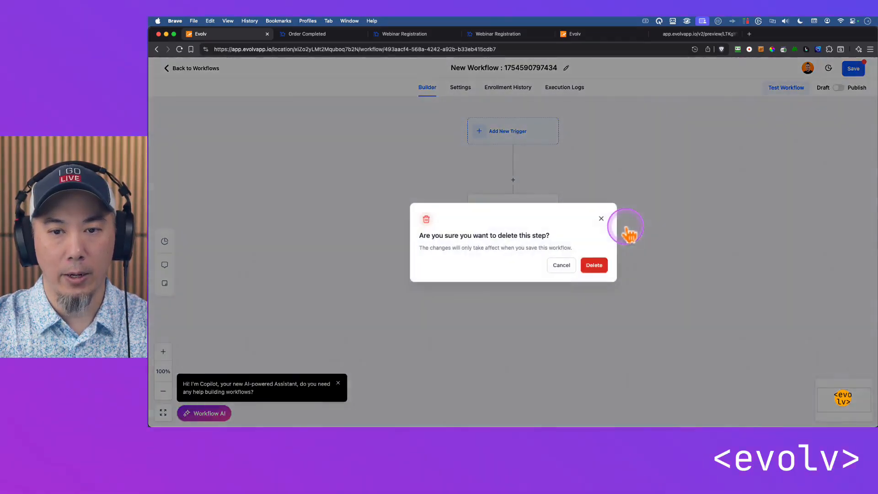
pyautogui.click(594, 265)
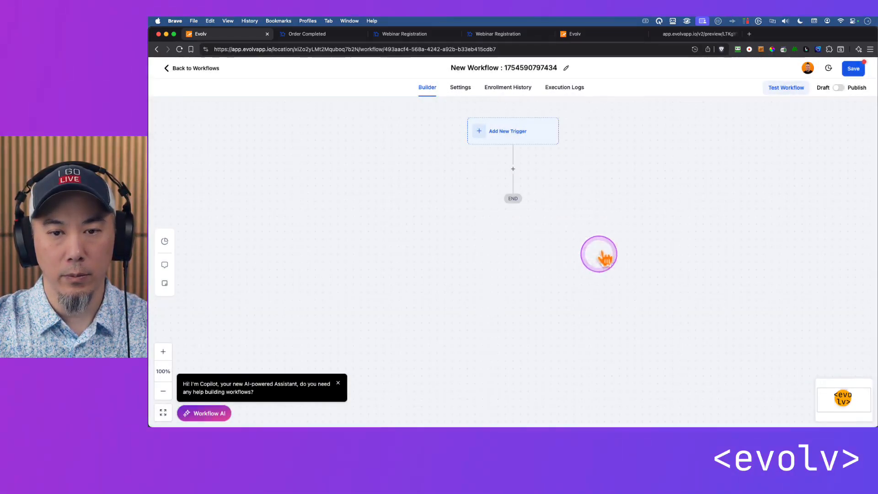
# Rename the workflow as "Webinar August 7, 2025 Registration"
pyautogui.doubleClick(528, 68)
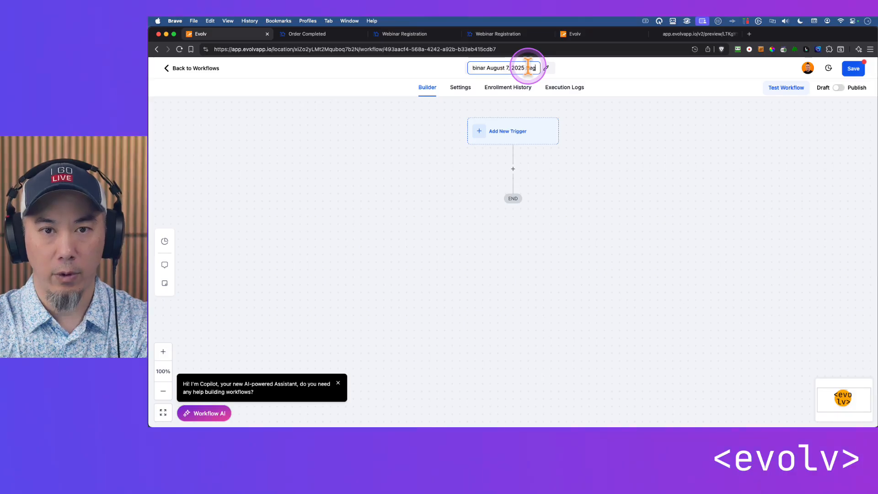
pyautogui.press('Return')
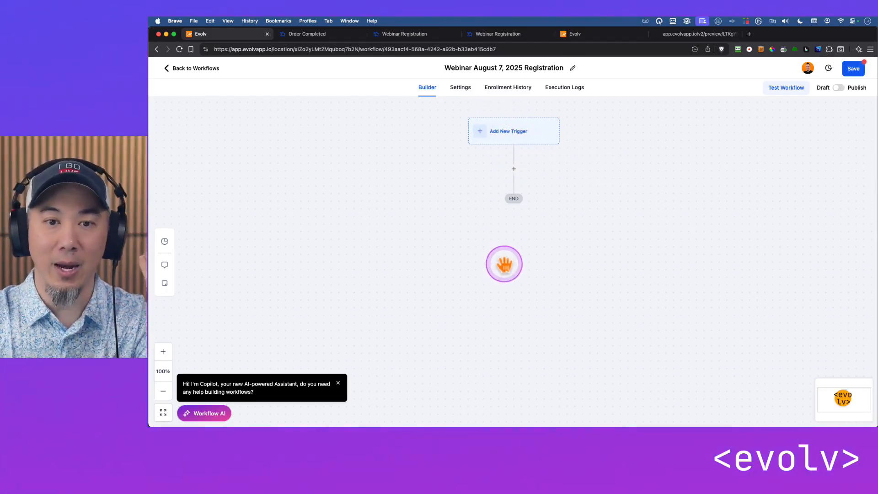
# Start a new workflow trigger of the Form Submitted type, checking the sign-up form on the Webinar Registration page
pyautogui.click(507, 138)
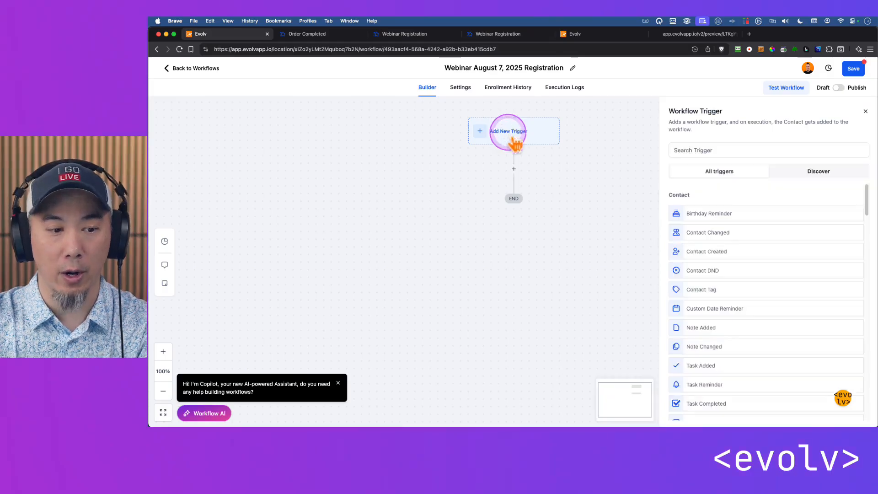
pyautogui.click(740, 149)
pyautogui.write('form')
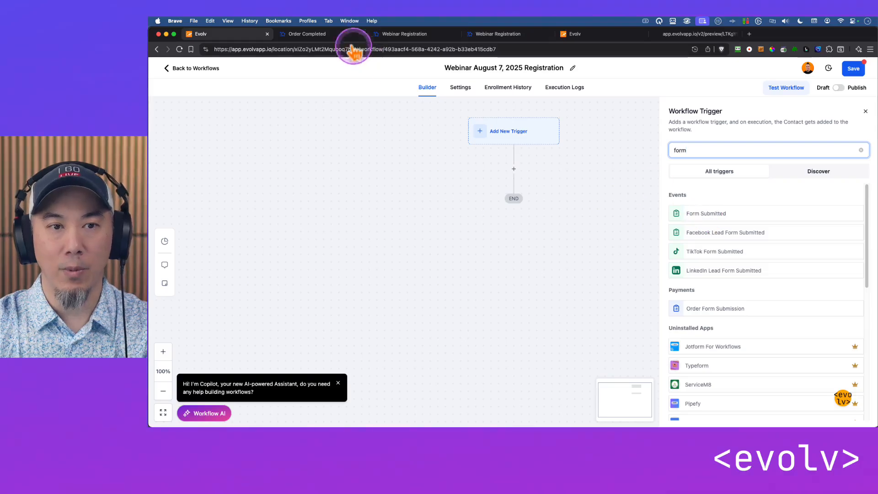
pyautogui.moveTo(390, 33); pyautogui.dragTo(340, 36)
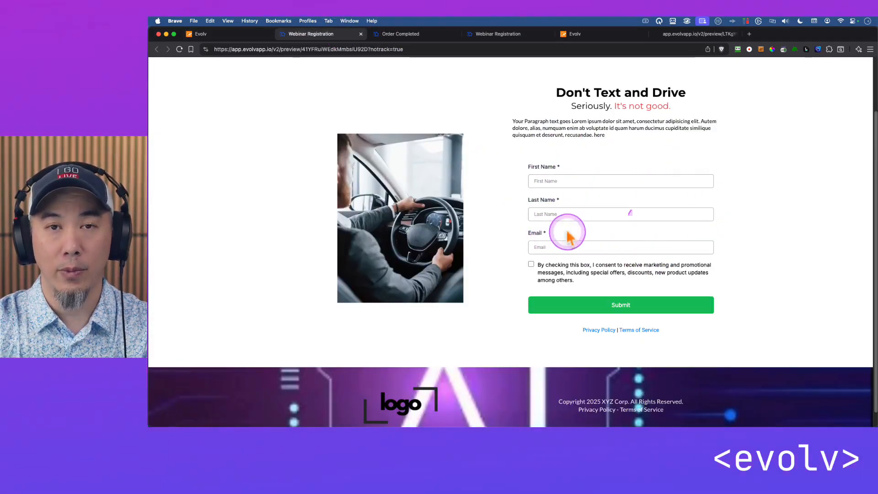
pyautogui.click(200, 34)
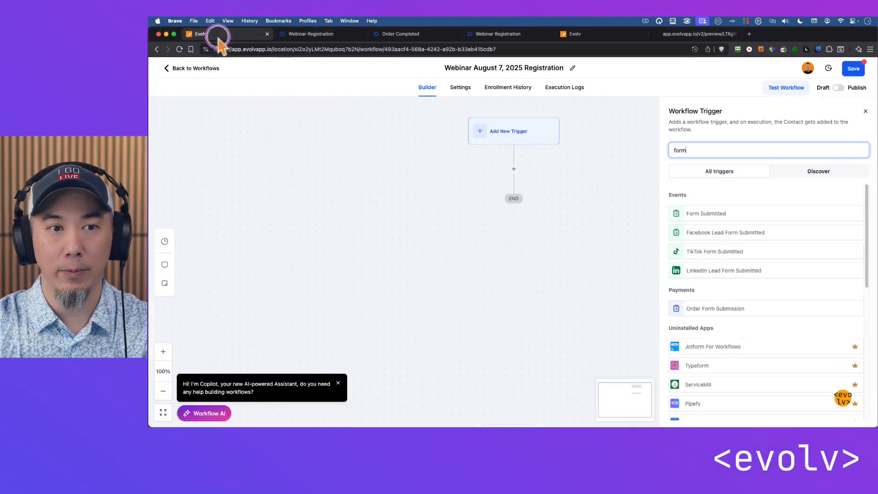
pyautogui.click(706, 213)
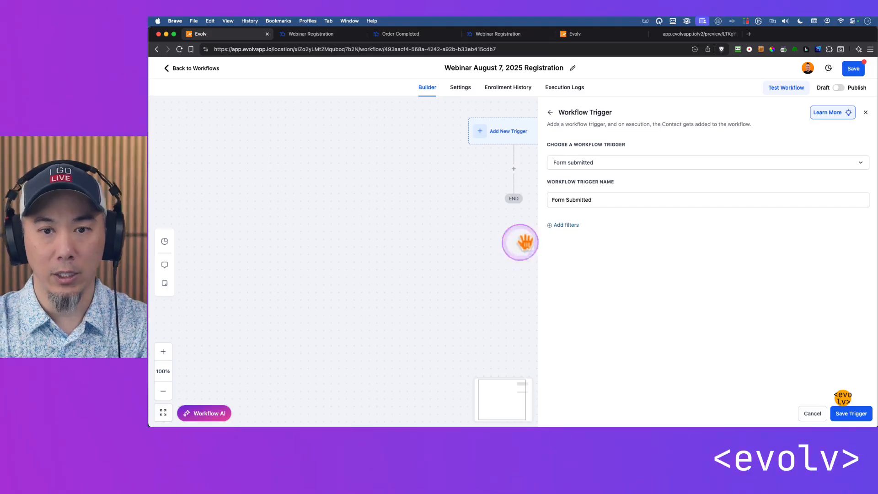
pyautogui.click(567, 225)
pyautogui.click(590, 234)
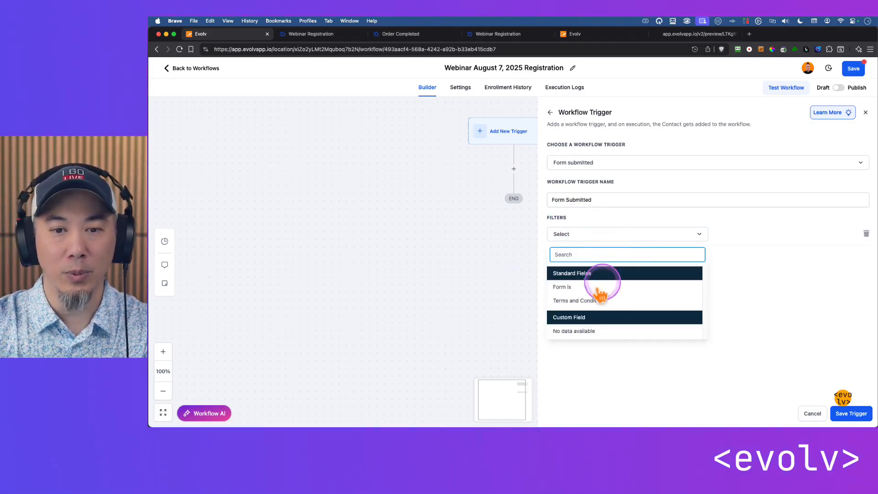
pyautogui.click(579, 219)
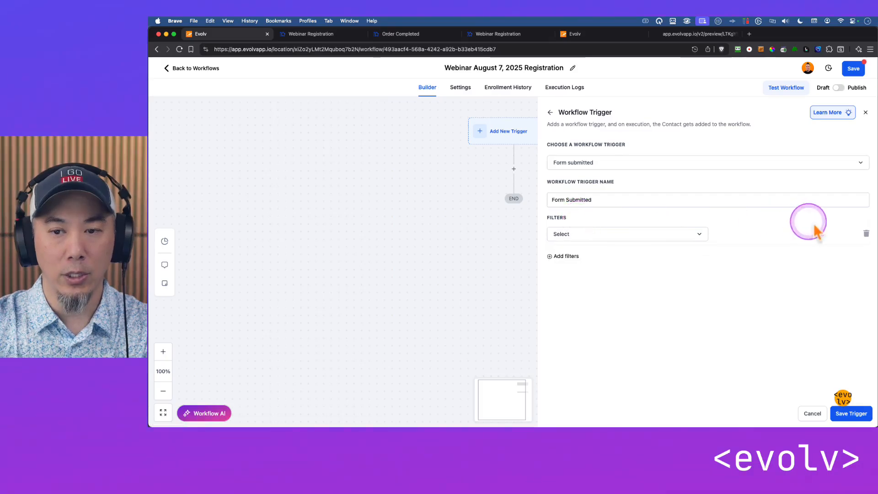
pyautogui.click(864, 234)
# Filter the Form Submitted trigger with "Form is" set to the Webinar Registration form, and save the trigger
pyautogui.click(569, 221)
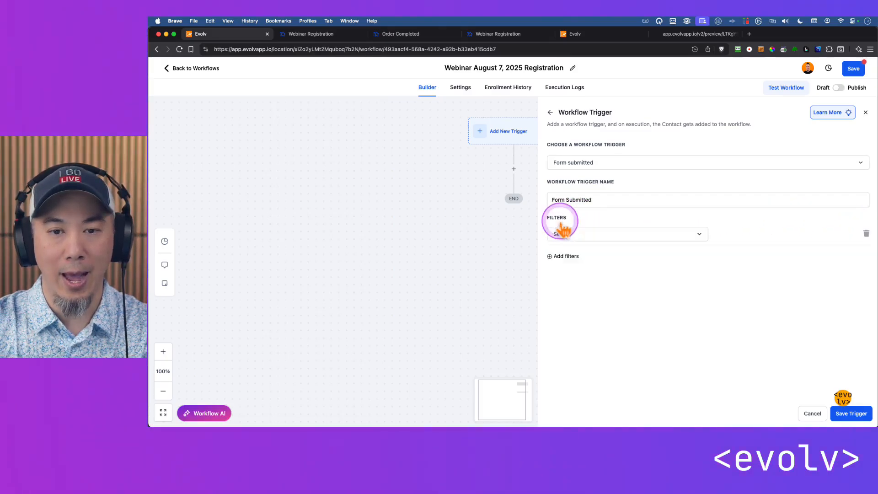
pyautogui.click(560, 239)
pyautogui.click(569, 286)
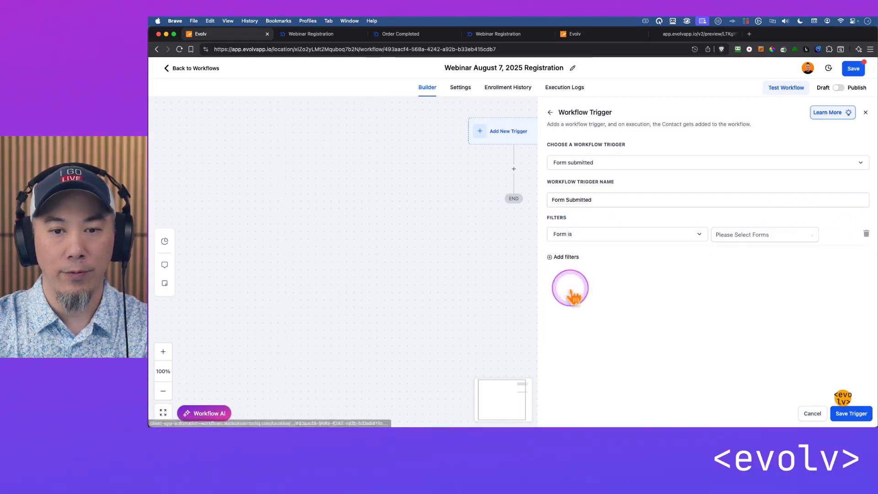
pyautogui.click(731, 235)
pyautogui.click(731, 251)
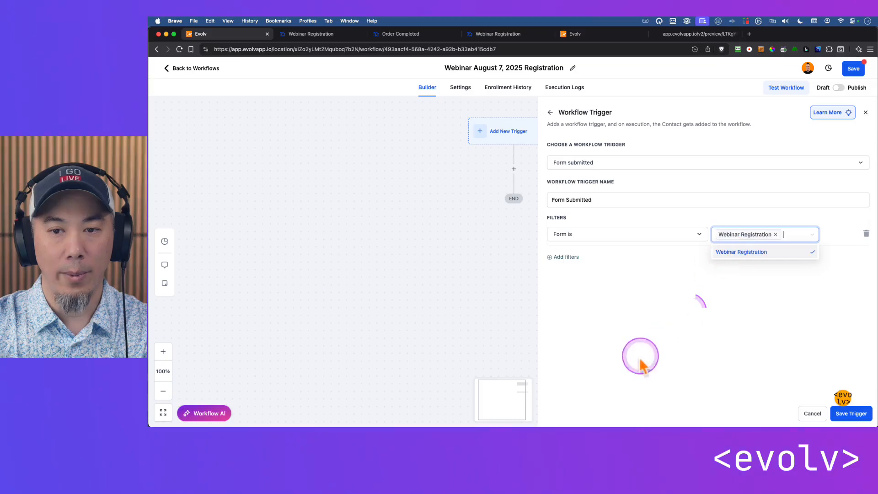
pyautogui.click(665, 349)
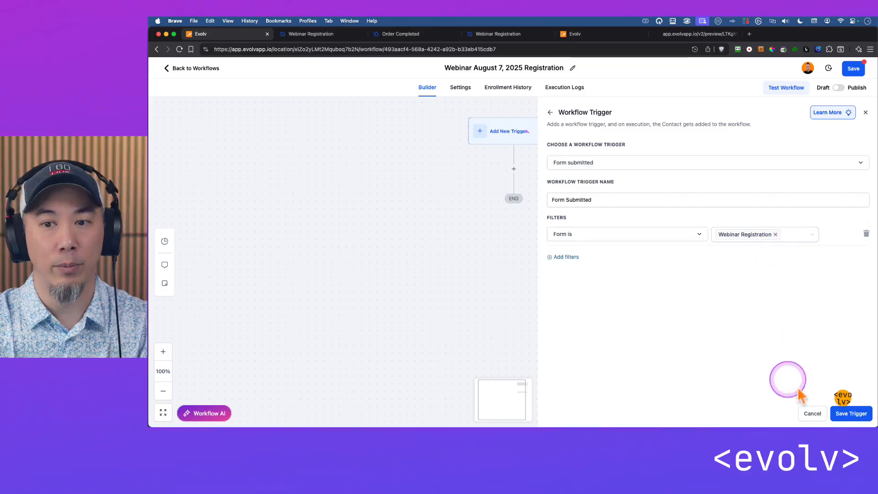
pyautogui.click(843, 414)
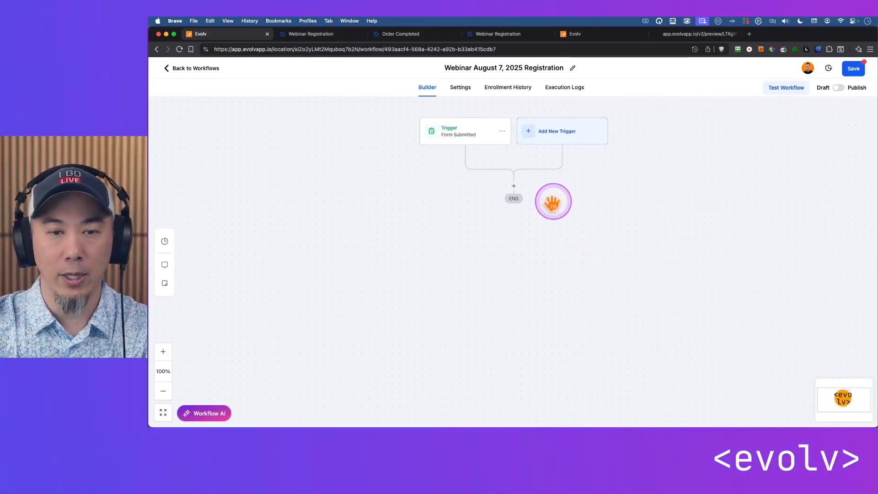
# Rename the form trigger as "Webinar Form Submitted" and save it
pyautogui.click(456, 138)
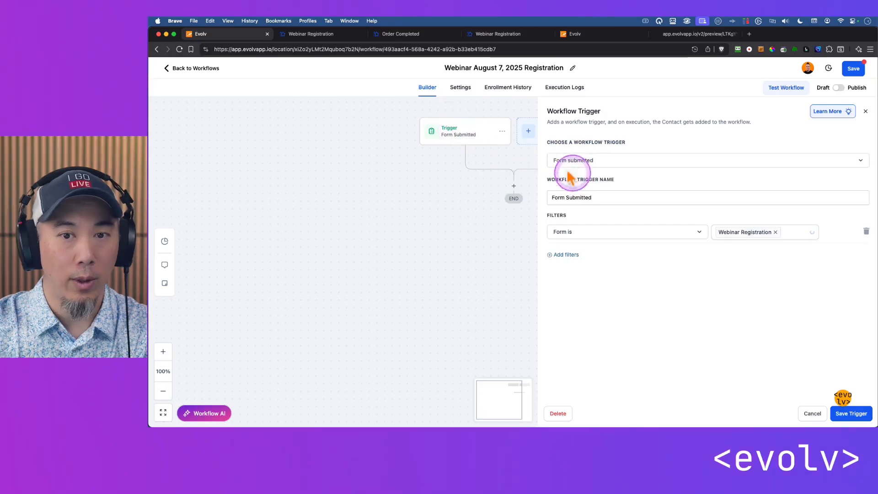
pyautogui.click(583, 198)
pyautogui.tripleClick(583, 198)
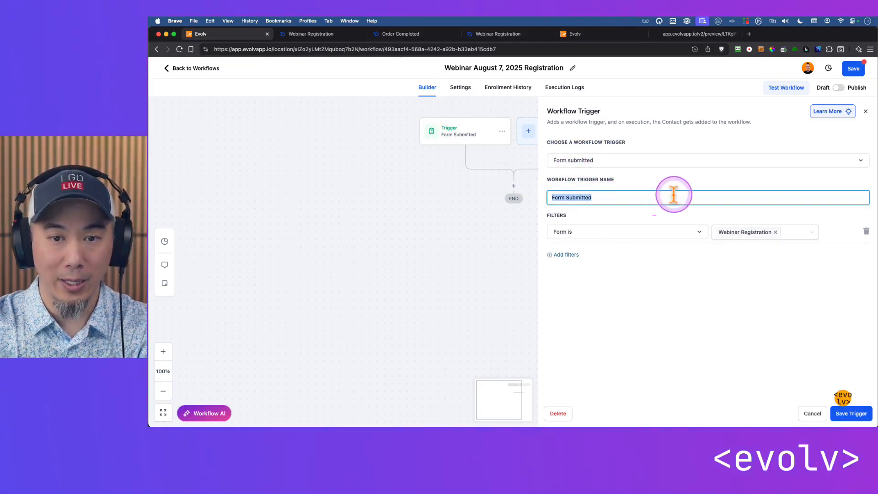
pyautogui.write('Webinar Form')
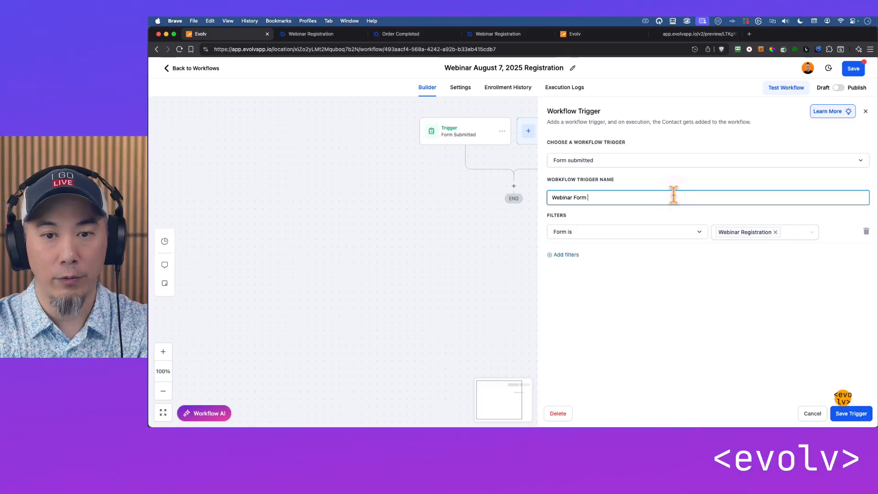
pyautogui.click(673, 194)
pyautogui.write('Submitted')
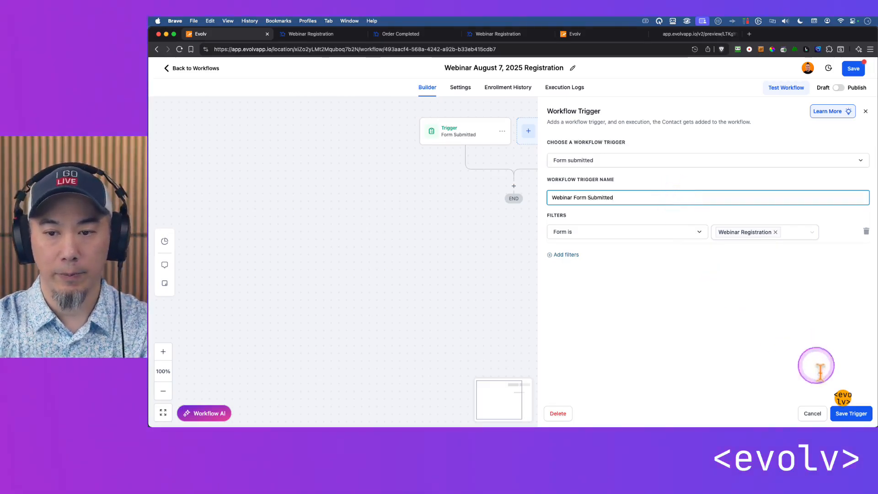
pyautogui.click(850, 413)
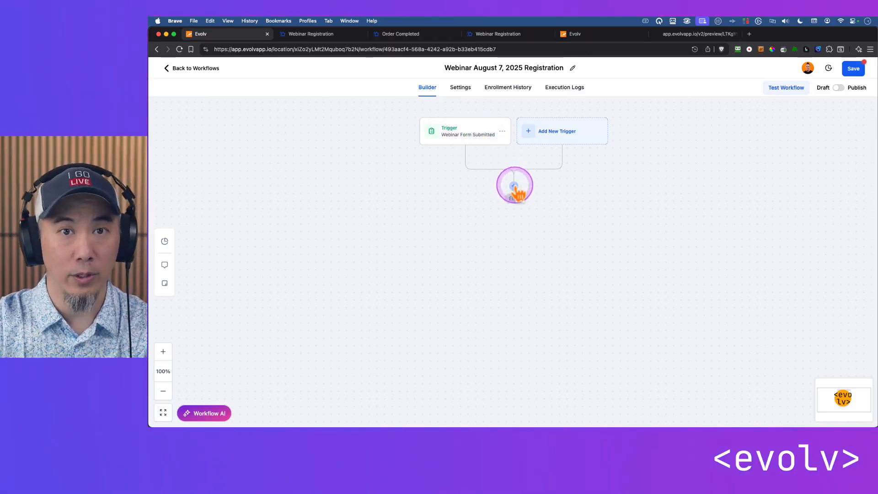
# Add an Add Contact Tag action below the trigger, creating and assigning the new tag "webinar - august-8-2025 - registered"
pyautogui.click(513, 185)
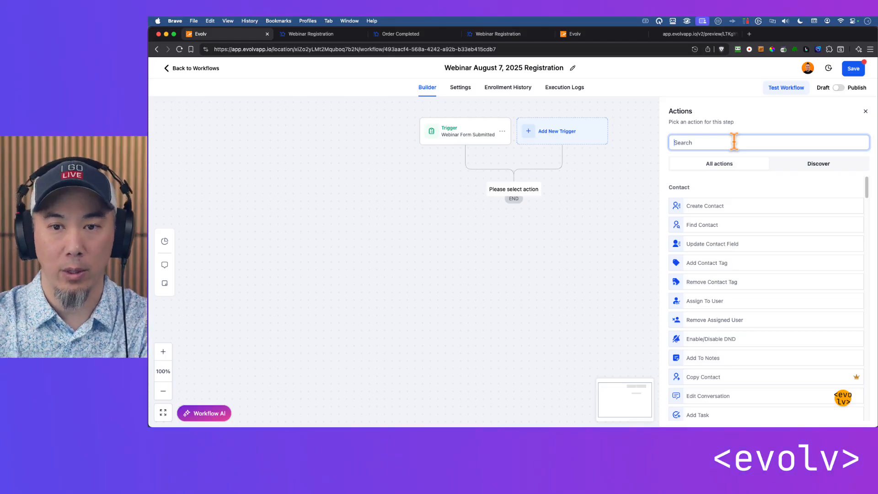
pyautogui.write('tag')
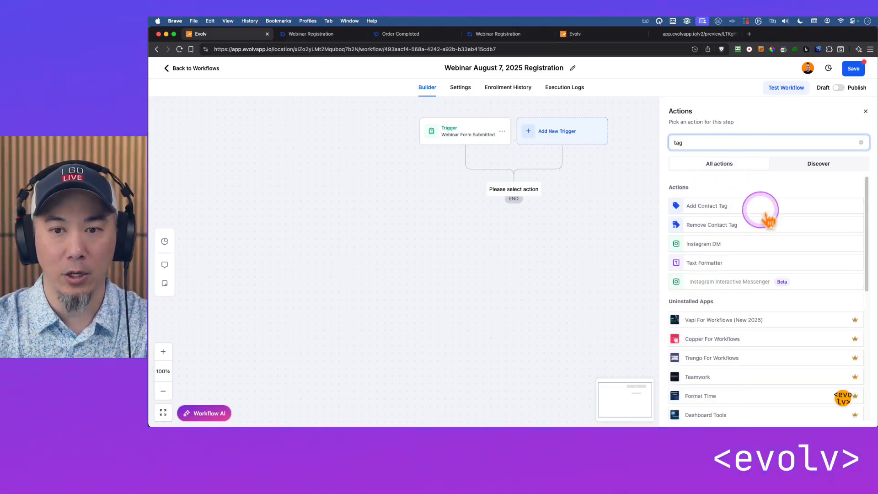
pyautogui.click(712, 208)
pyautogui.click(710, 196)
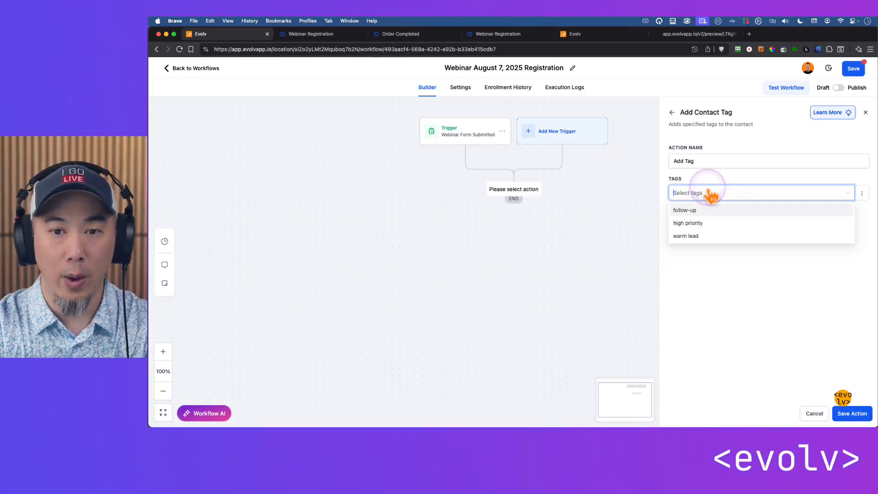
pyautogui.write('webinar - august-8-2025 - registered')
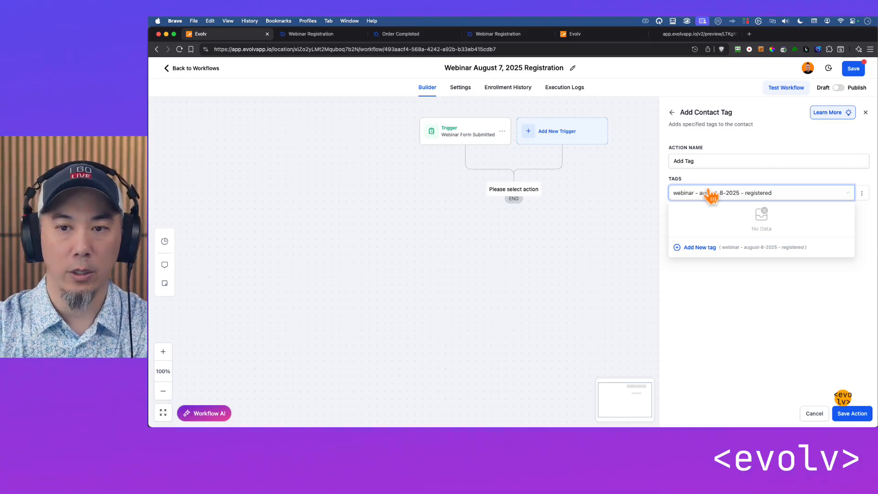
pyautogui.click(700, 247)
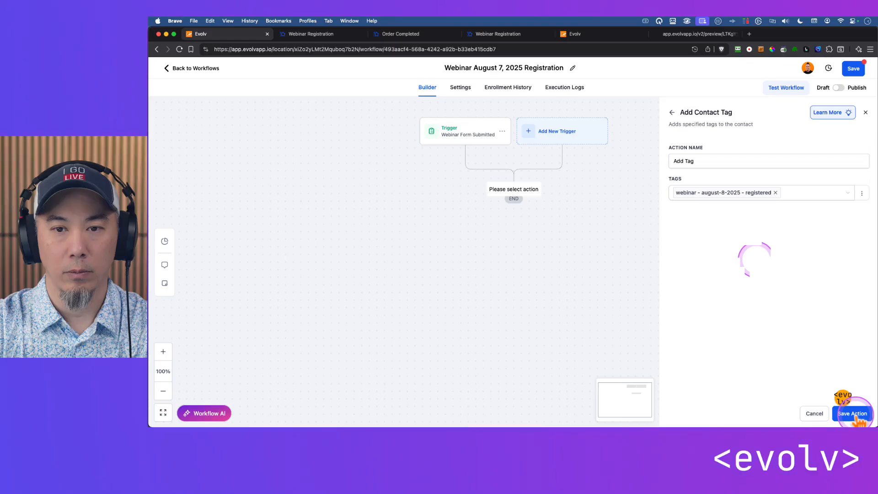
# Name the tag action "Add Aug 8 Webinar Registration Tag" and save it
pyautogui.click(706, 155)
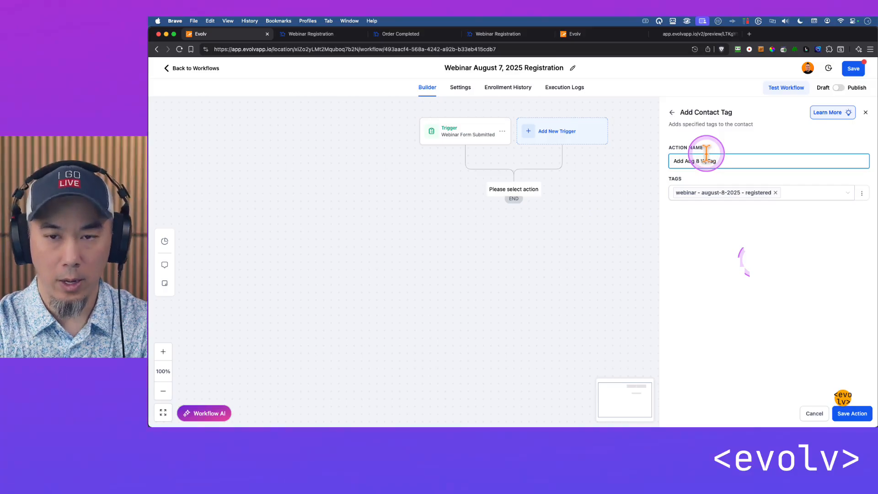
pyautogui.write('gistration')
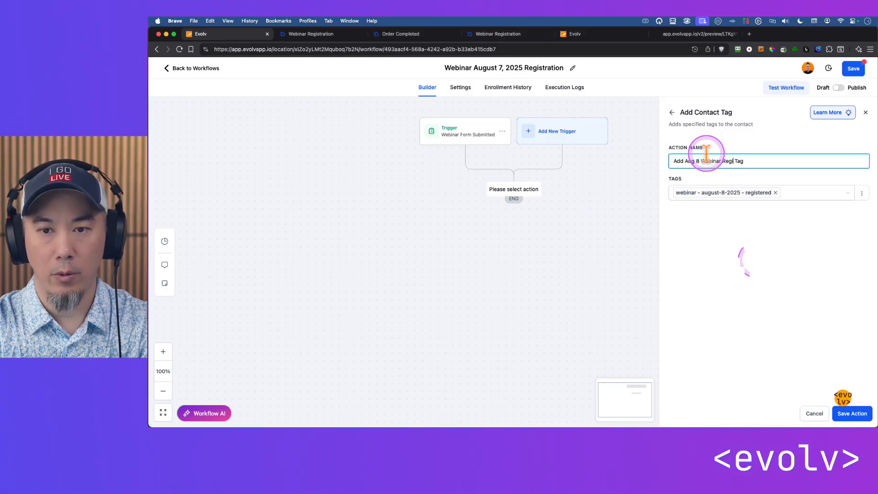
pyautogui.click(850, 412)
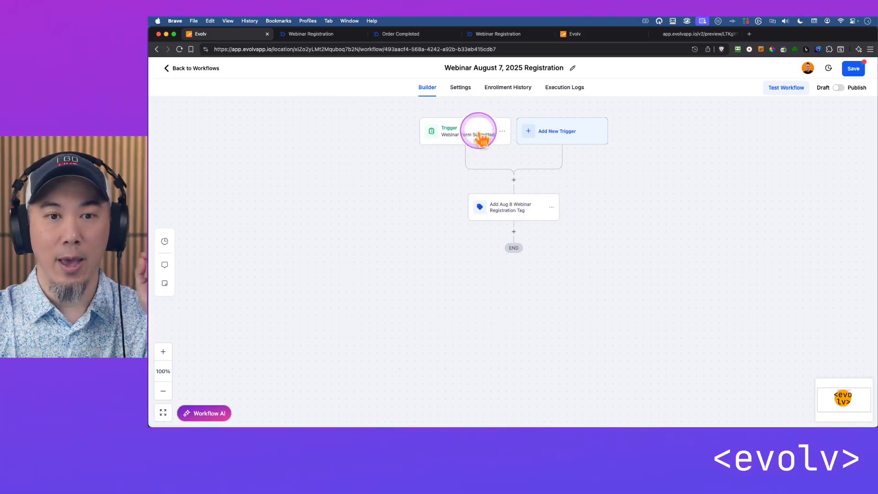
# Review the settings of the Webinar Form Submitted trigger and the registration tag action, leaving both without changes
pyautogui.scroll(4, 488, 173)
pyautogui.scroll(3, 425, 198)
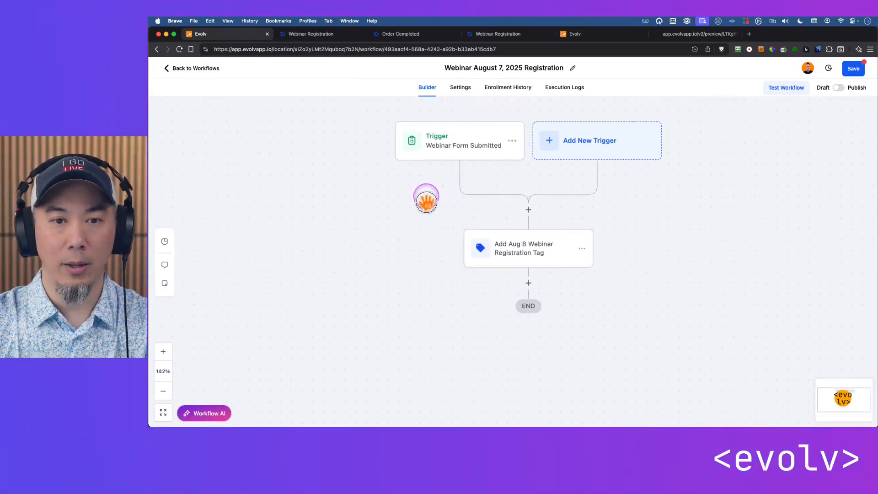
pyautogui.click(469, 163)
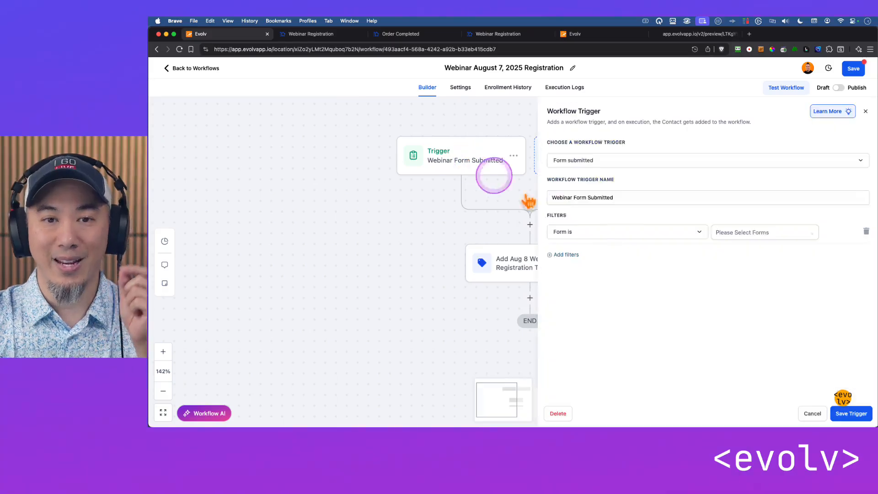
pyautogui.click(813, 413)
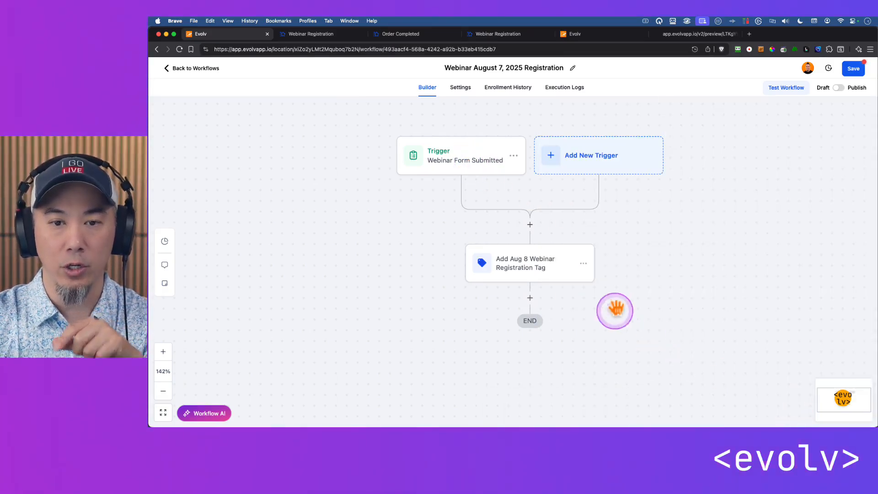
pyautogui.scroll(-2, 475, 267)
pyautogui.click(492, 221)
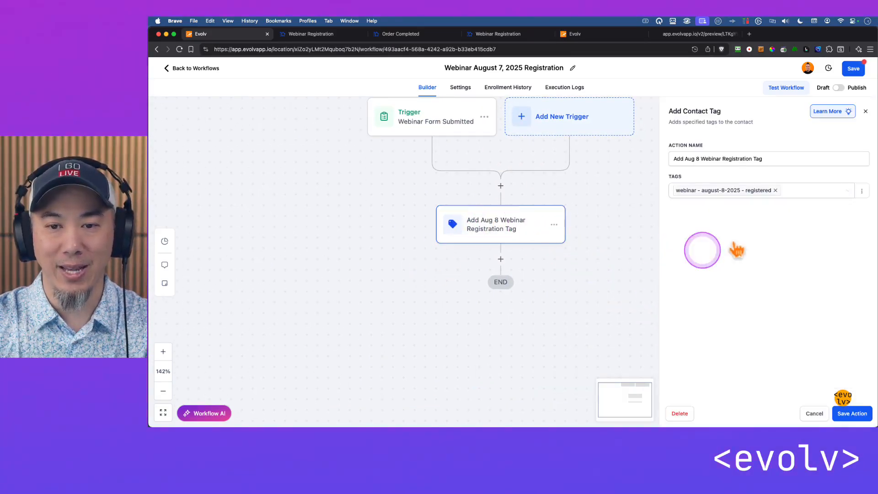
pyautogui.click(686, 190)
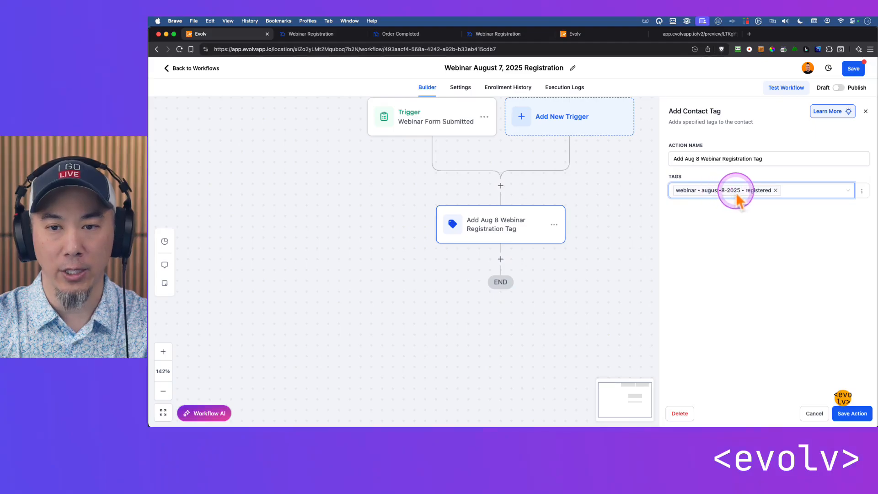
pyautogui.click(809, 414)
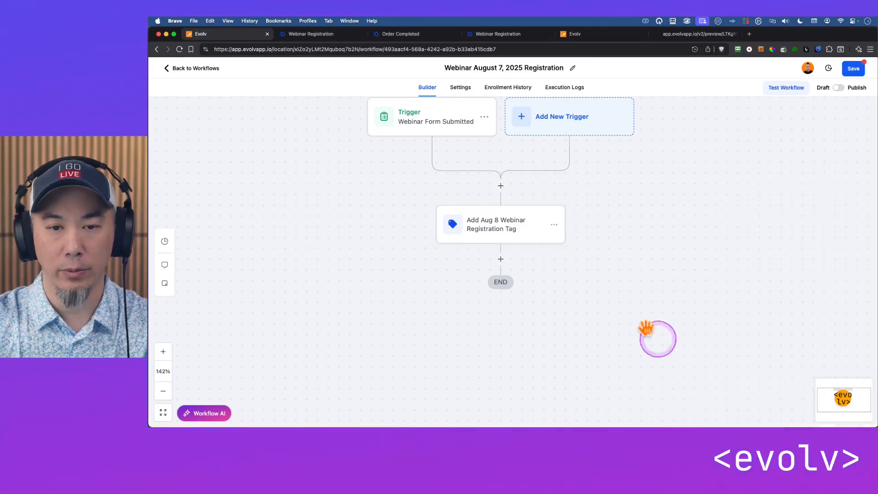
# Add a Send Email action after the registration tag action and enter the sender's full name as From Name
pyautogui.scroll(-2, 574, 251)
pyautogui.click(510, 220)
pyautogui.click(728, 142)
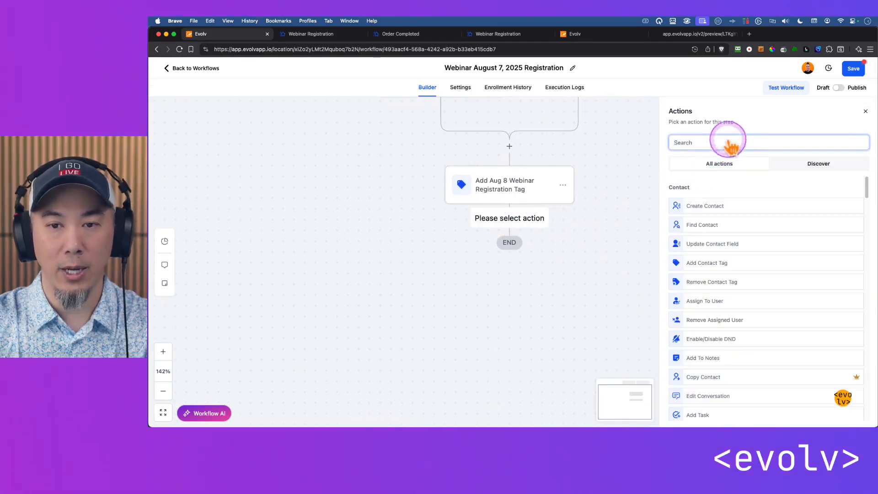
pyautogui.write('email')
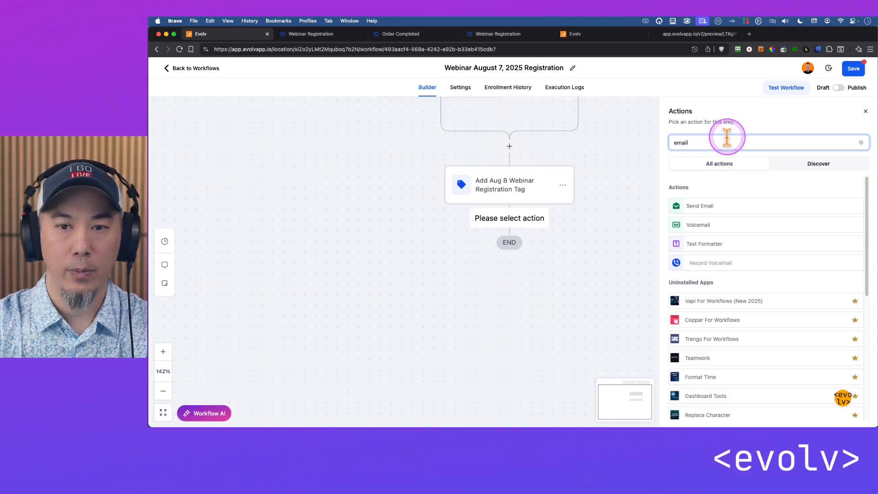
pyautogui.click(707, 208)
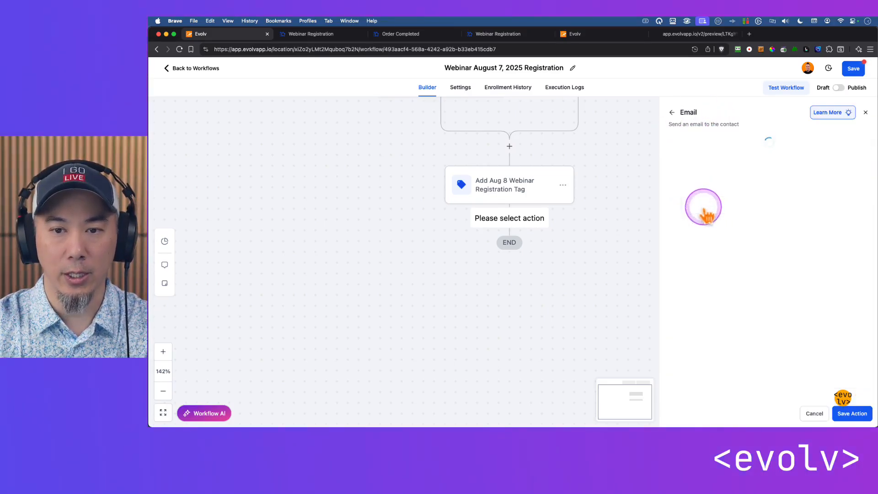
pyautogui.click(735, 202)
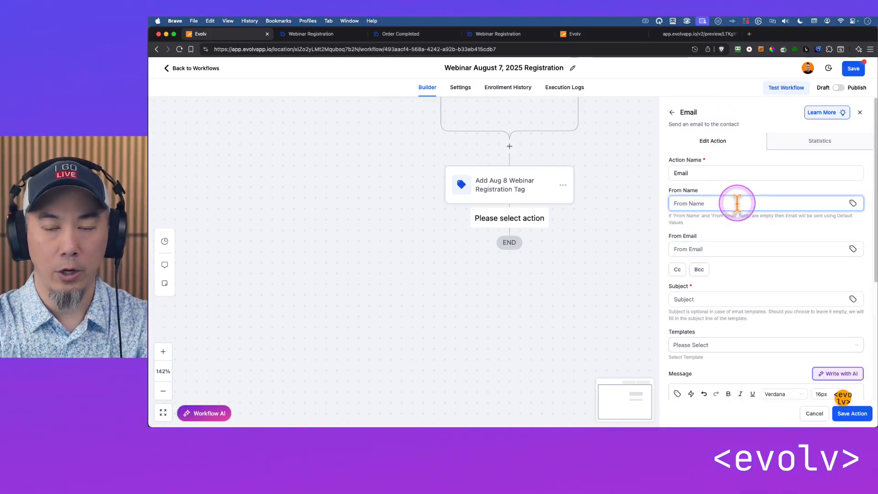
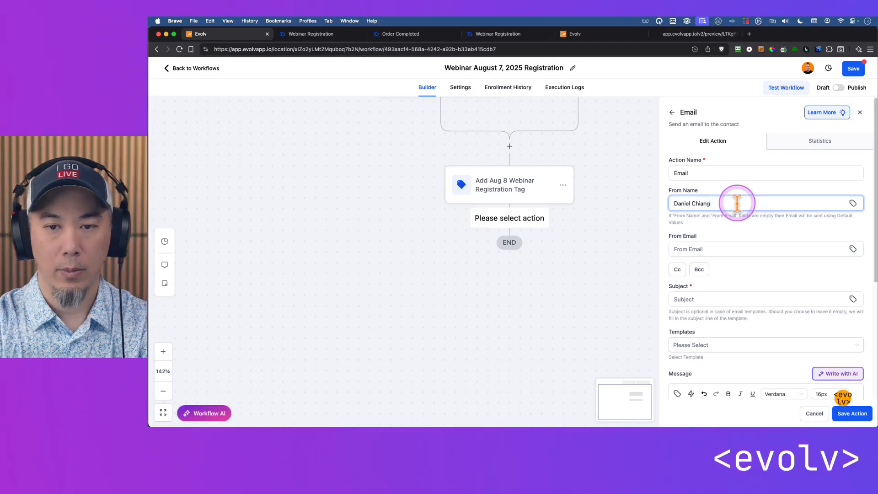
pyautogui.click(741, 248)
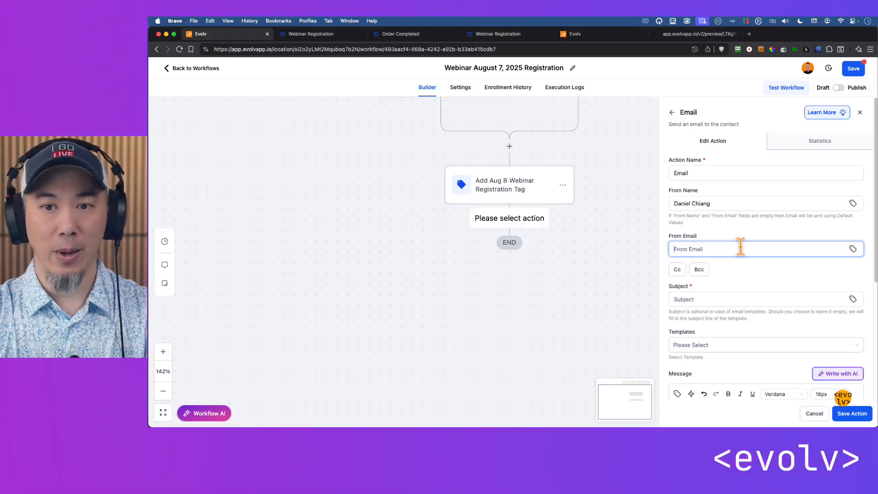
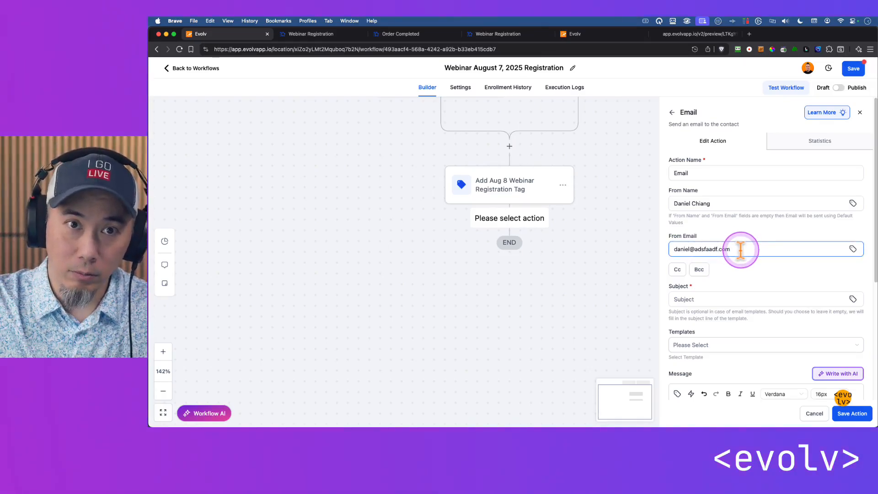
# Replace the From Email entry with the business sender's e-mail address on its dedicated email subdomain
pyautogui.moveTo(740, 249); pyautogui.dragTo(690, 250)
pyautogui.press('super+a')
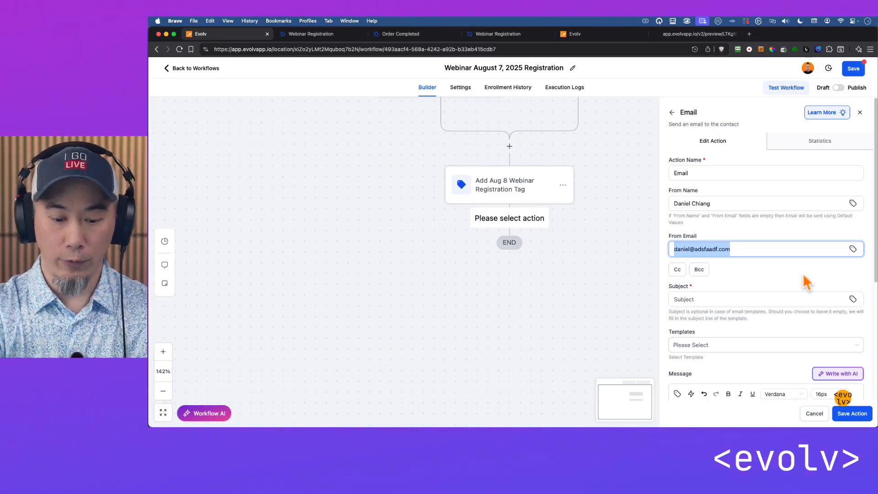
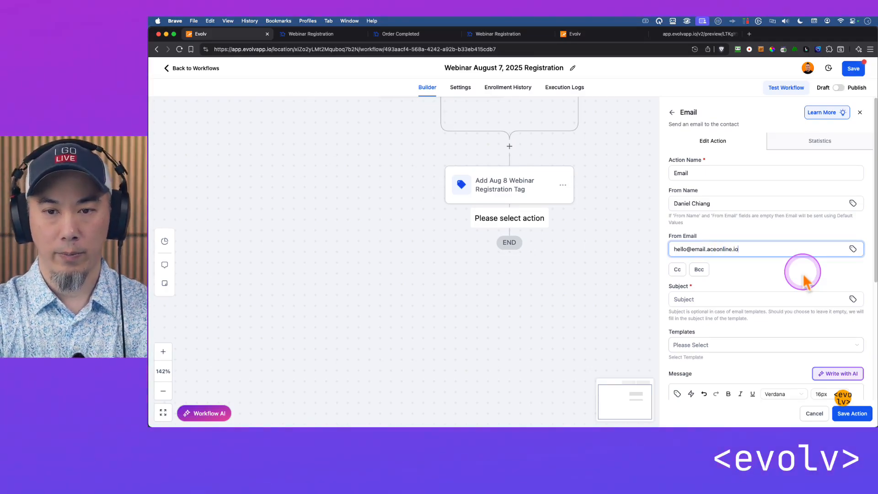
pyautogui.click(773, 275)
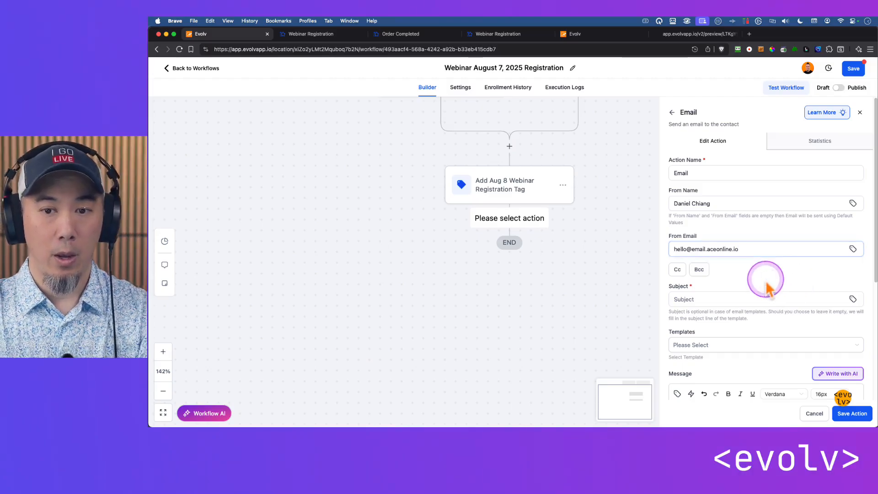
# Examine the From Email address, paying attention to its domain and the subdomain after the @ sign
pyautogui.click(751, 250)
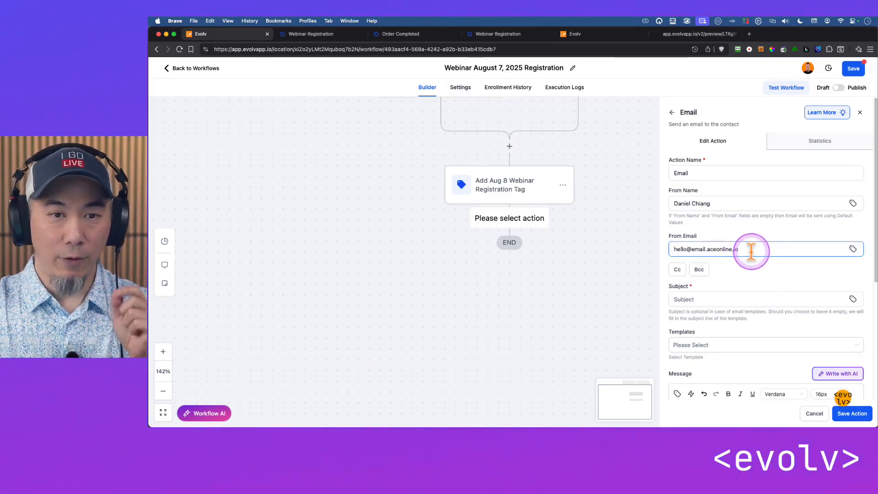
pyautogui.moveTo(753, 250); pyautogui.dragTo(700, 250)
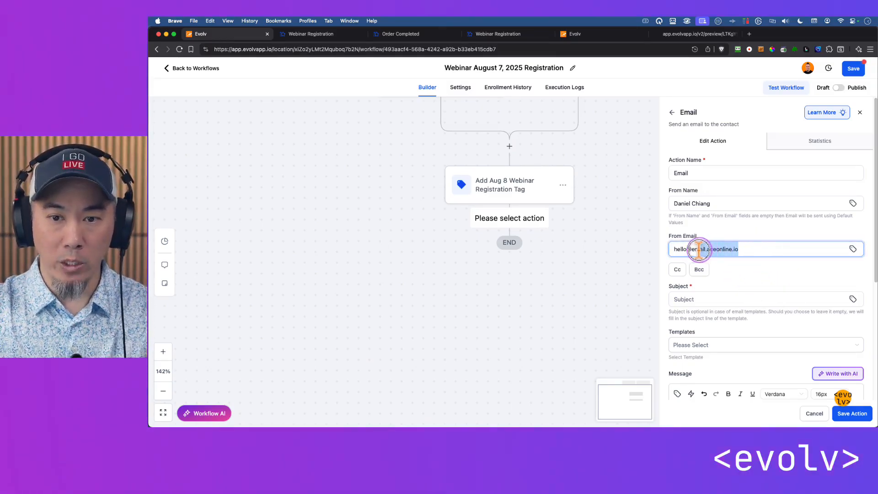
pyautogui.click(771, 275)
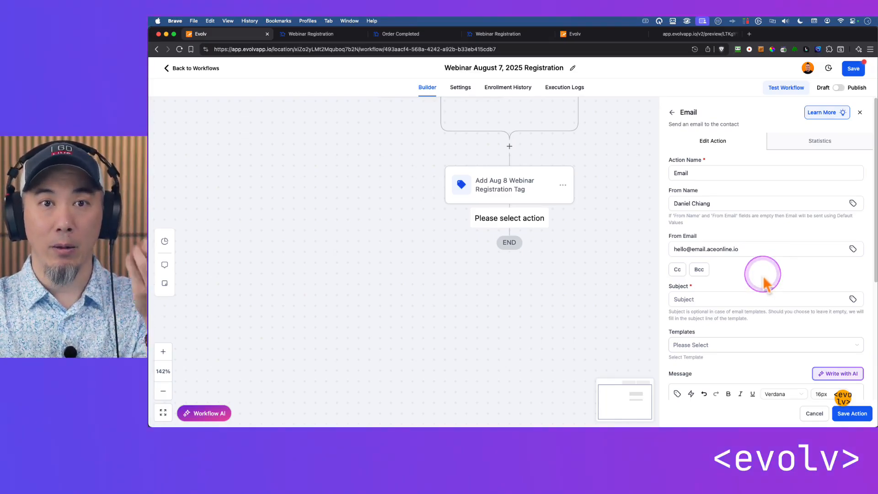
pyautogui.click(746, 248)
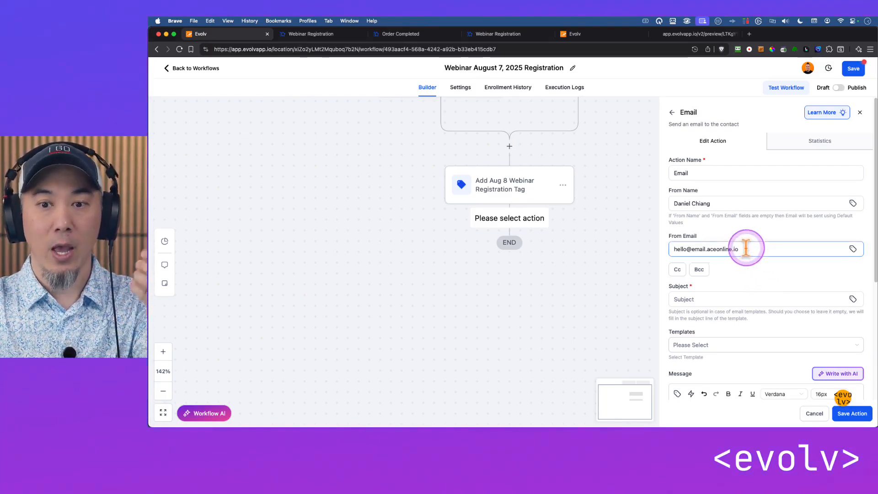
pyautogui.moveTo(745, 248); pyautogui.dragTo(676, 249)
pyautogui.click(743, 266)
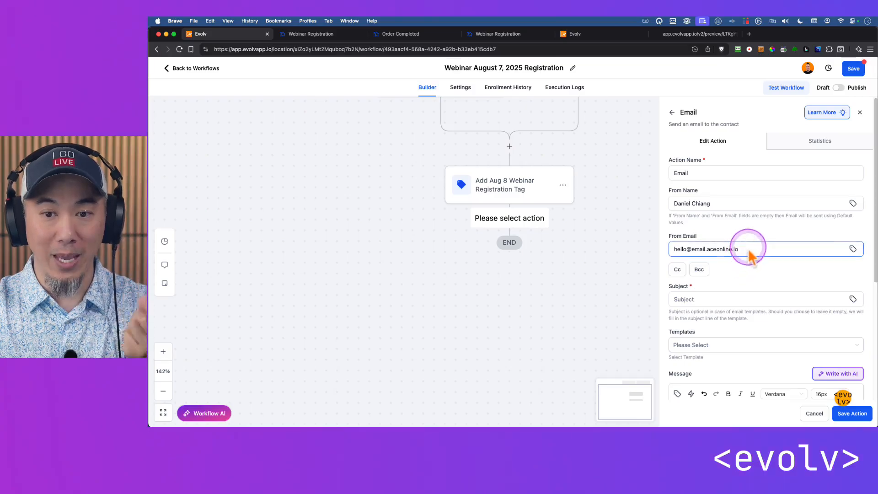
pyautogui.click(750, 270)
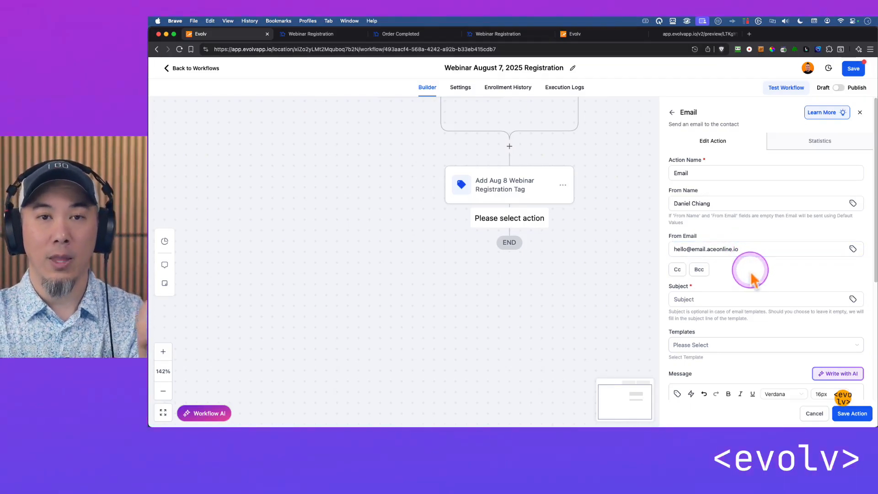
pyautogui.click(746, 249)
pyautogui.click(753, 274)
pyautogui.scroll(-1, 770, 281)
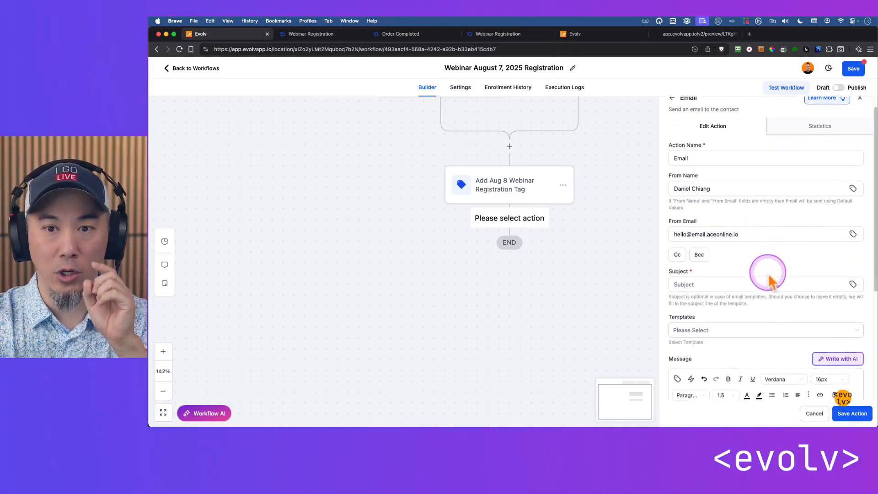
pyautogui.scroll(-1, 769, 274)
pyautogui.moveTo(692, 219); pyautogui.dragTo(705, 219)
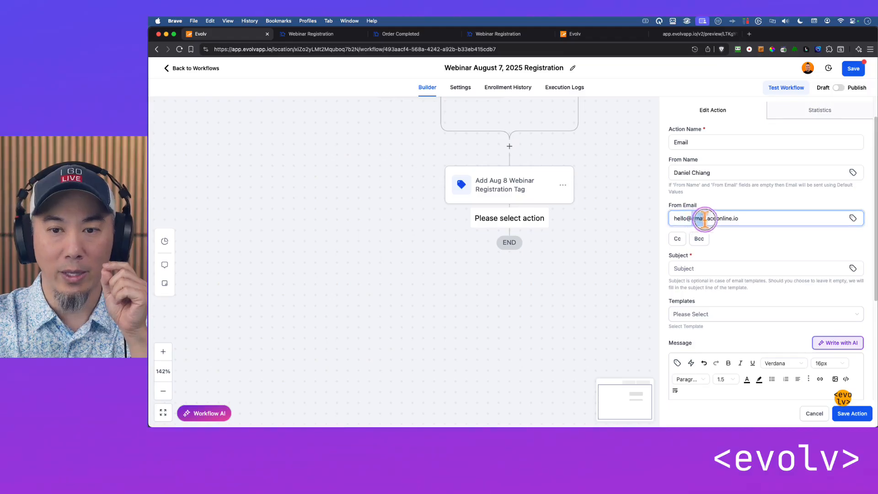
# Set the email subject to "You're now registered! yaaaaaay!"
pyautogui.click(766, 242)
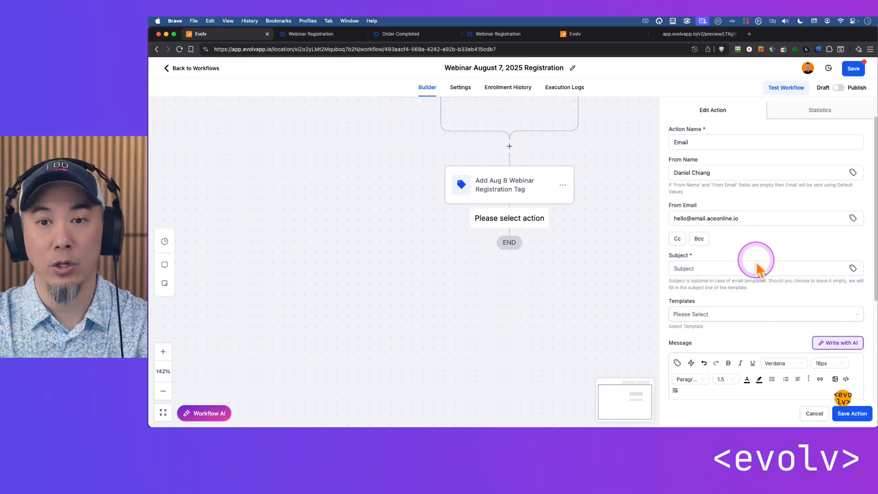
pyautogui.scroll(-3, 784, 249)
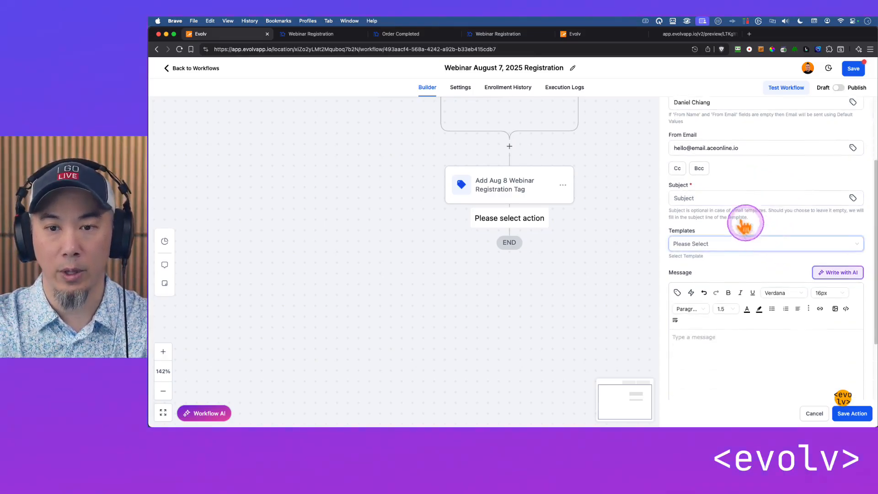
pyautogui.click(728, 199)
pyautogui.write("You're")
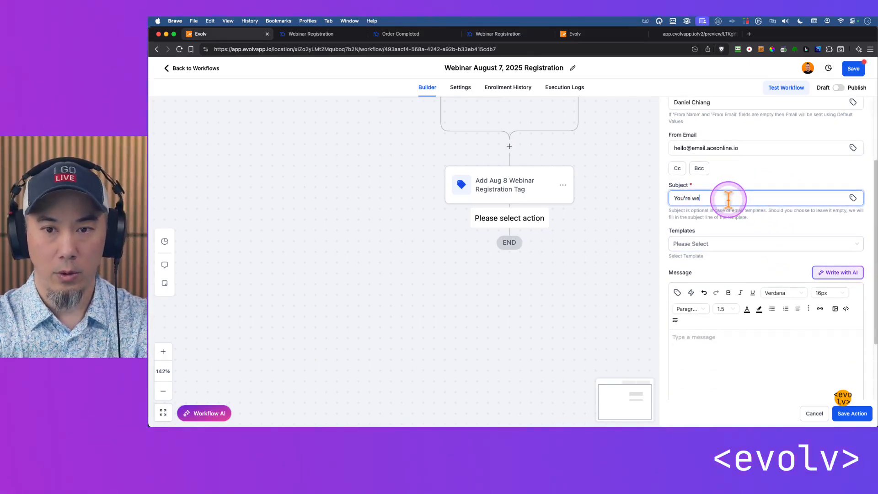
pyautogui.write(' now registered!')
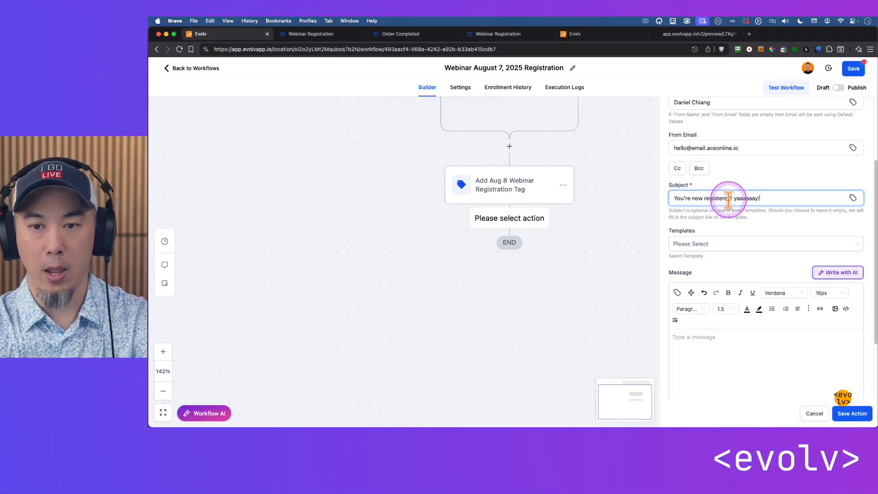
pyautogui.write(' yaaaaaay!')
# Begin the email message with "Dear" and a sample recipient first name, followed by blank lines
pyautogui.click(715, 358)
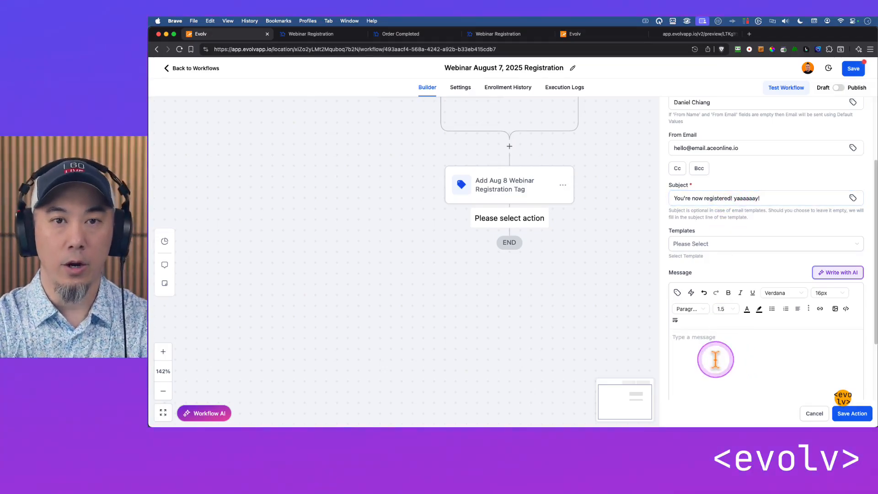
pyautogui.write('Dear Danie')
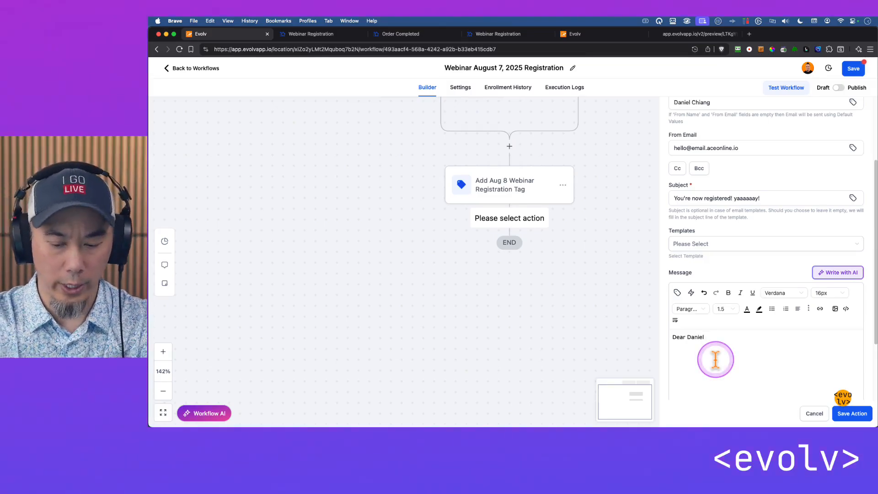
pyautogui.write('l')
pyautogui.press('Return')
pyautogui.press('Return')
pyautogui.press('Return')
pyautogui.scroll(-2, 732, 357)
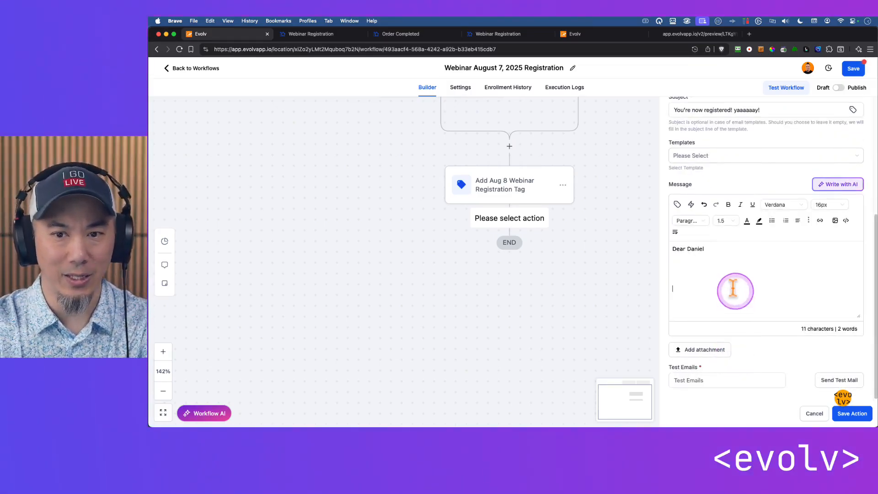
# Replace the sample name in the greeting with the contact's First Name custom value, followed by a comma
pyautogui.press('Up')
pyautogui.press('Up')
pyautogui.press('Up')
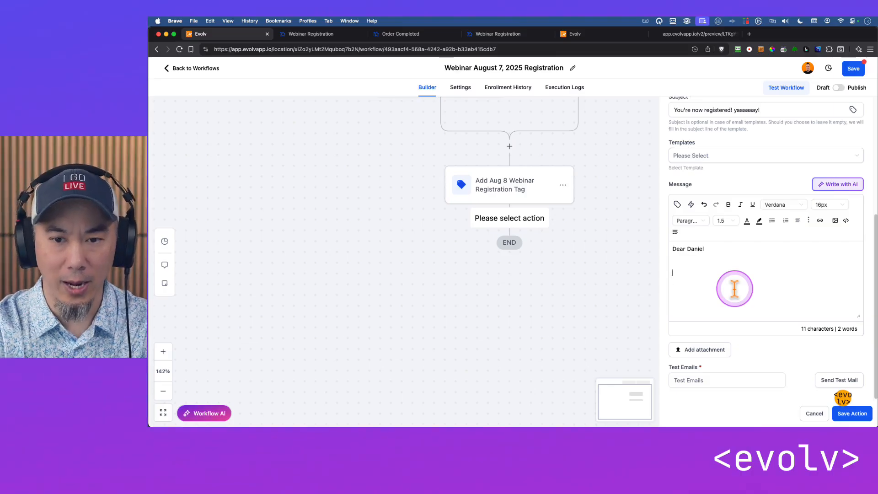
pyautogui.press('Right')
pyautogui.press('Right')
pyautogui.press('Right')
pyautogui.press('Right')
pyautogui.press('Right')
pyautogui.press('Right')
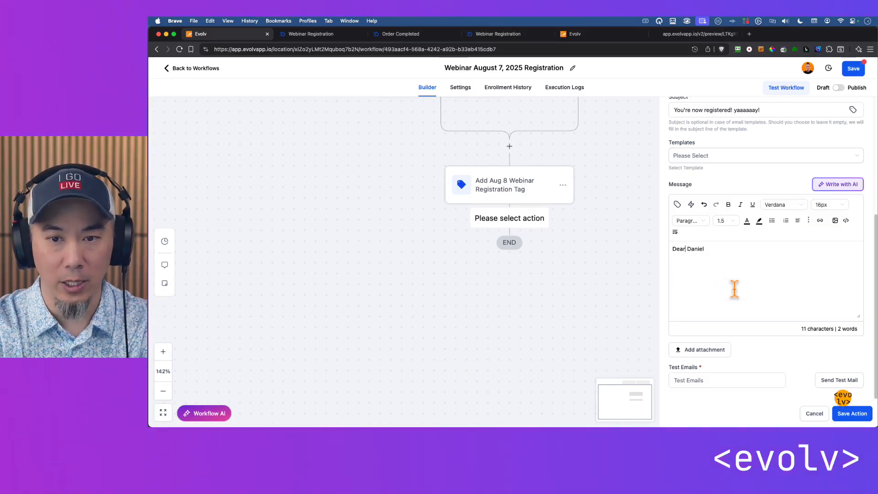
pyautogui.hotkey('shift', 'alt', 'Right')
pyautogui.press('BackSpace')
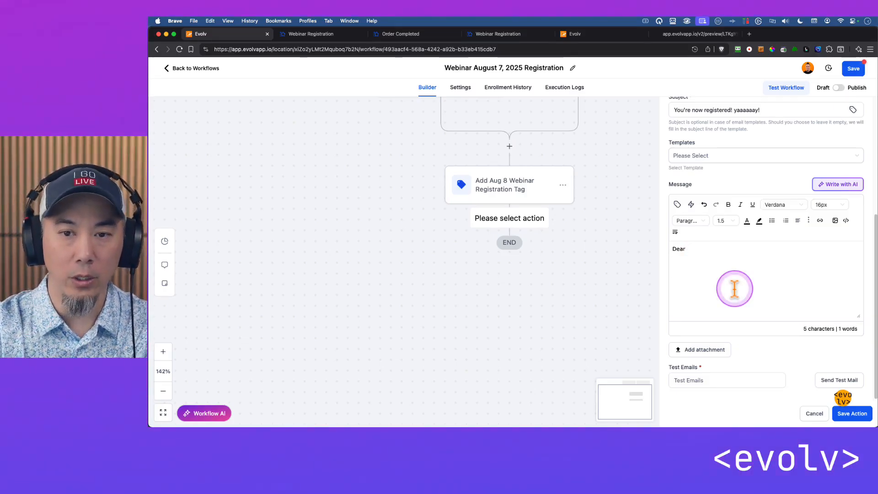
pyautogui.click(678, 205)
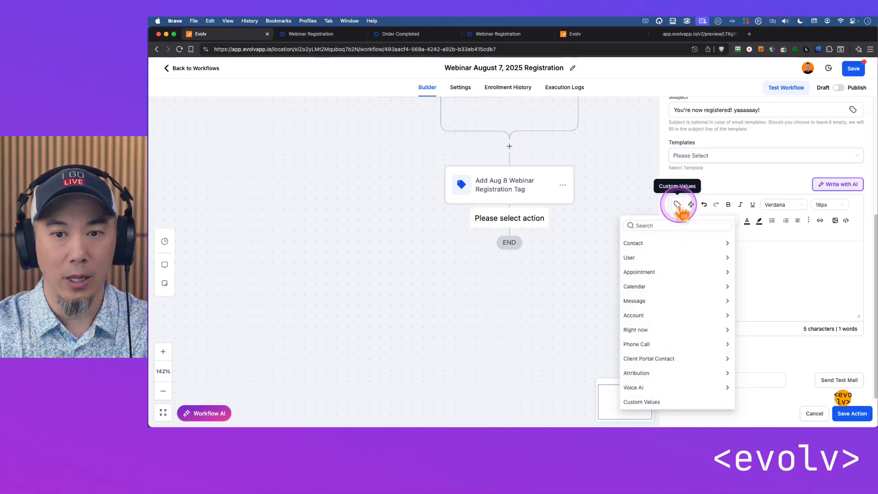
pyautogui.click(640, 243)
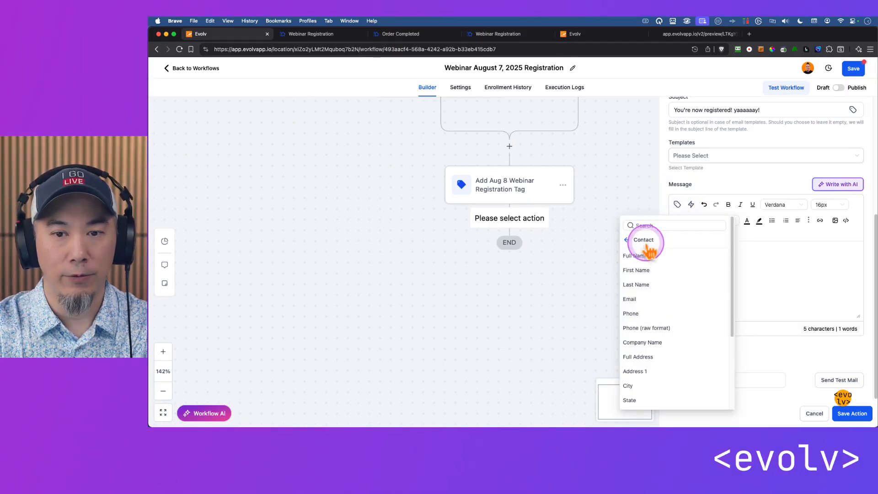
pyautogui.click(648, 269)
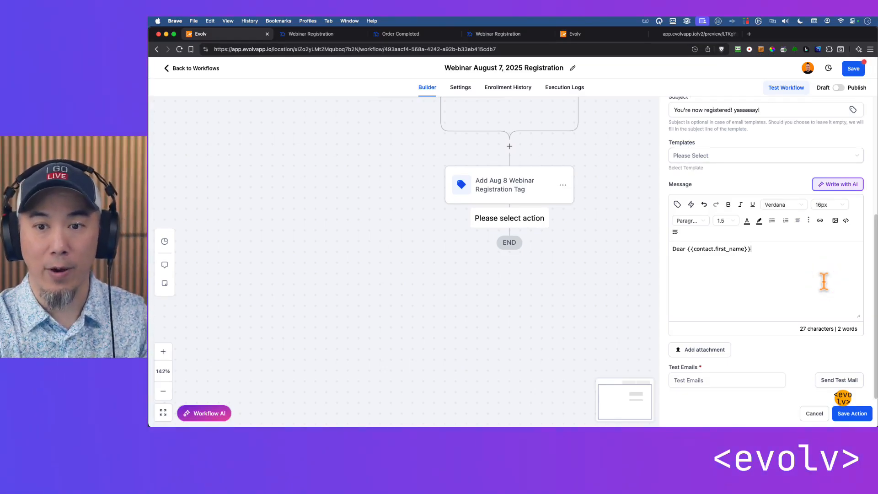
pyautogui.write(',')
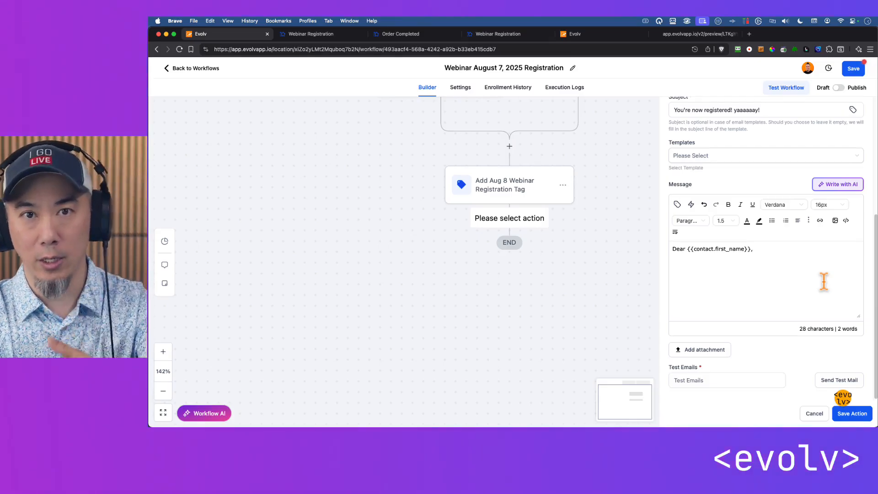
# Add the line "You're now registered....." below the greeting in the email message
pyautogui.press('Return')
pyautogui.write("You'")
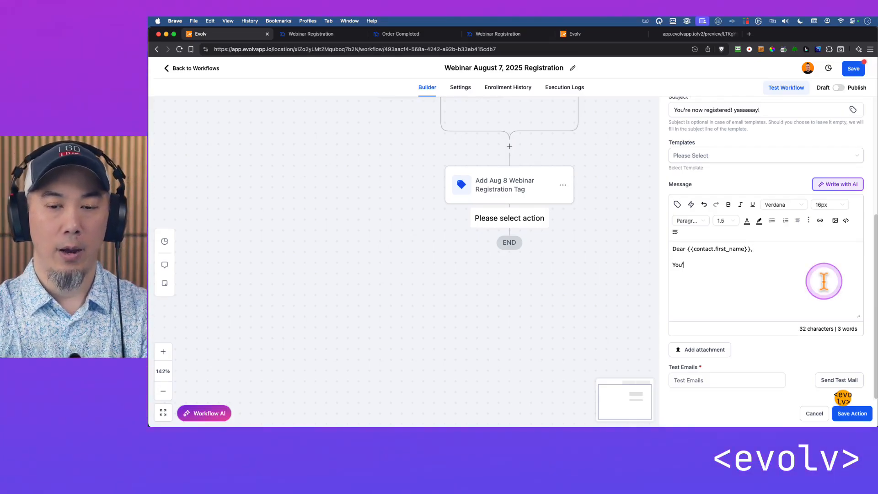
pyautogui.write('re now registered..')
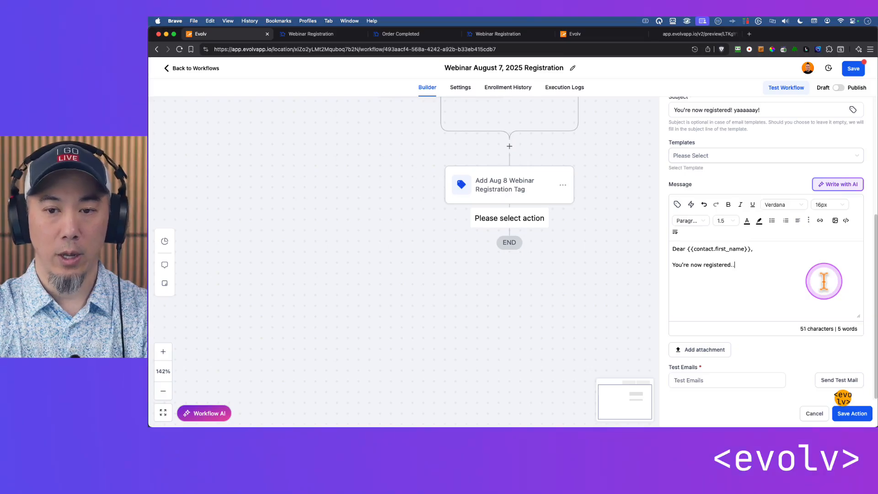
pyautogui.write('...')
pyautogui.press('Return')
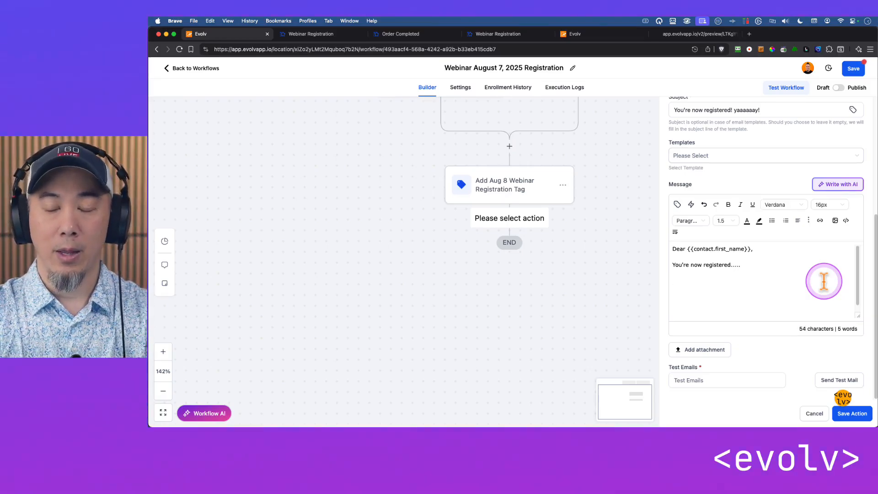
# Add the lines "Date: August 8, 2025" and "Time: 4:00PM Eastern" to the message, with a space after each label
pyautogui.write('Date:August ')
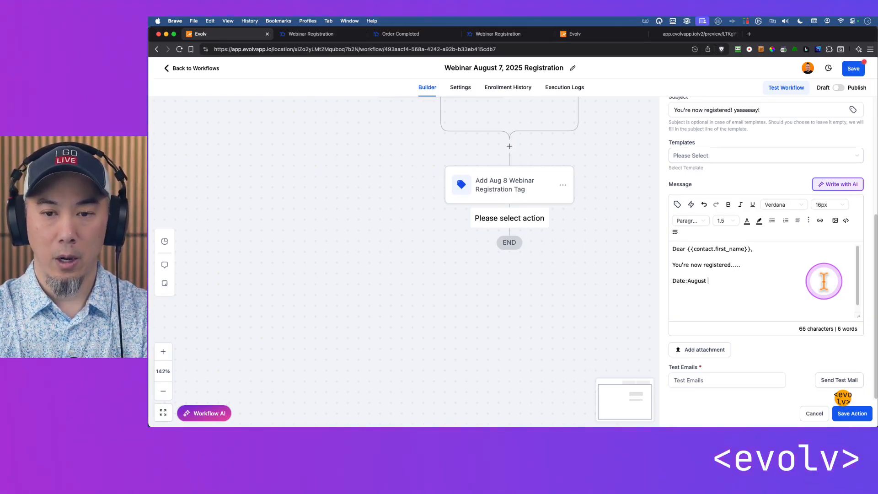
pyautogui.write('8, 2025')
pyautogui.press('Return')
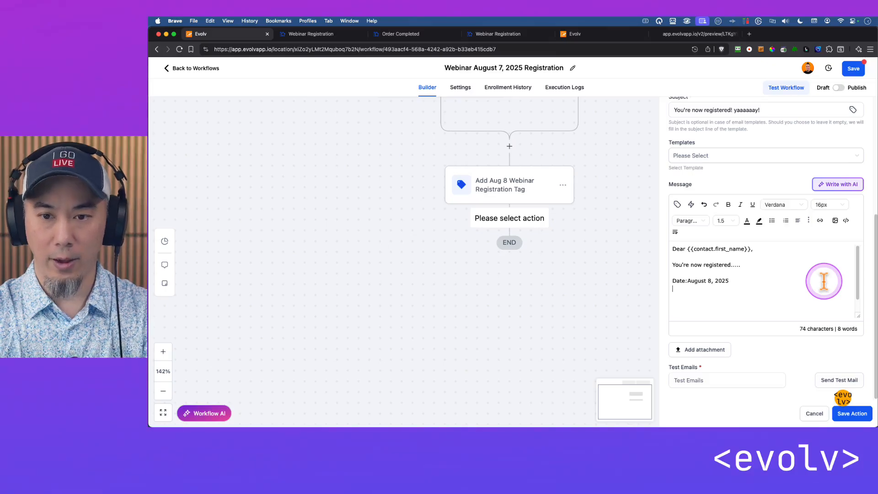
pyautogui.write('Time: 4:00')
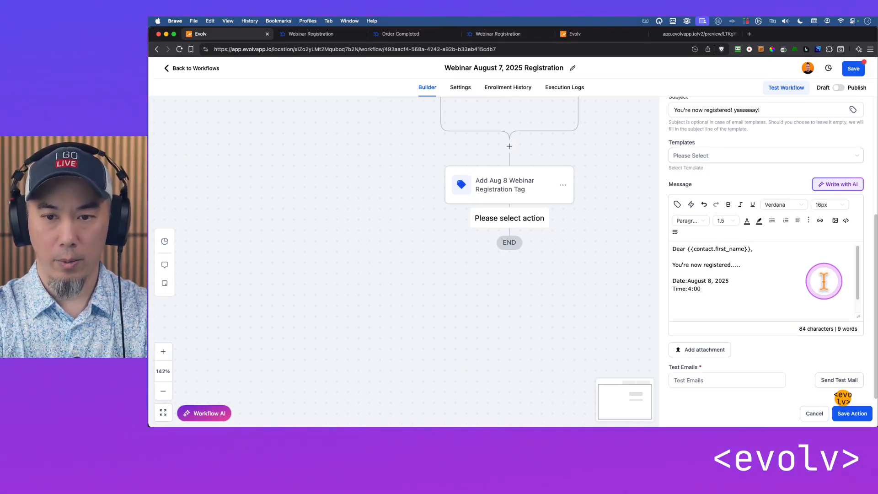
pyautogui.write('PM')
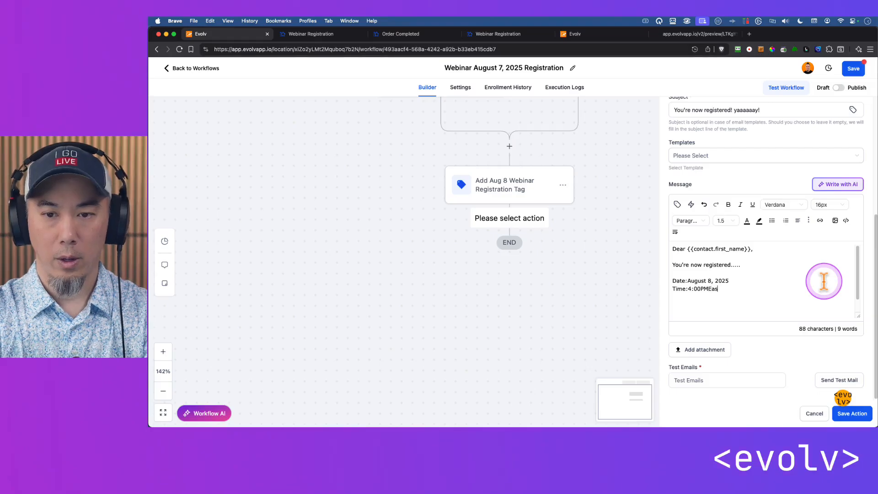
pyautogui.write(' Easter')
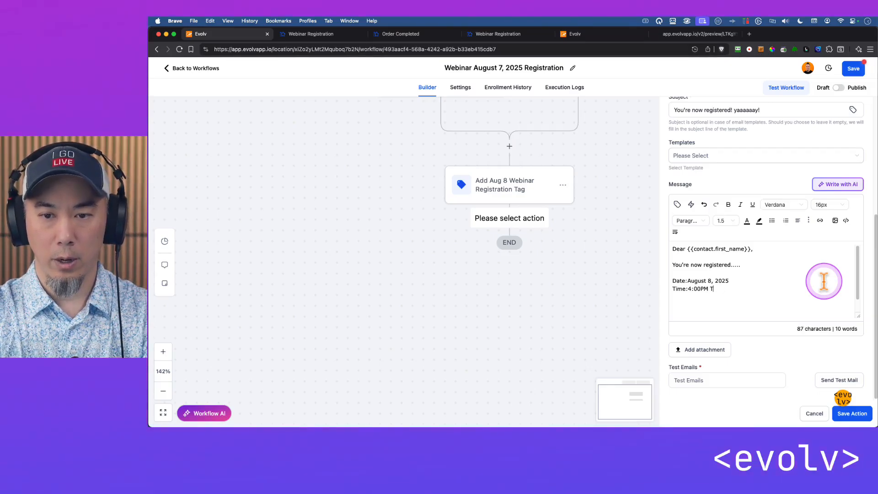
pyautogui.write('n')
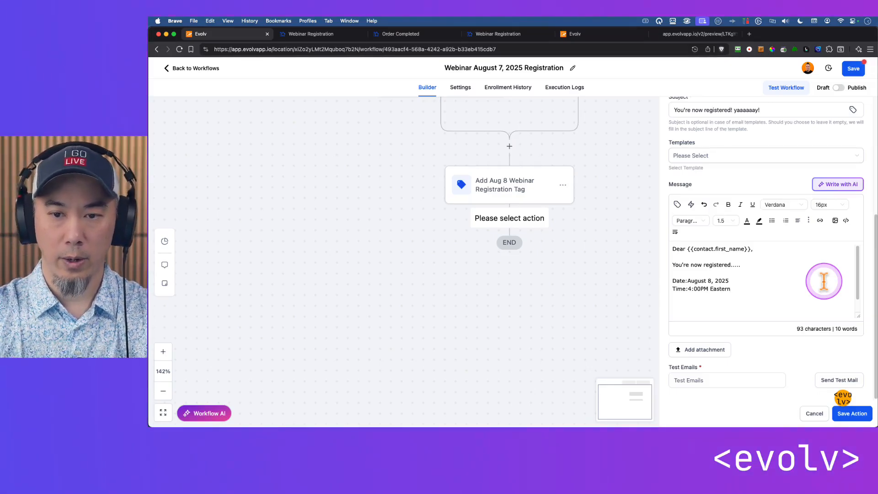
pyautogui.hotkey('alt', 'Left')
pyautogui.hotkey('alt', 'Left')
pyautogui.hotkey('alt', 'Left')
pyautogui.press('Up')
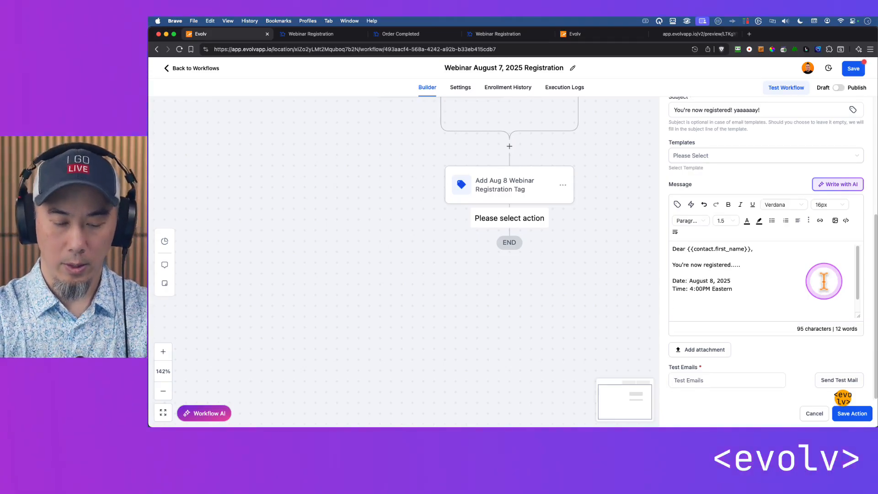
pyautogui.press('super+Down')
pyautogui.press('Return')
pyautogui.write('Link:')
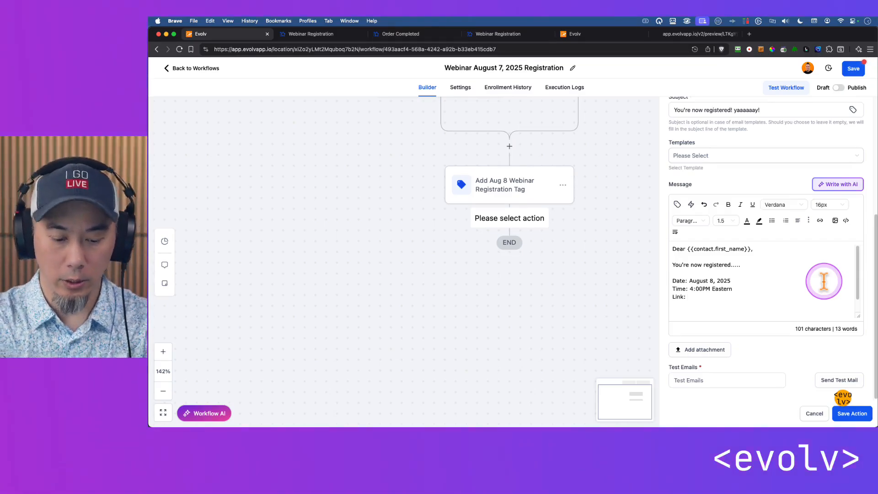
pyautogui.write('https://y')
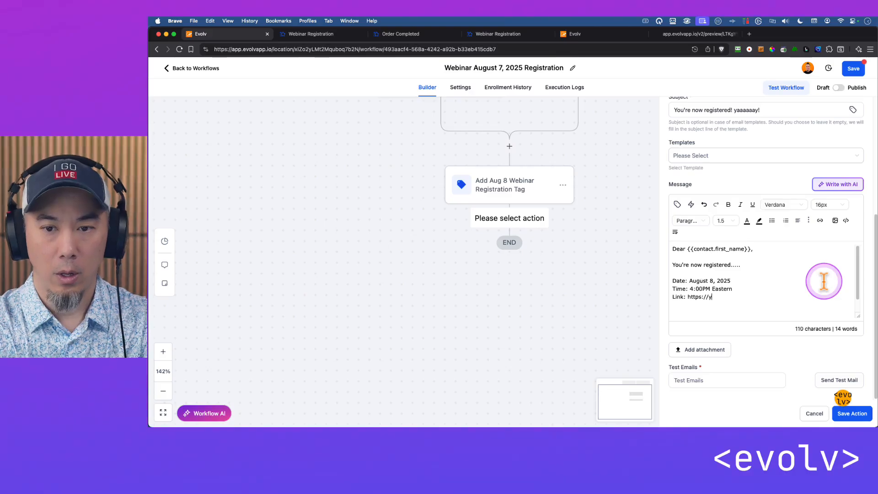
pyautogui.write('ourzoomlinkt')
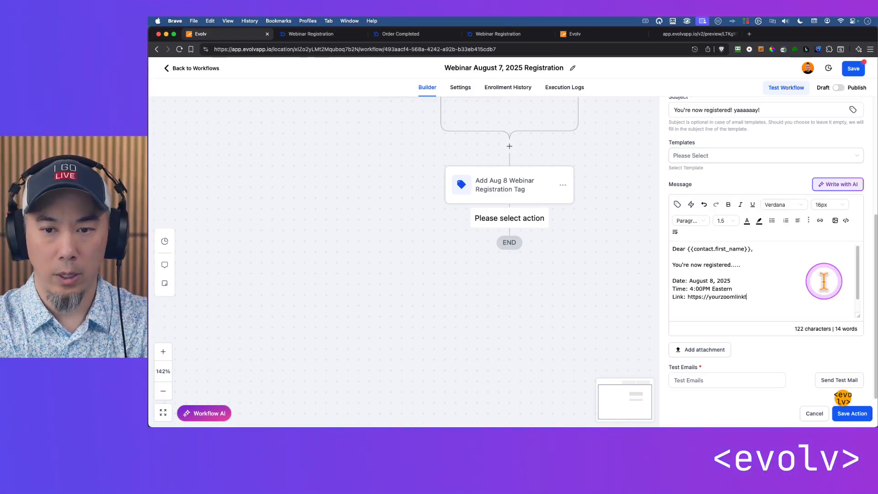
pyautogui.write('omeeting.com')
pyautogui.press('Return')
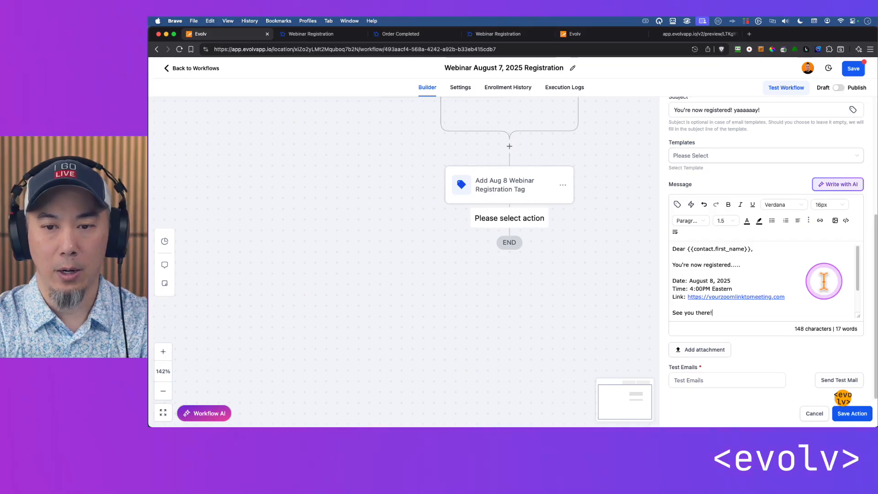
# End the message with "See you there!" and the sender's first name, and save the email action
pyautogui.press('Return')
pyautogui.press('Return')
pyautogui.press('Return')
pyautogui.press('Return')
pyautogui.press('Return')
pyautogui.press('Return')
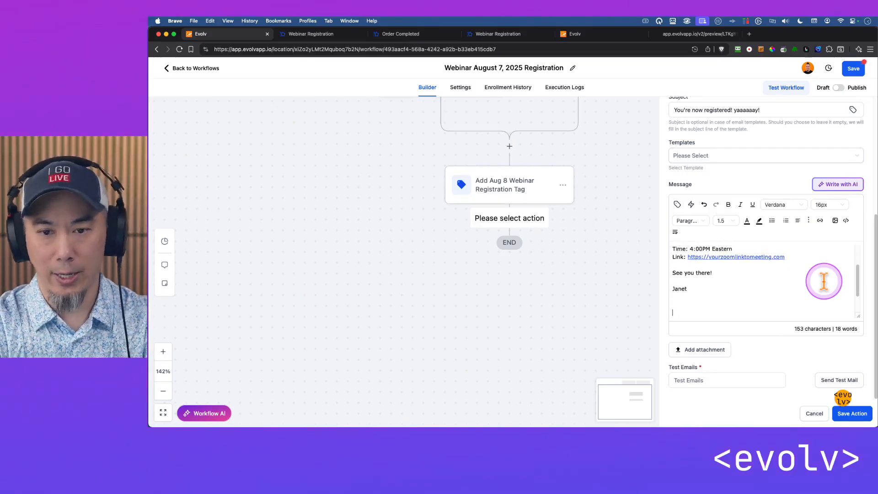
pyautogui.click(855, 415)
# Review the workflow from its trigger down to the Email action and check the email's message without changing it
pyautogui.moveTo(544, 260); pyautogui.dragTo(519, 214)
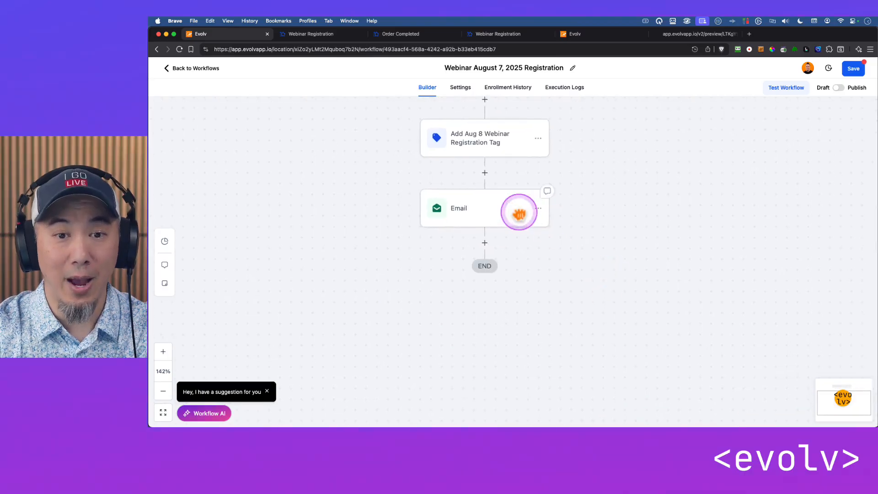
pyautogui.scroll(5, 570, 188)
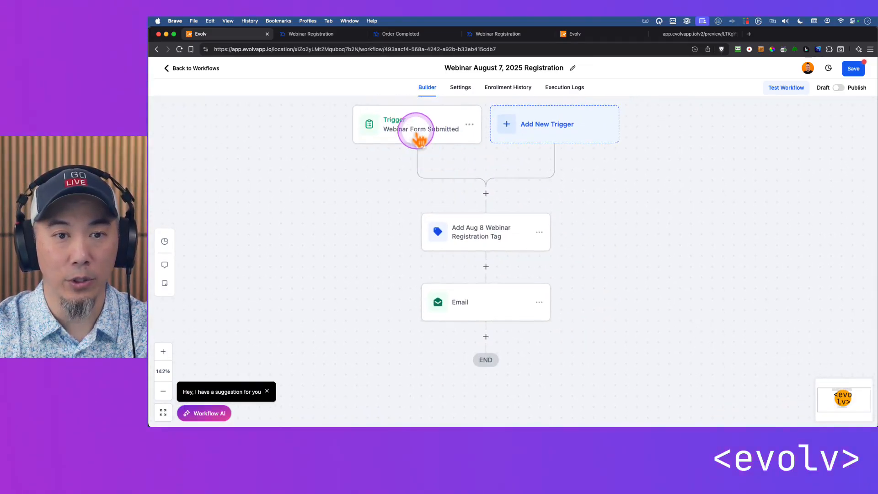
pyautogui.scroll(-5, 608, 251)
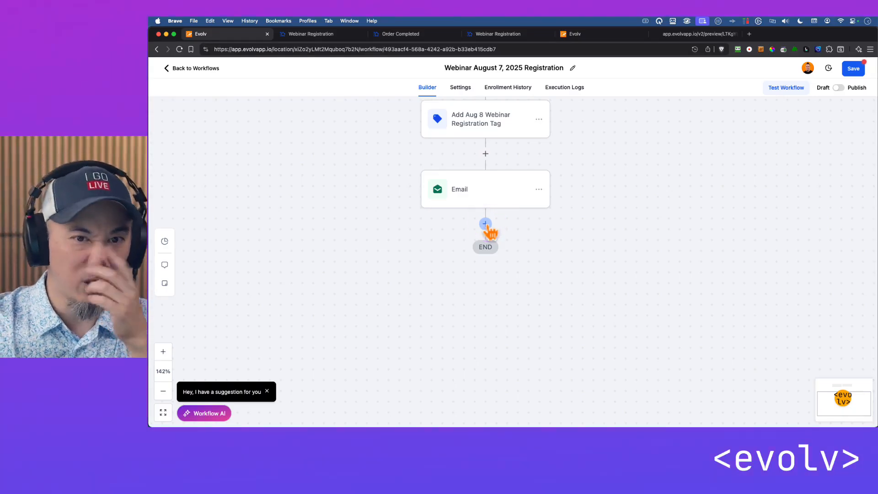
pyautogui.click(502, 190)
pyautogui.scroll(-5, 768, 320)
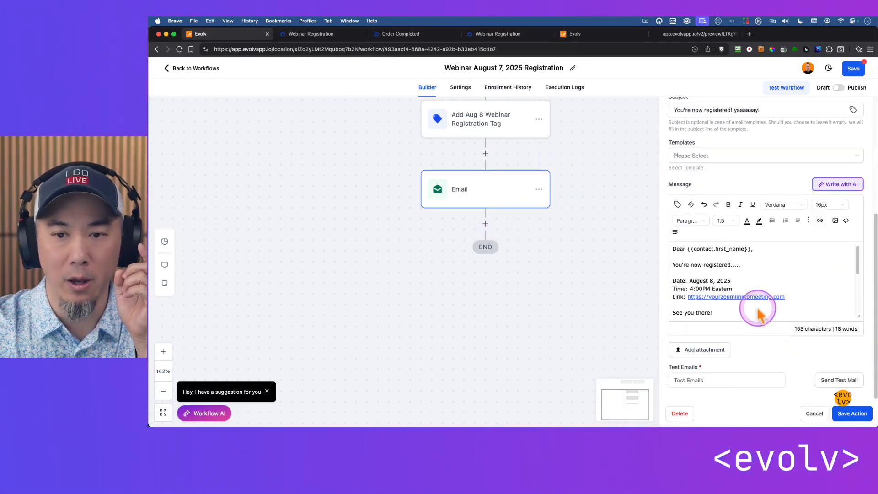
pyautogui.click(812, 413)
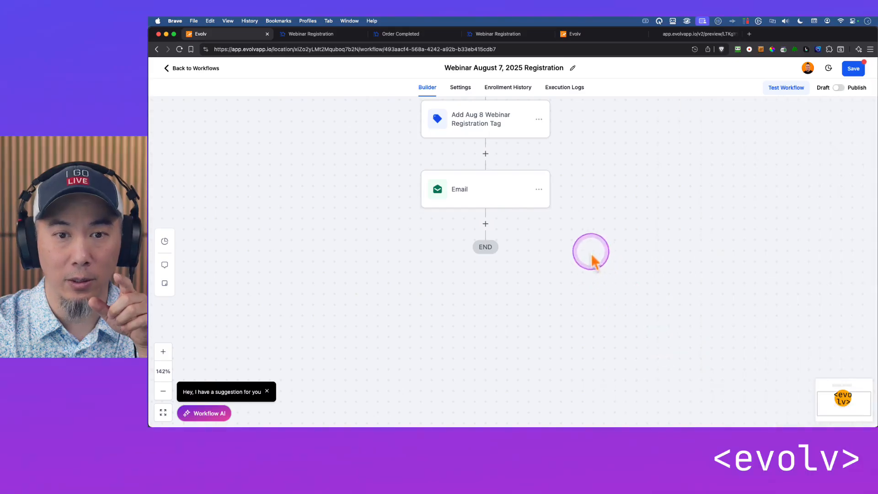
# Set the date in the Email action's message to September 8, 2025 and save the action
pyautogui.click(496, 212)
pyautogui.scroll(-5, 723, 320)
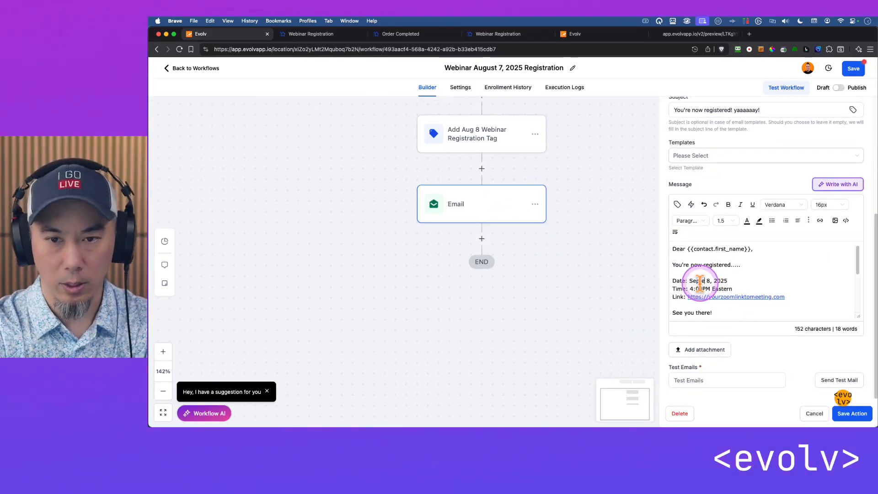
pyautogui.click(851, 413)
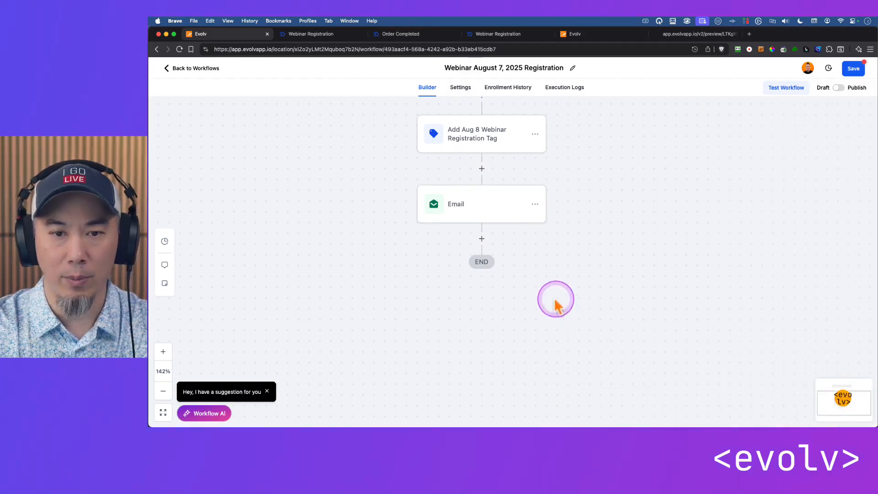
# Add a Set Event Start Date action after the Email action and set its type to Specific Date/Time
pyautogui.click(481, 238)
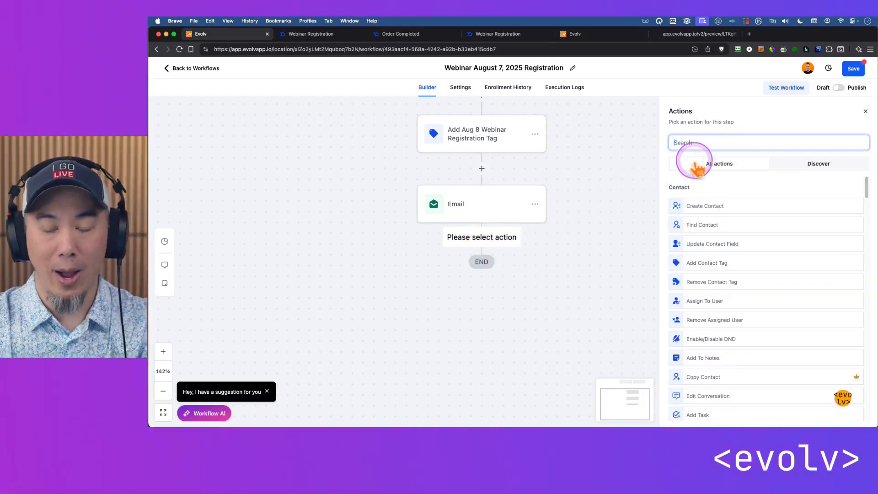
pyautogui.write('event')
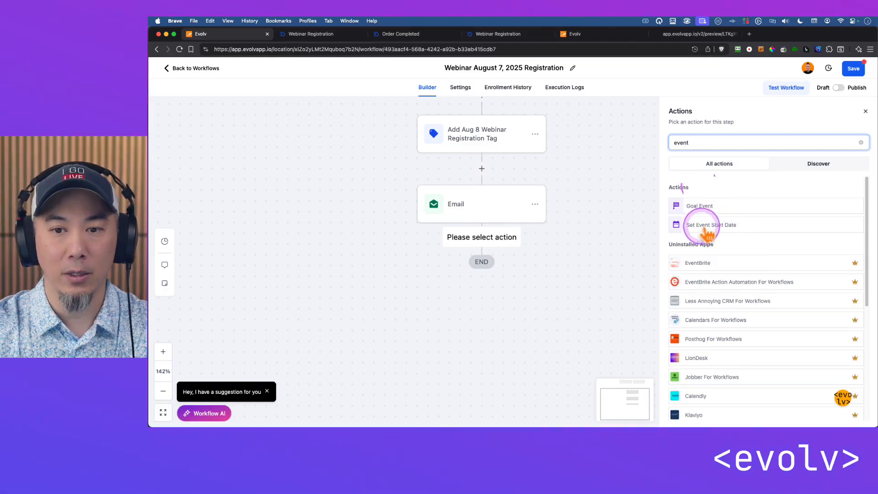
pyautogui.click(740, 226)
pyautogui.click(697, 209)
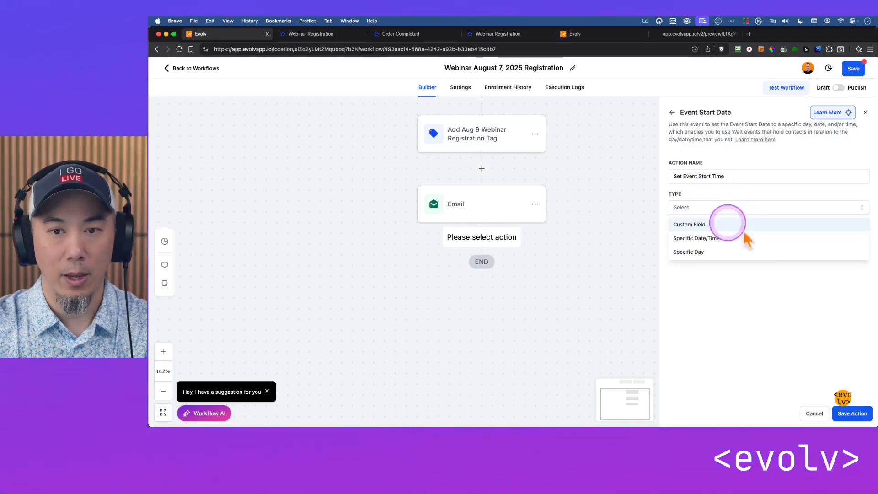
pyautogui.click(728, 238)
# Set the event start to September 8, 2025 at 4:00 PM, save the action and recheck its date
pyautogui.click(727, 238)
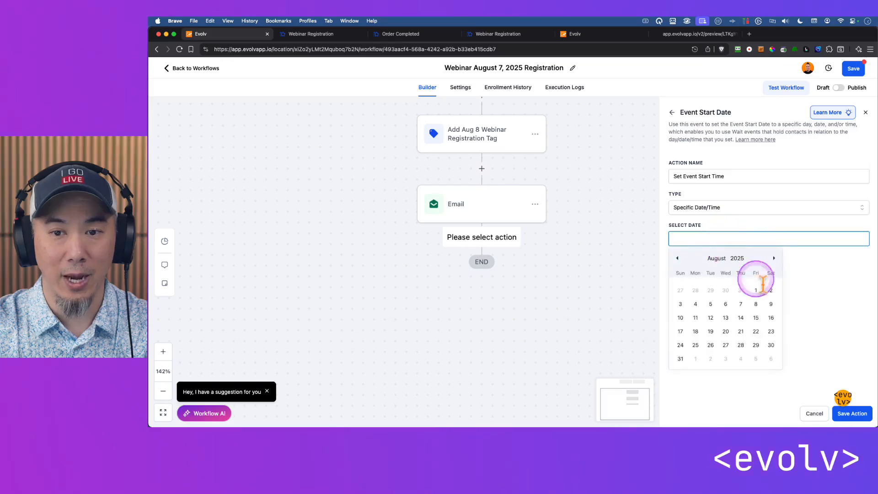
pyautogui.click(773, 257)
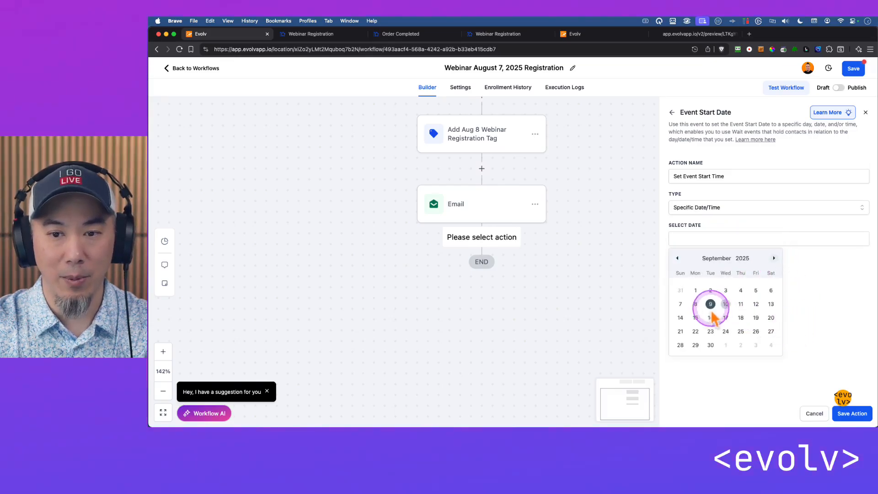
pyautogui.click(695, 304)
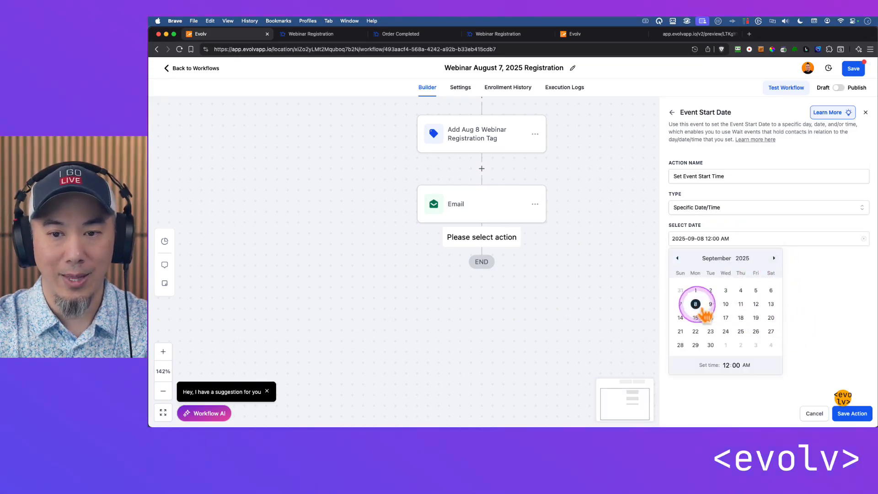
pyautogui.click(725, 365)
pyautogui.click(736, 365)
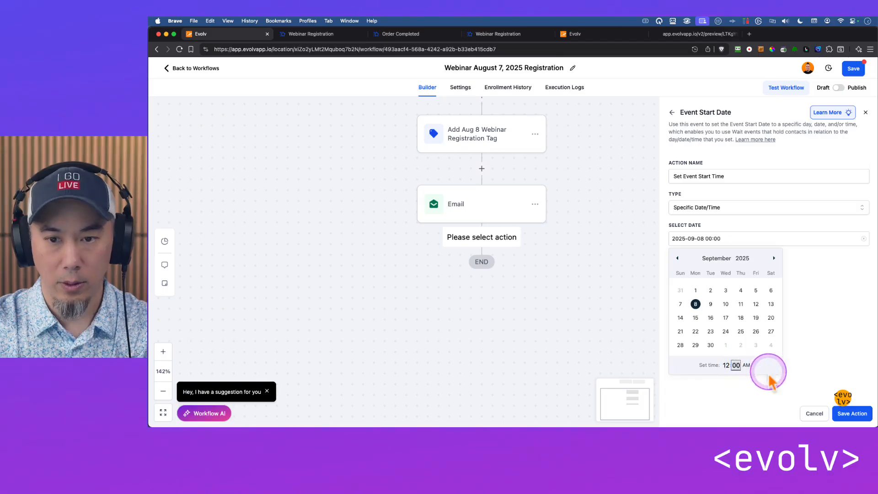
pyautogui.click(727, 364)
pyautogui.write('4')
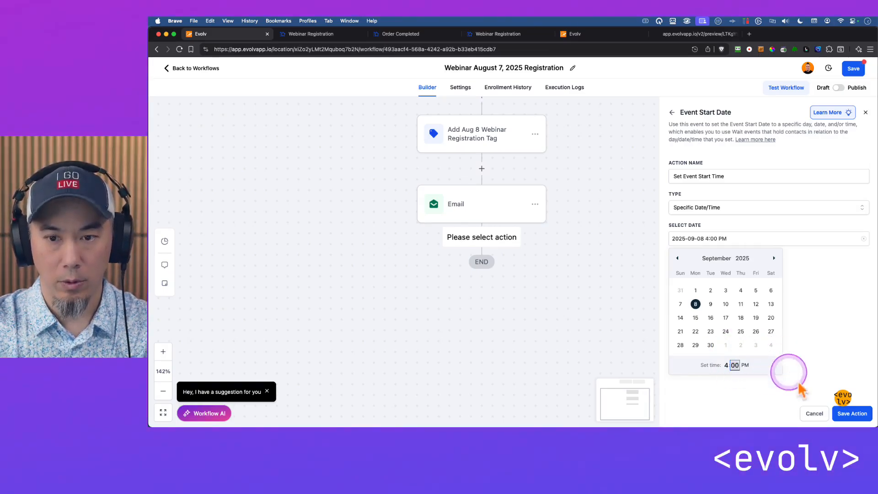
pyautogui.click(852, 413)
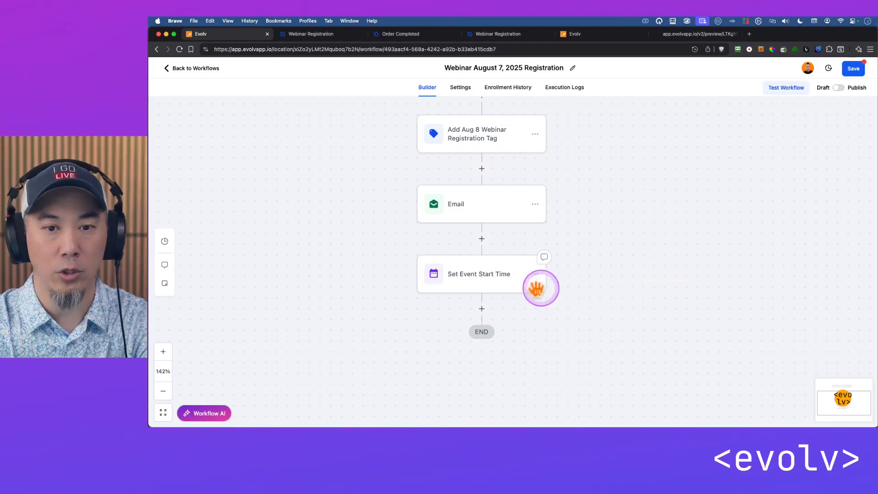
pyautogui.click(490, 274)
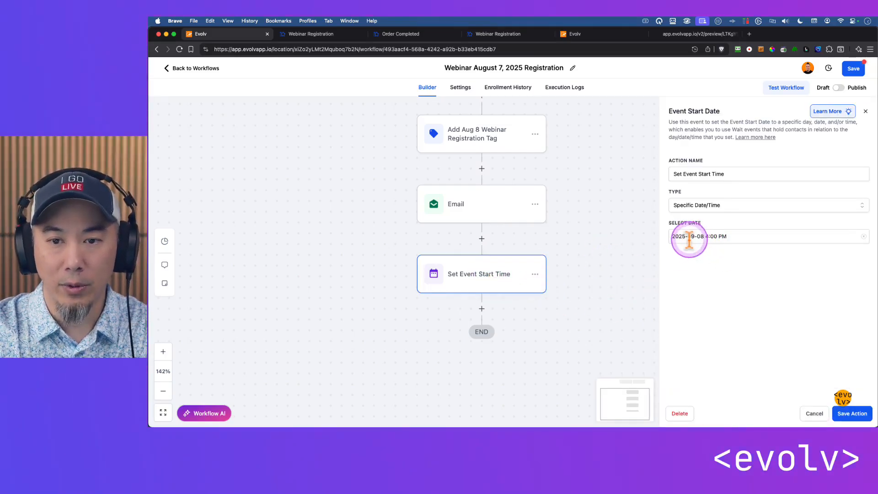
pyautogui.click(859, 412)
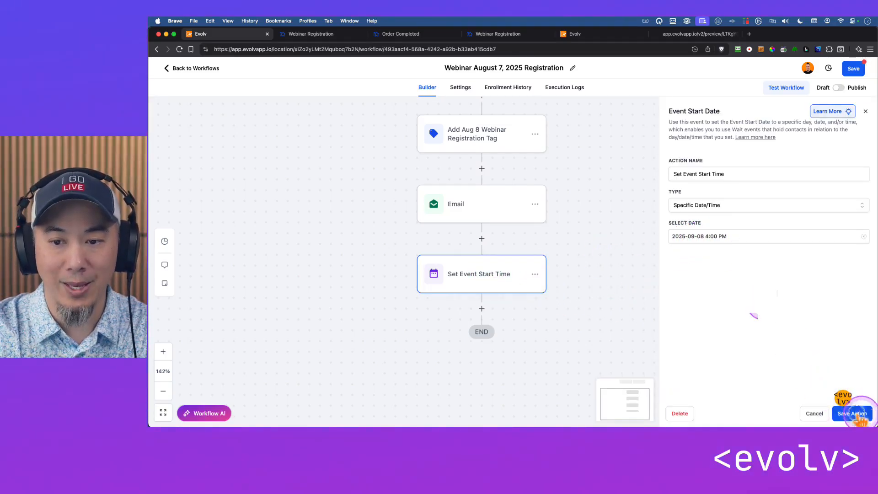
# Add a Wait action after Set Event Start Time that waits for the Event / Appointment time
pyautogui.moveTo(635, 278); pyautogui.dragTo(630, 229)
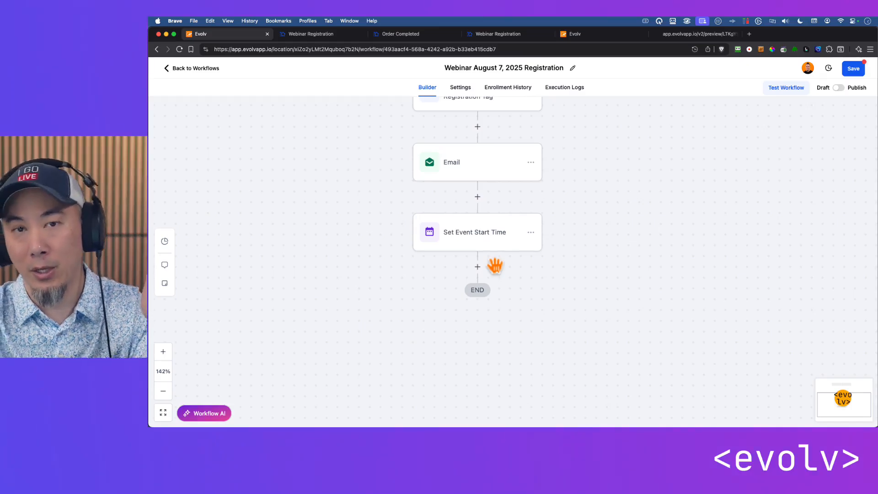
pyautogui.click(478, 266)
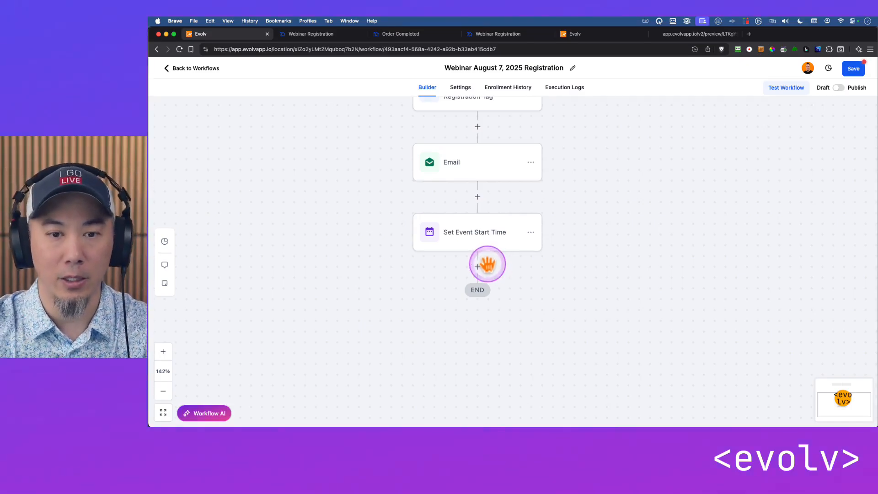
pyautogui.write('wait')
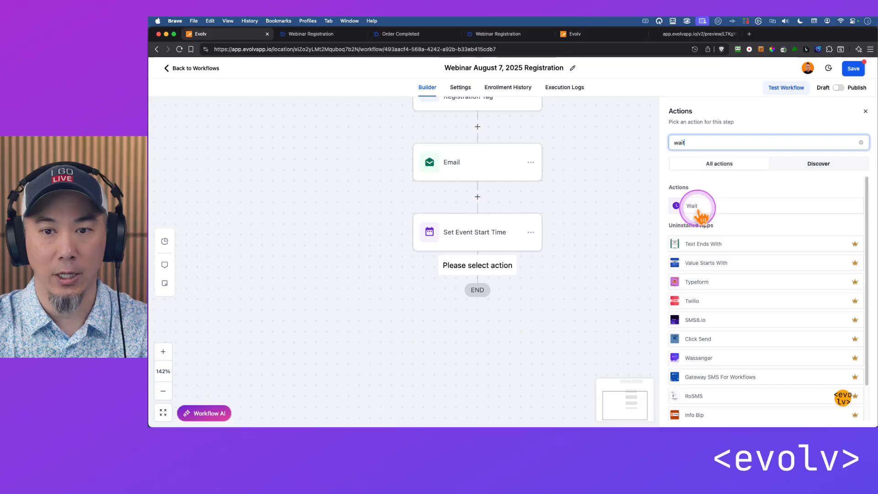
pyautogui.click(699, 211)
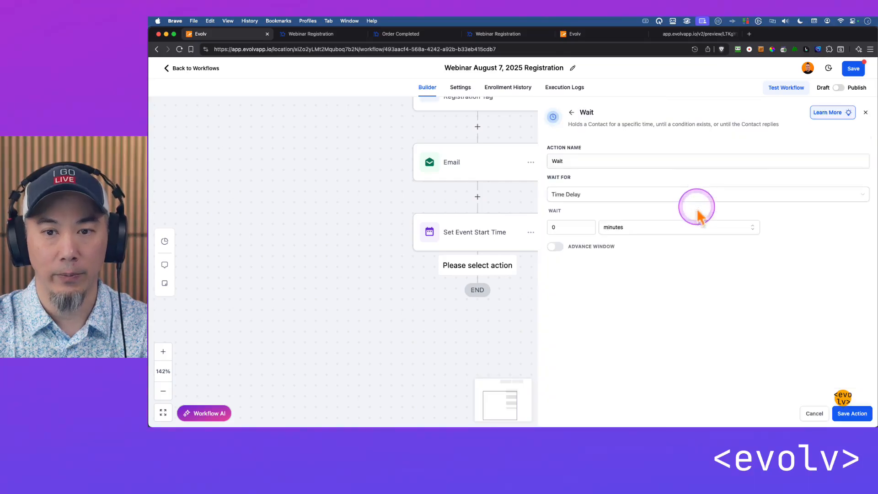
pyautogui.click(604, 193)
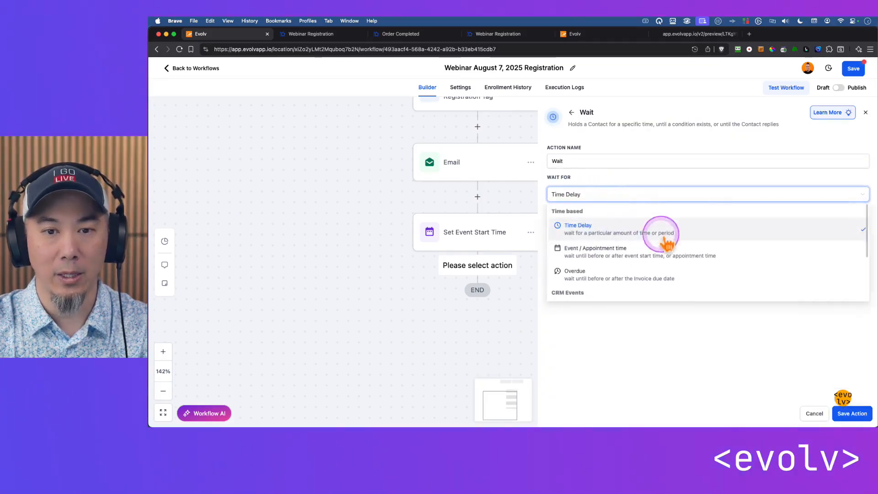
pyautogui.click(612, 252)
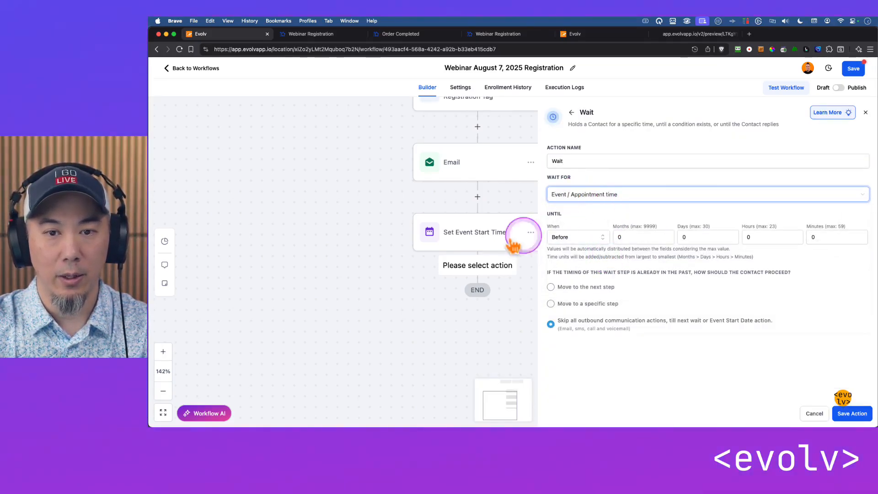
pyautogui.moveTo(406, 255); pyautogui.dragTo(334, 228)
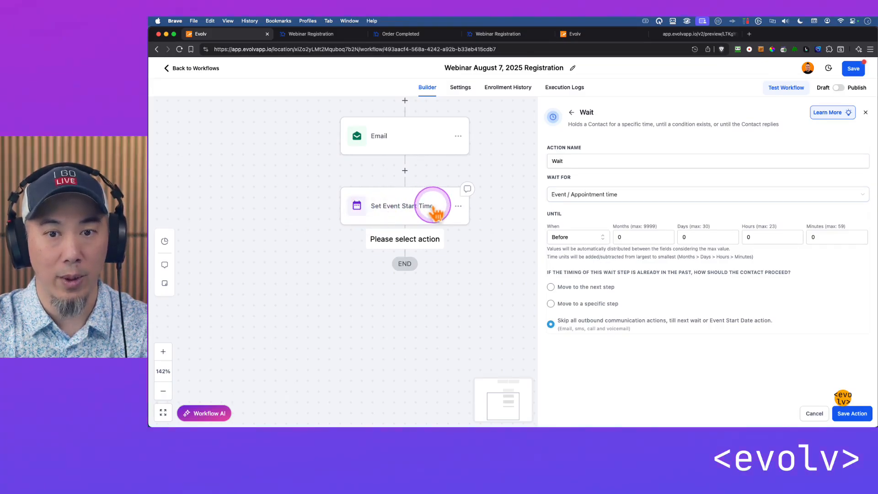
# Set the wait to end 7 days and 10 hours before the event and save the action
pyautogui.doubleClick(686, 236)
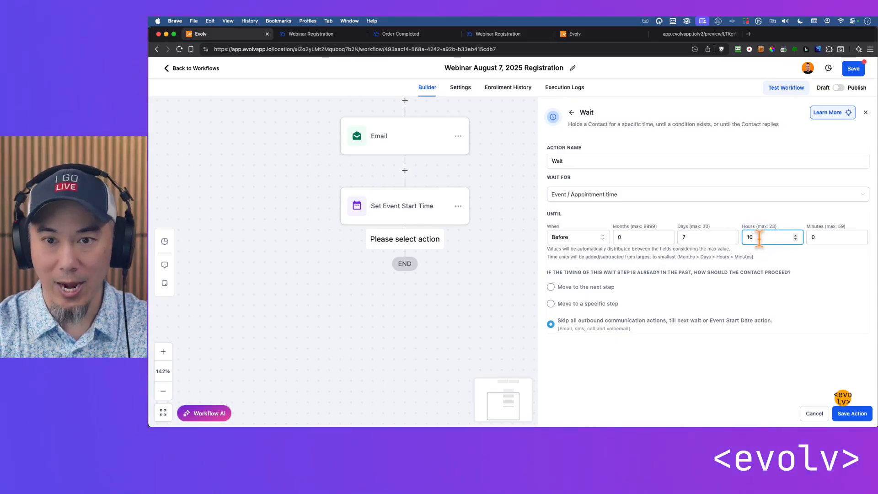
pyautogui.click(768, 236)
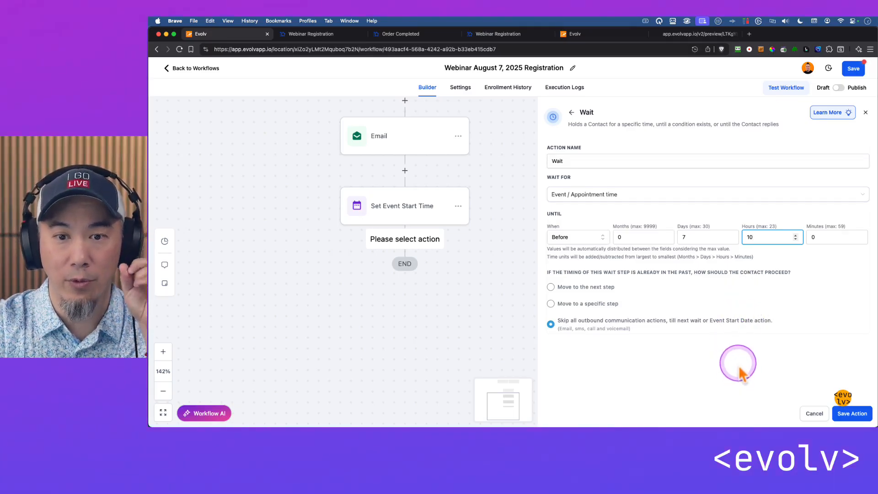
pyautogui.click(850, 414)
pyautogui.click(404, 247)
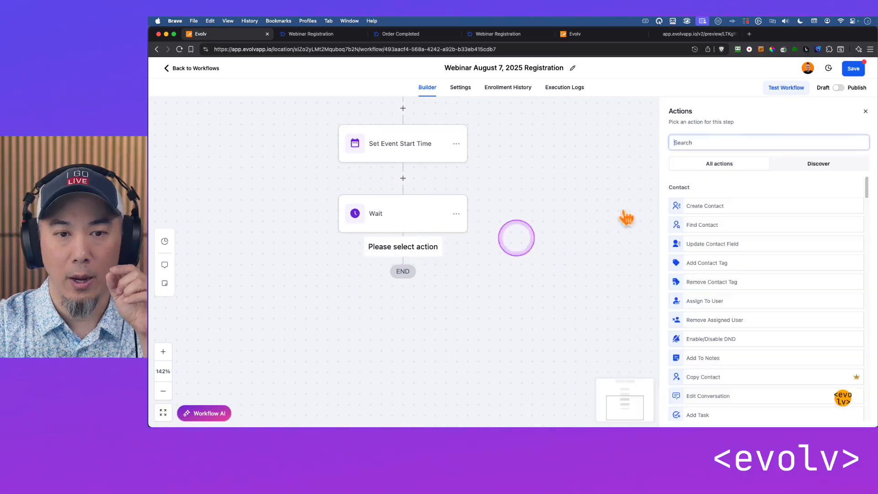
pyautogui.scroll(3, 548, 201)
pyautogui.click(466, 154)
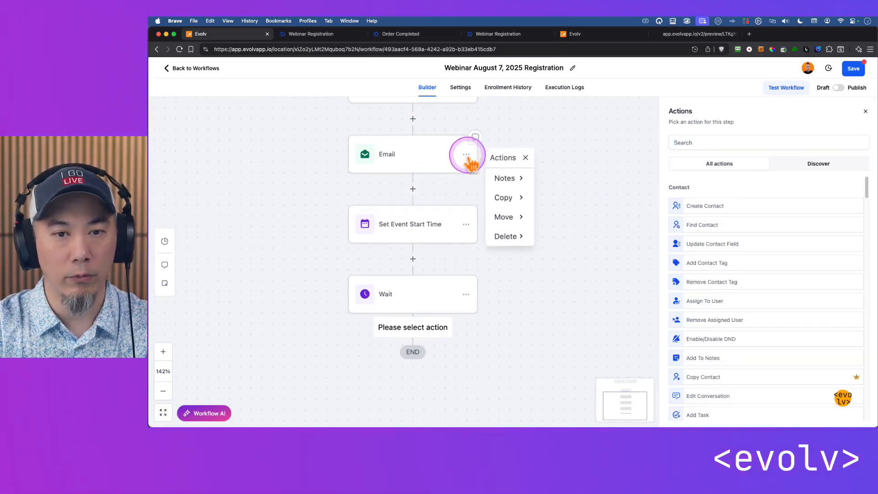
pyautogui.moveTo(505, 197)
pyautogui.click(567, 177)
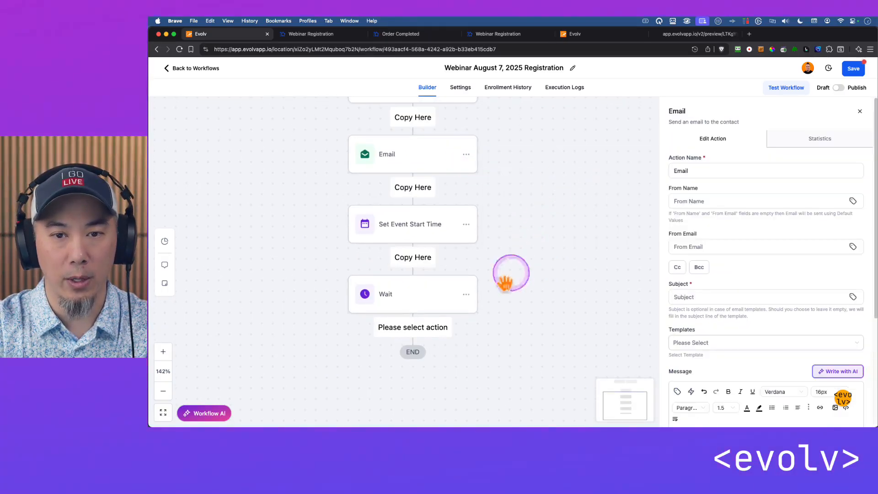
pyautogui.click(424, 328)
pyautogui.moveTo(536, 306); pyautogui.dragTo(498, 288)
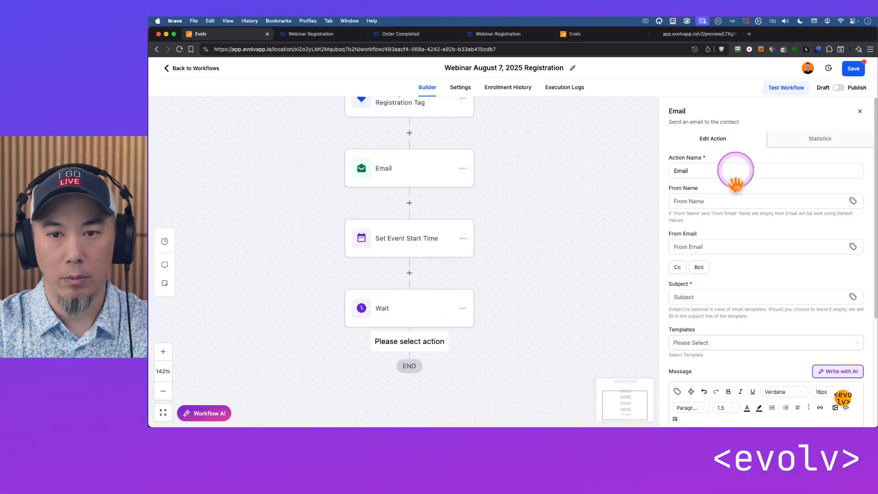
pyautogui.click(859, 112)
# Copy the Email action to the end of the workflow after the Wait action and check the copy's message
pyautogui.click(462, 168)
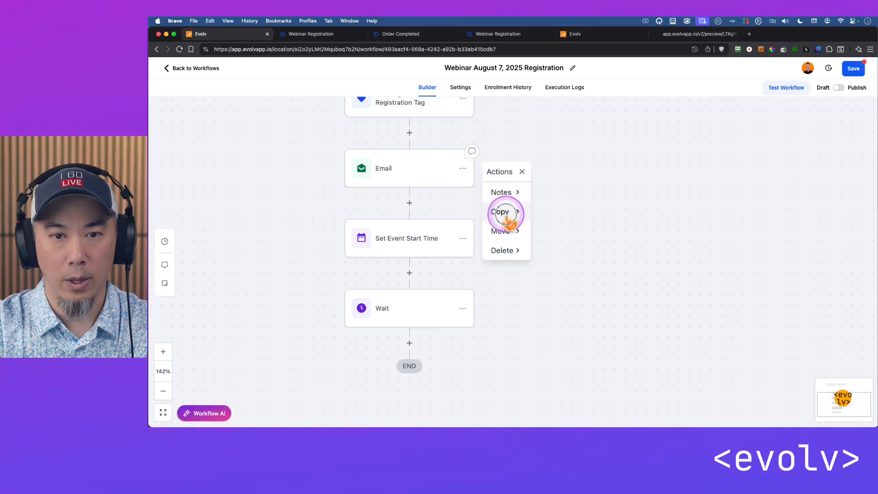
pyautogui.click(504, 213)
pyautogui.click(563, 192)
pyautogui.click(408, 340)
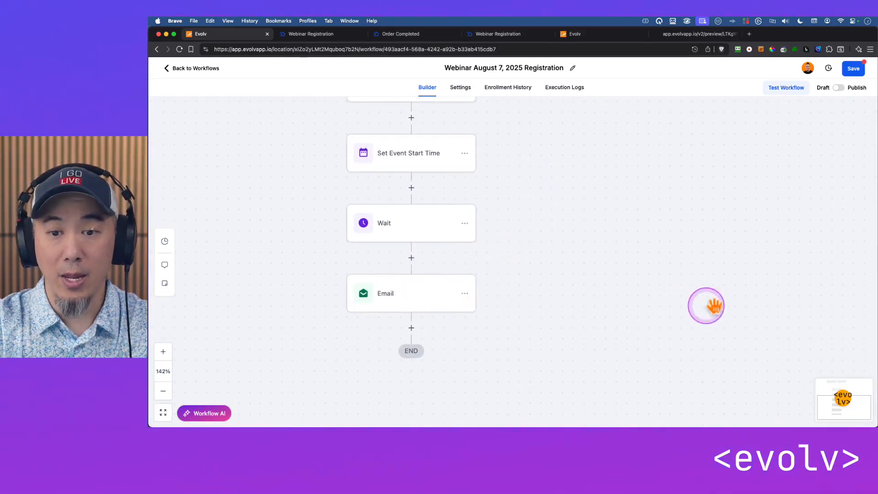
pyautogui.scroll(-5, 777, 338)
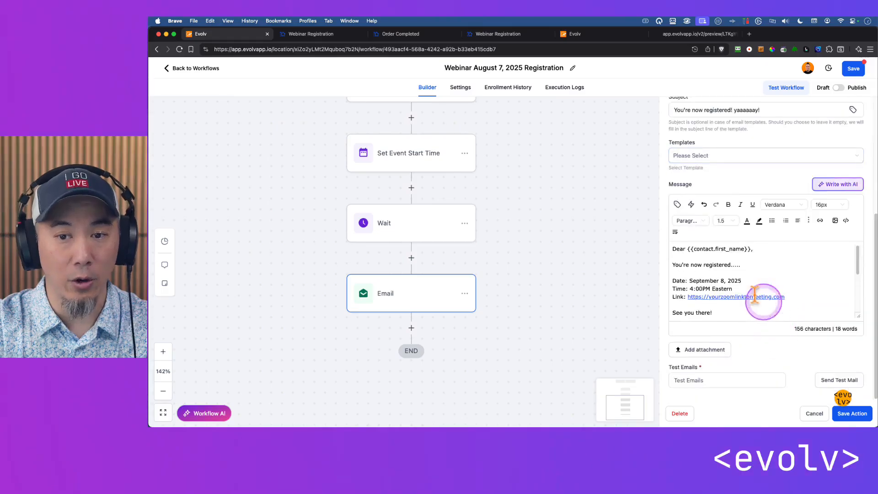
pyautogui.click(813, 416)
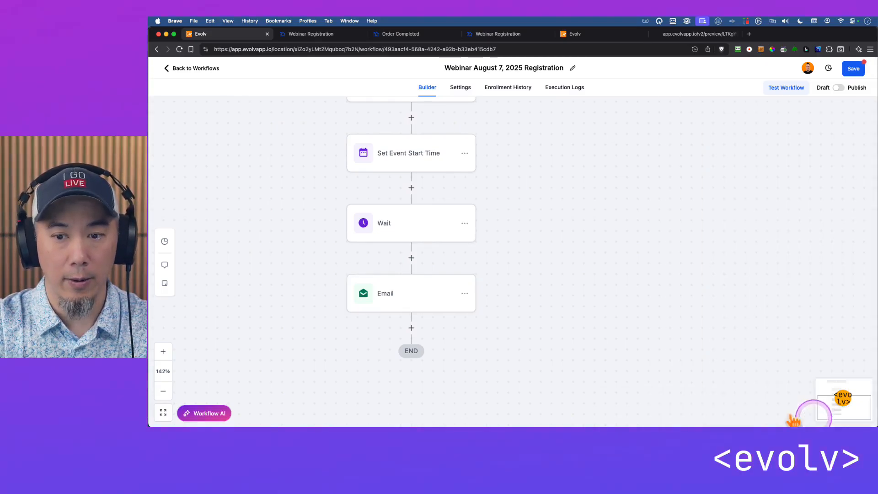
# Rename the Wait action "7 days before" and save it
pyautogui.moveTo(559, 289); pyautogui.dragTo(543, 239)
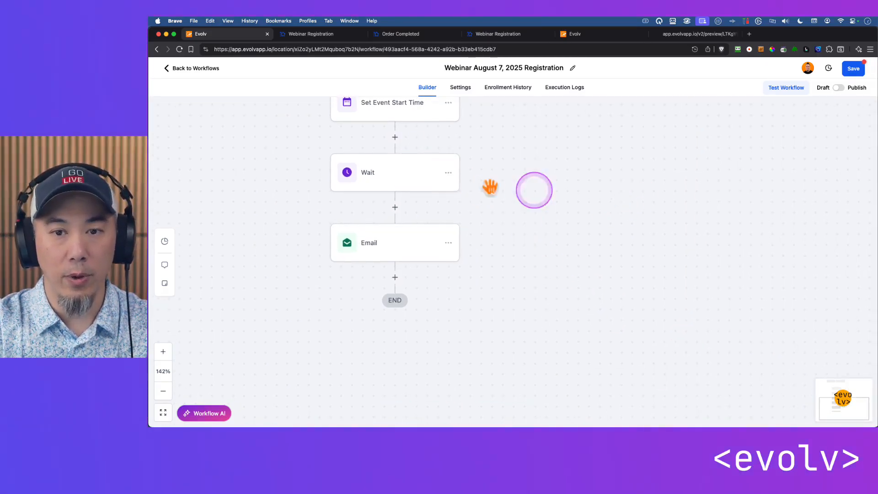
pyautogui.click(391, 176)
pyautogui.doubleClick(558, 159)
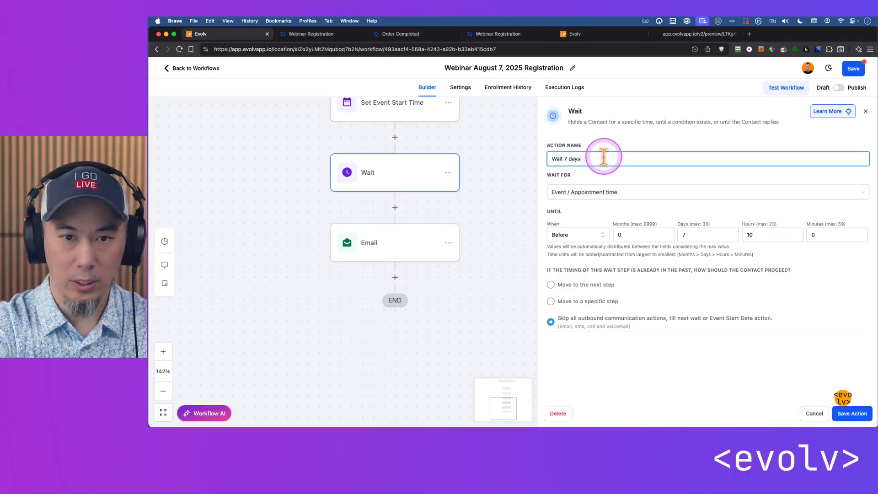
pyautogui.moveTo(604, 157); pyautogui.dragTo(538, 157)
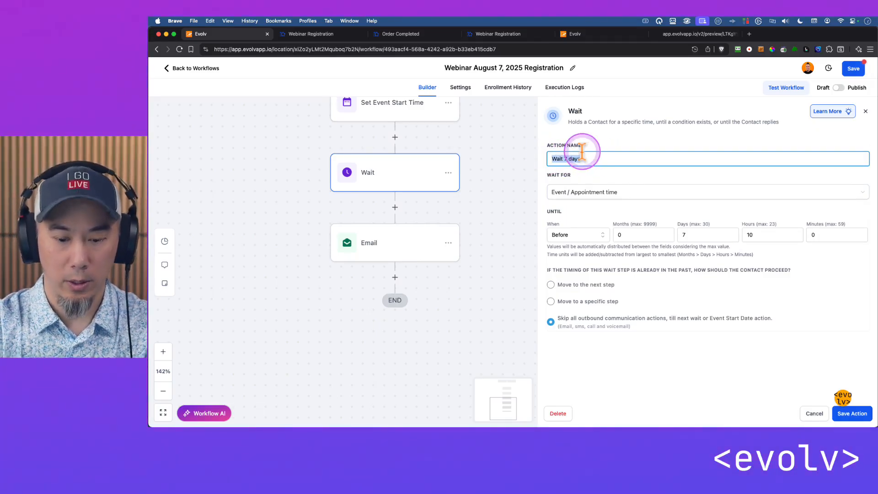
pyautogui.write('7 days before')
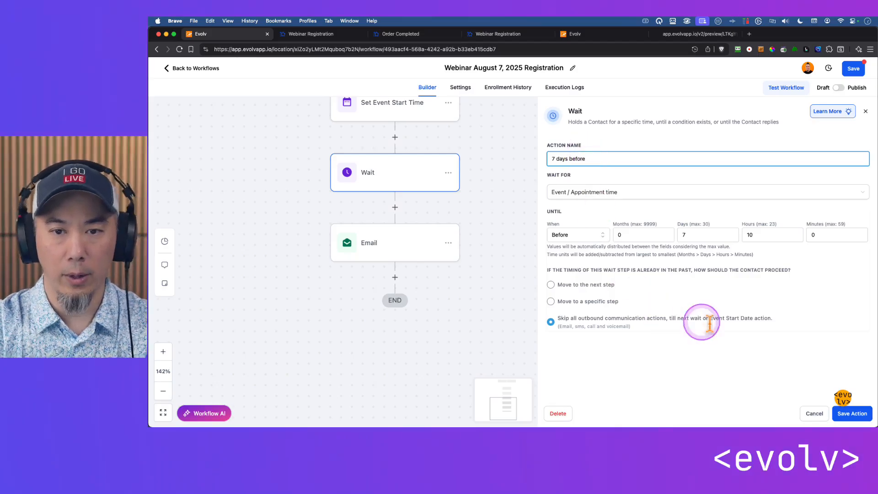
pyautogui.click(851, 413)
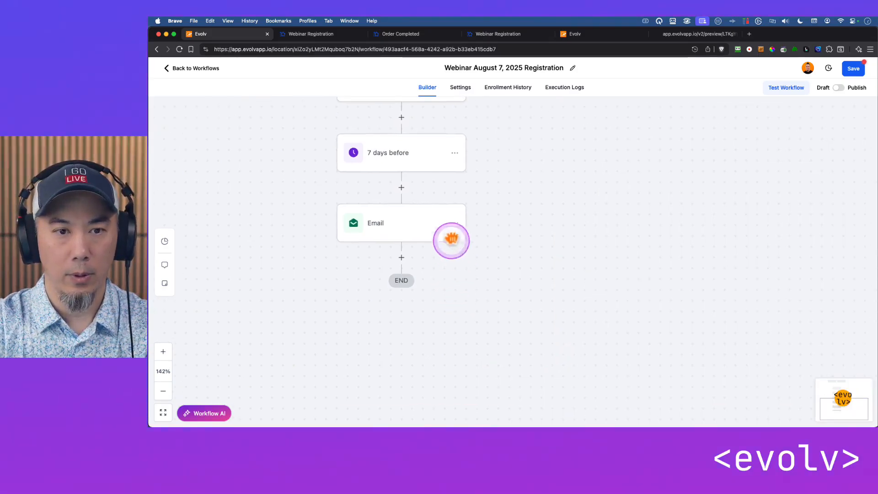
# Copy the "7 days before" wait and all actions following it to the end of the workflow
pyautogui.click(455, 154)
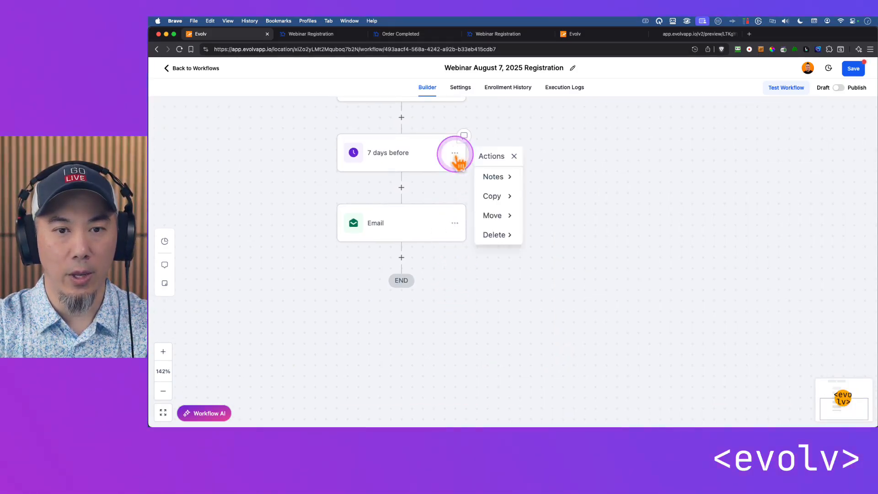
pyautogui.click(491, 196)
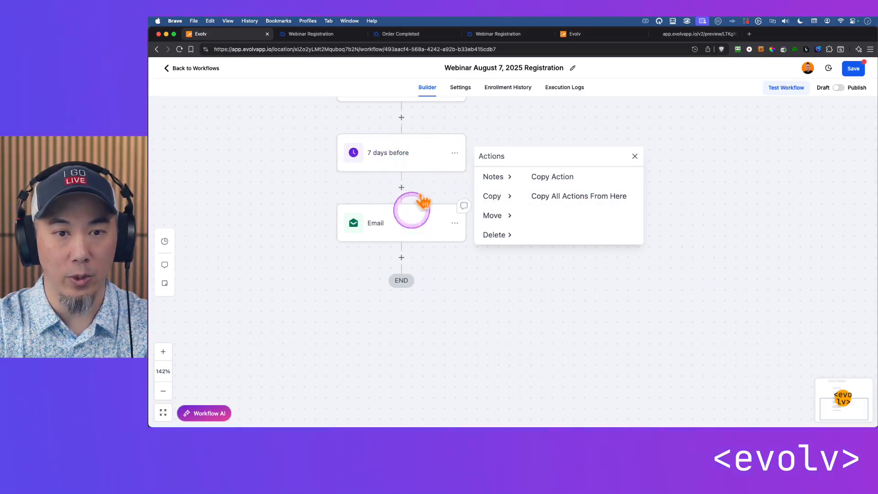
pyautogui.click(567, 197)
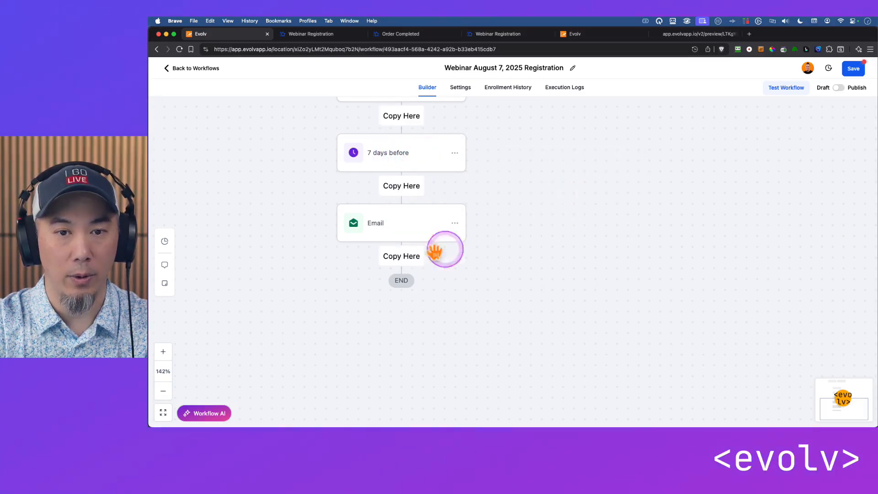
pyautogui.click(401, 255)
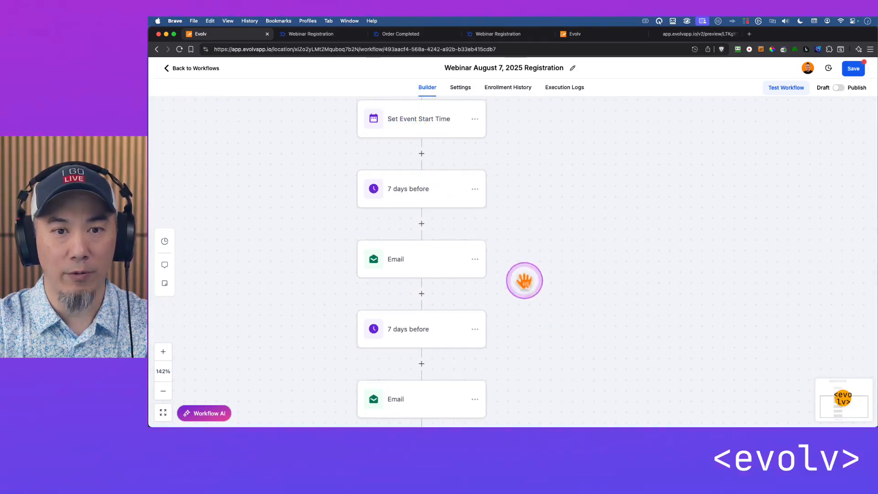
# Rename the copied "7 days before" wait "3 days before", set its days to 3, and save the action
pyautogui.moveTo(523, 280); pyautogui.dragTo(515, 204)
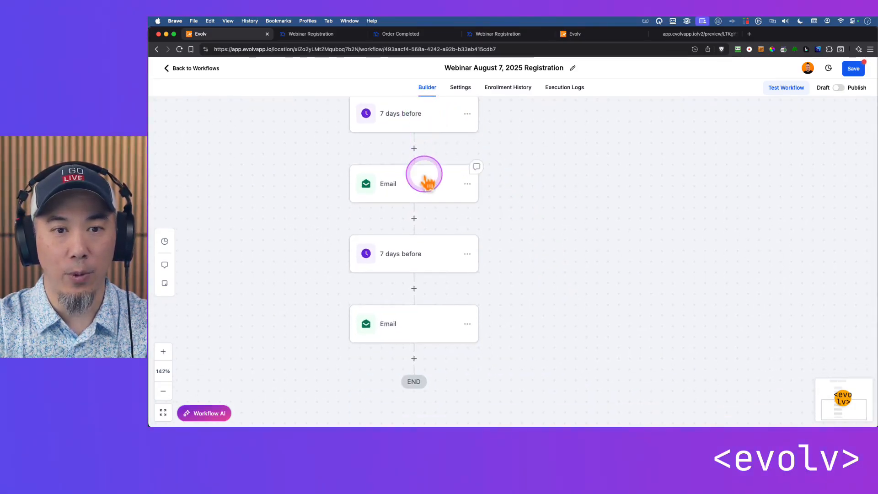
pyautogui.scroll(-2, 521, 282)
pyautogui.click(424, 240)
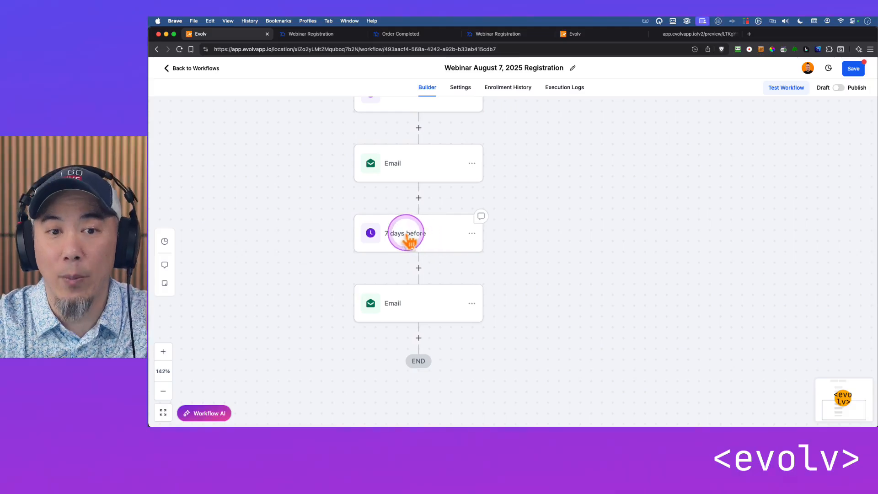
pyautogui.click(552, 157)
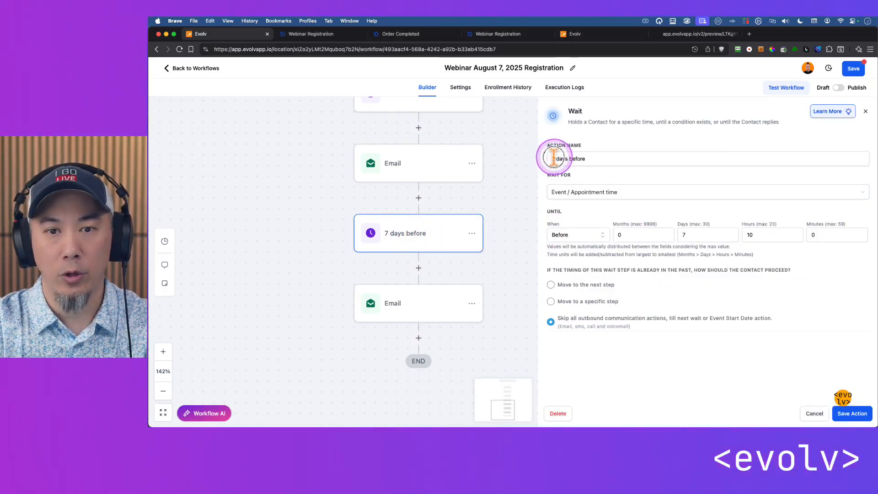
pyautogui.doubleClick(554, 157)
pyautogui.write('3')
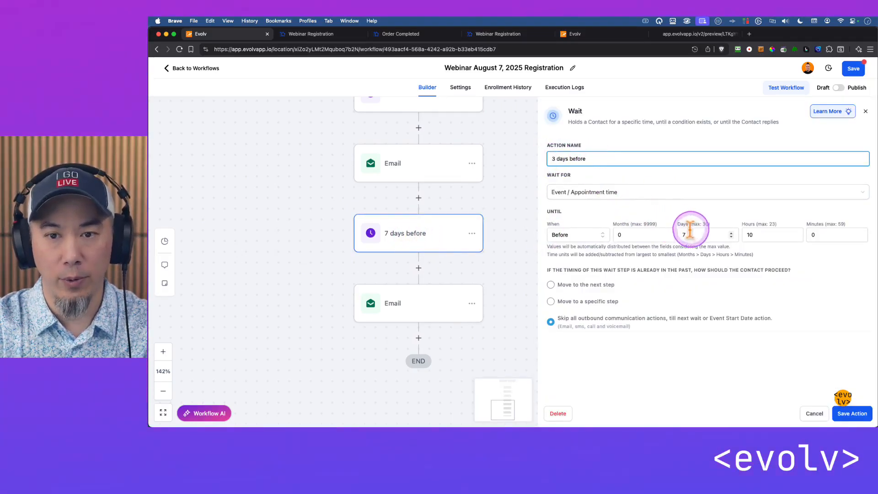
pyautogui.click(684, 235)
pyautogui.write('3')
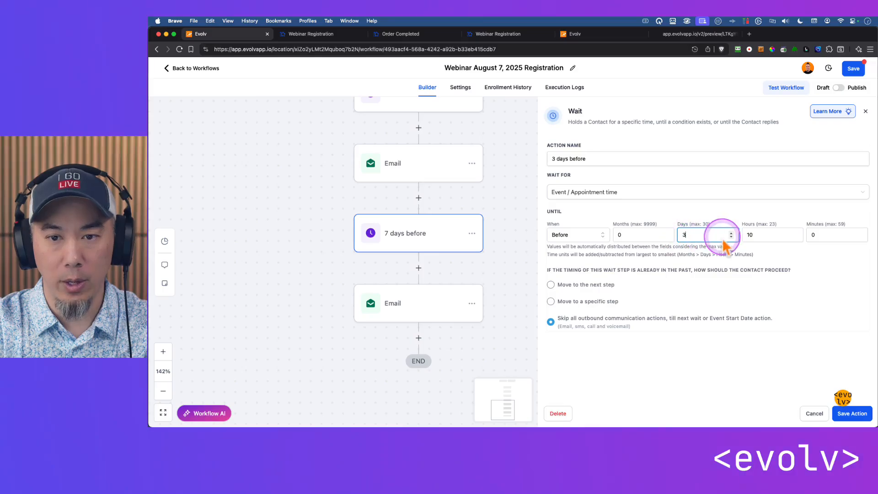
pyautogui.click(705, 368)
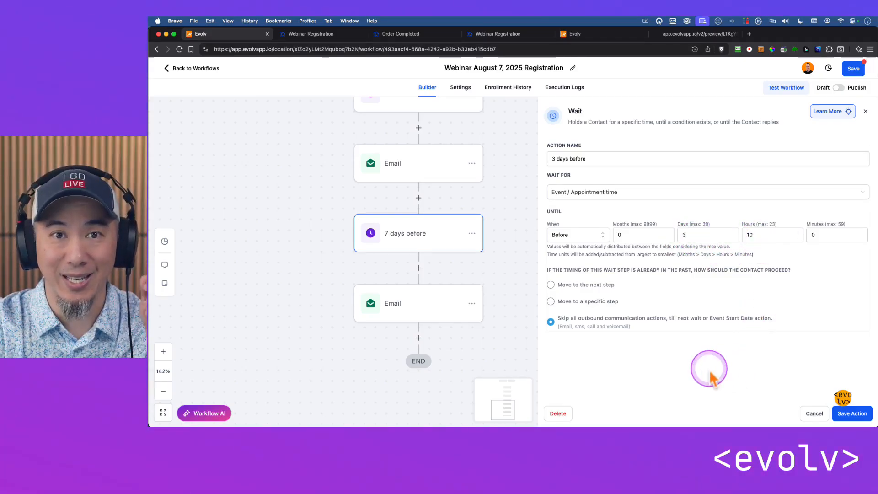
pyautogui.click(853, 414)
# Copy the "3 days before" wait and its following email to the end of the workflow
pyautogui.scroll(-3, 525, 204)
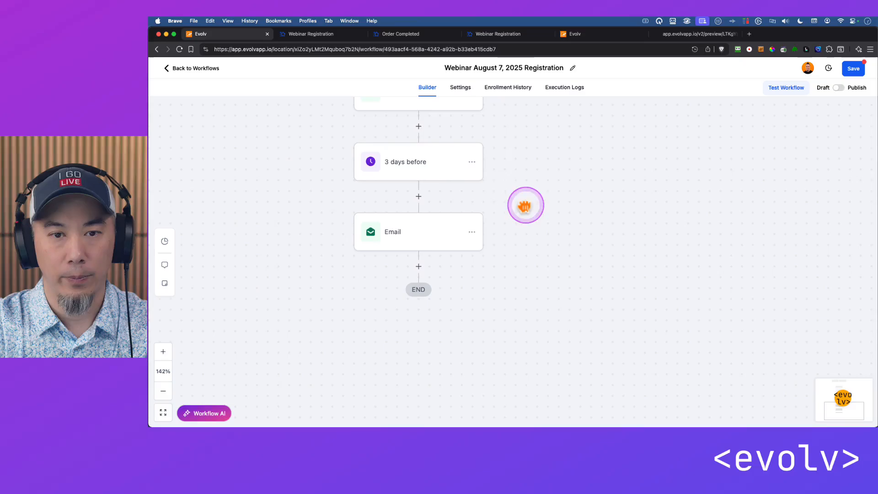
pyautogui.click(473, 163)
pyautogui.click(516, 206)
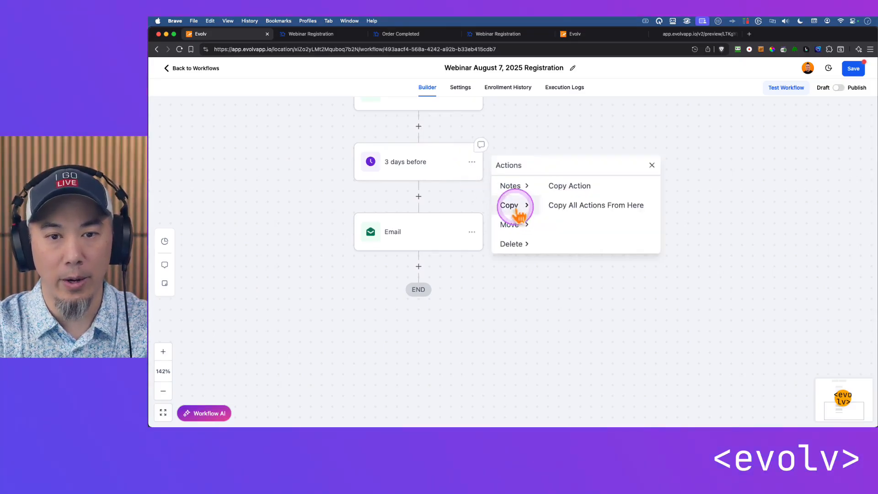
pyautogui.click(588, 206)
pyautogui.click(418, 266)
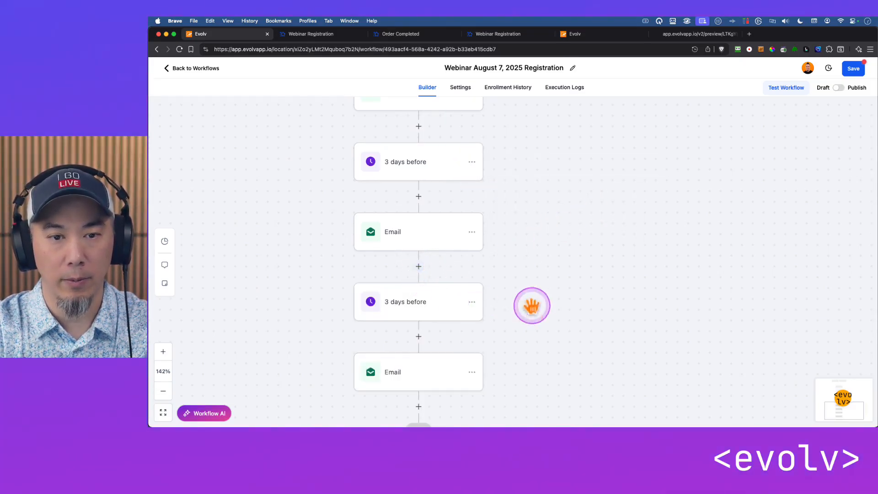
# Rename the copied "3 days before" wait "1 days before", set its days to 1, and save the action
pyautogui.scroll(-2, 531, 305)
pyautogui.click(433, 254)
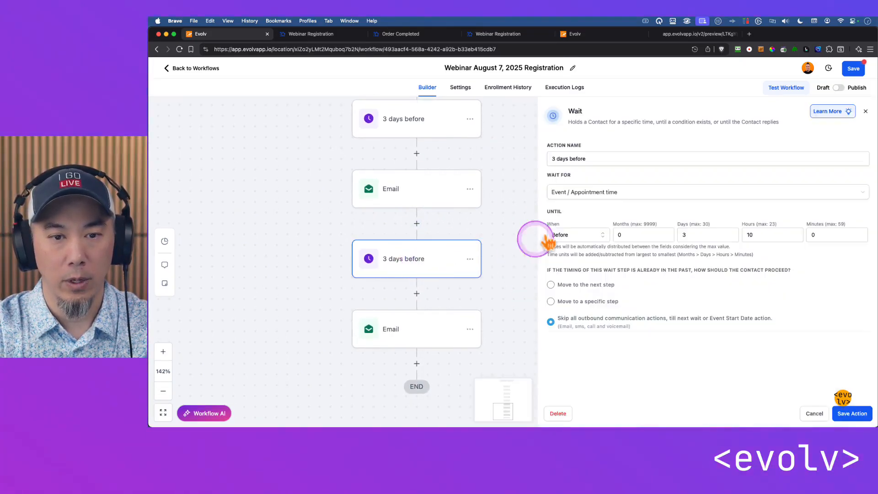
pyautogui.doubleClick(553, 159)
pyautogui.write('1')
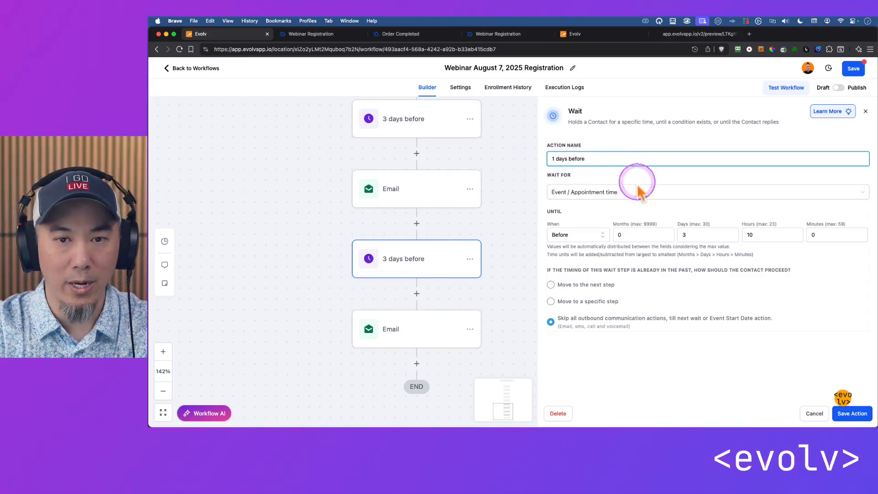
pyautogui.doubleClick(701, 234)
pyautogui.write('1')
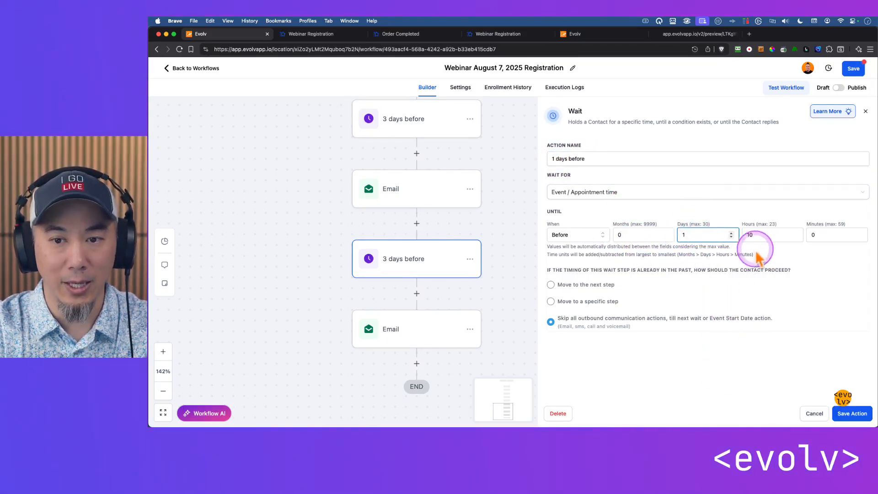
pyautogui.click(859, 414)
# Copy the "1 days before" wait and its following email to the end of the workflow
pyautogui.moveTo(592, 341); pyautogui.dragTo(588, 247)
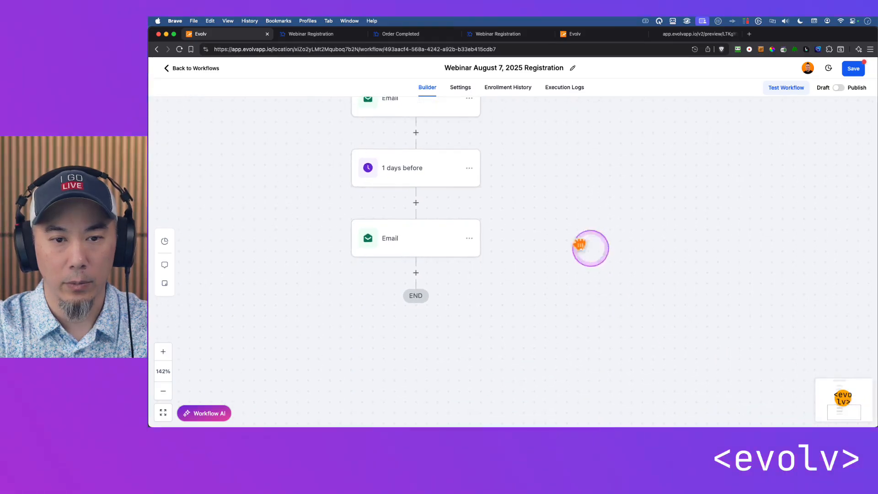
pyautogui.click(469, 168)
pyautogui.click(511, 211)
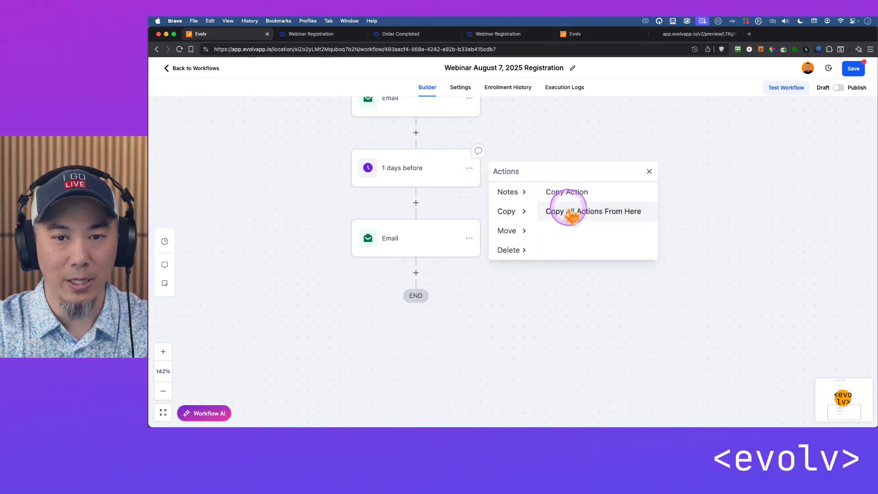
pyautogui.click(569, 210)
pyautogui.click(415, 272)
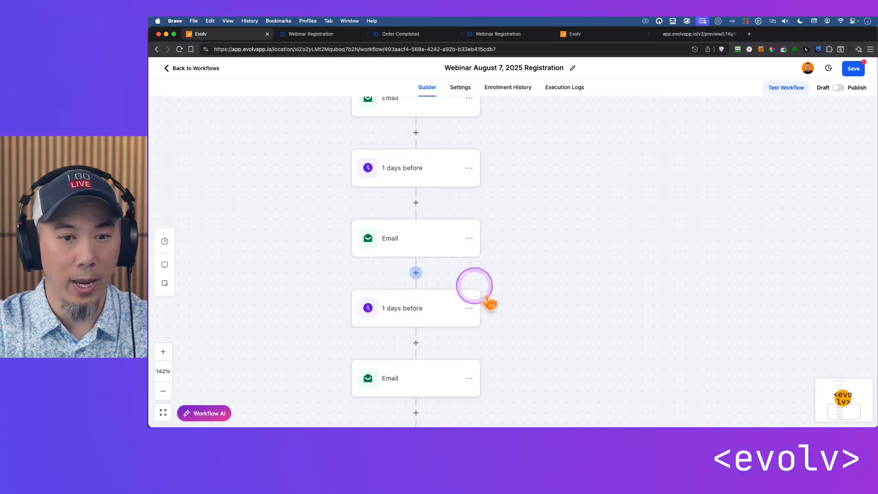
# Rename the copied "1 days before" wait "morning of 8am", set it to 0 days and 8 hours before the event, and save it
pyautogui.scroll(-3, 503, 288)
pyautogui.click(471, 269)
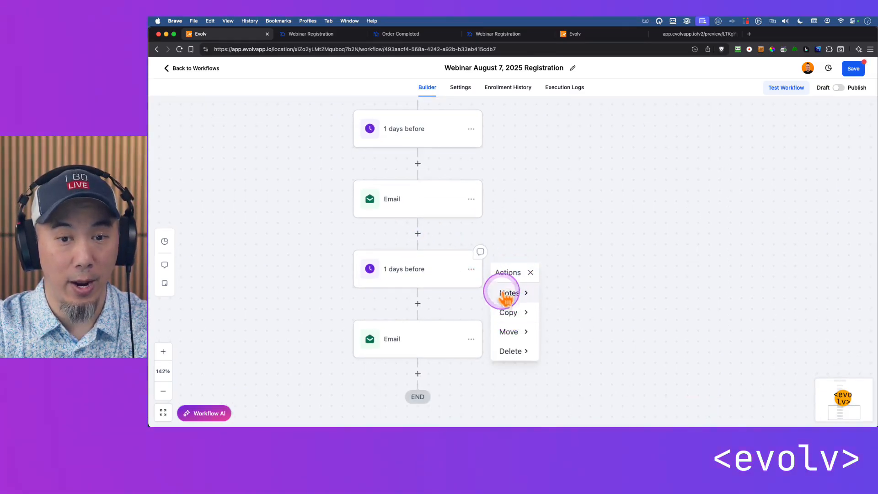
pyautogui.click(452, 279)
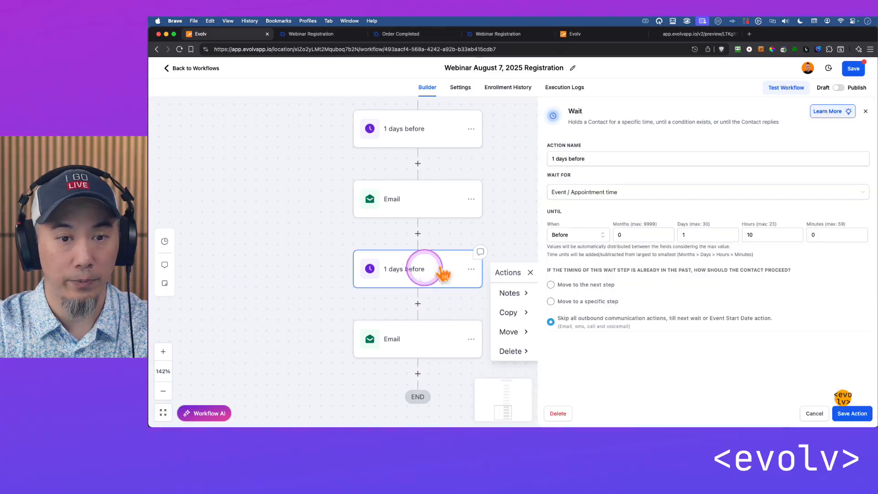
pyautogui.moveTo(585, 159); pyautogui.dragTo(538, 158)
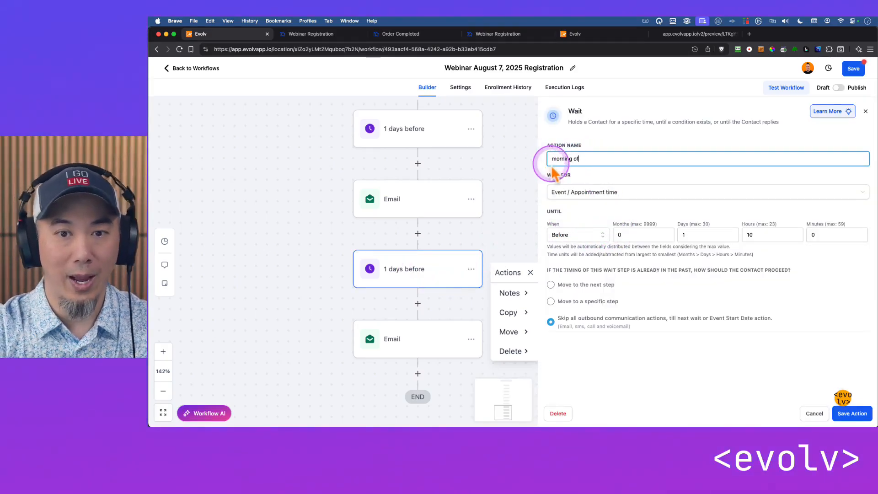
pyautogui.click(694, 233)
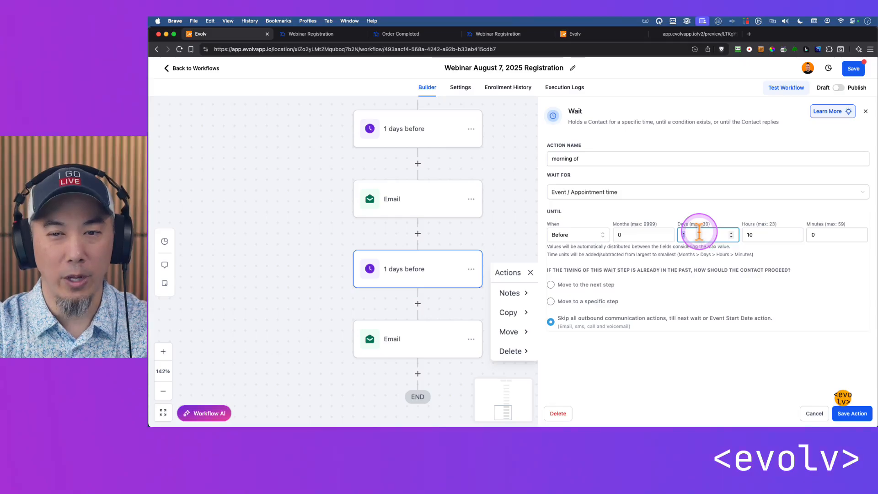
pyautogui.moveTo(698, 232); pyautogui.dragTo(690, 224)
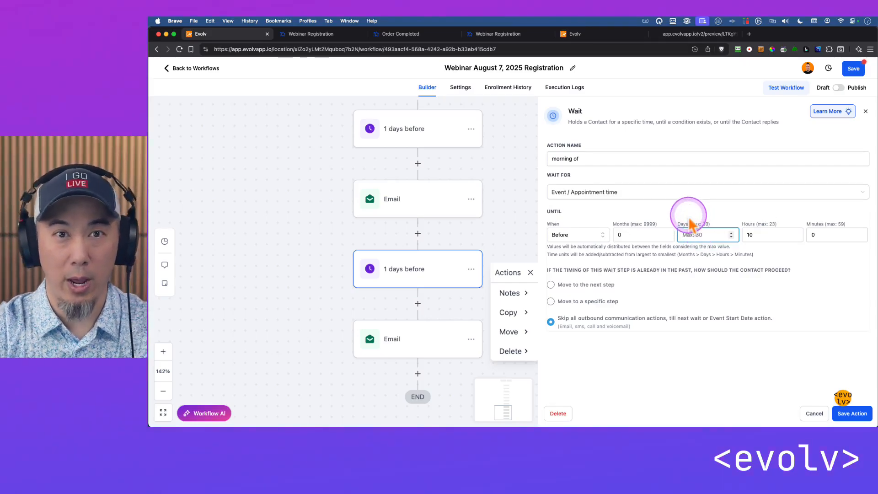
pyautogui.doubleClick(766, 233)
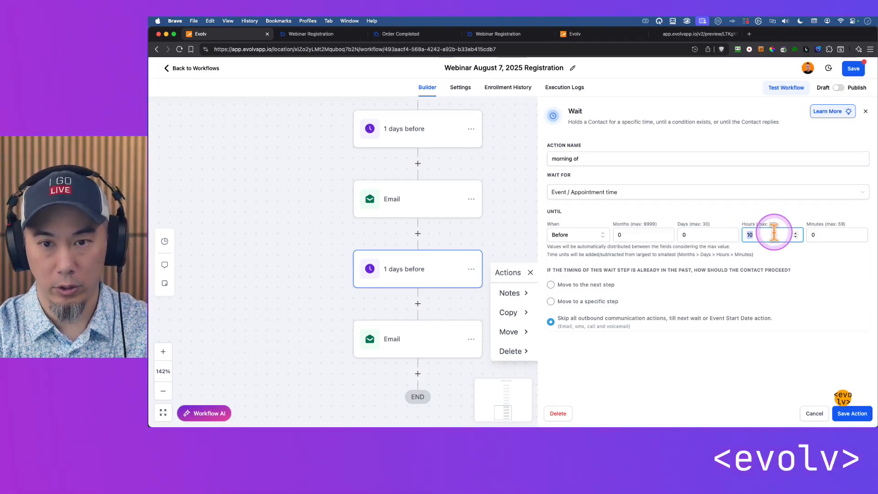
pyautogui.click(695, 375)
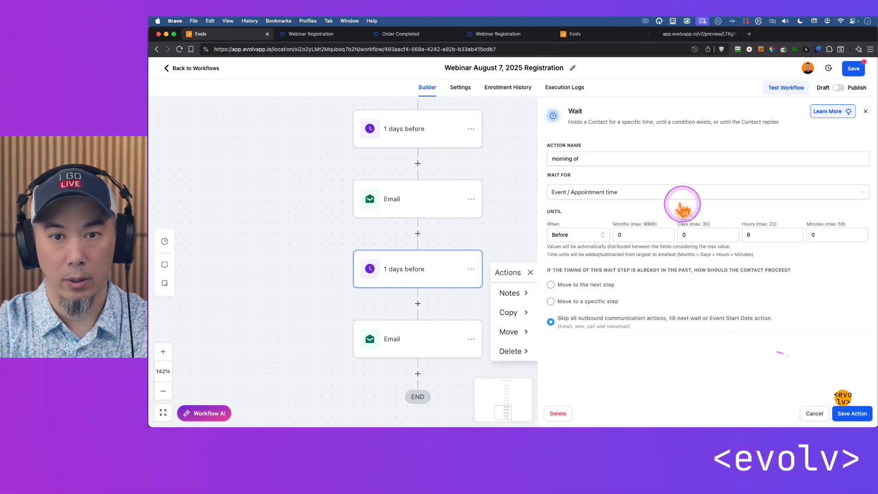
pyautogui.click(605, 162)
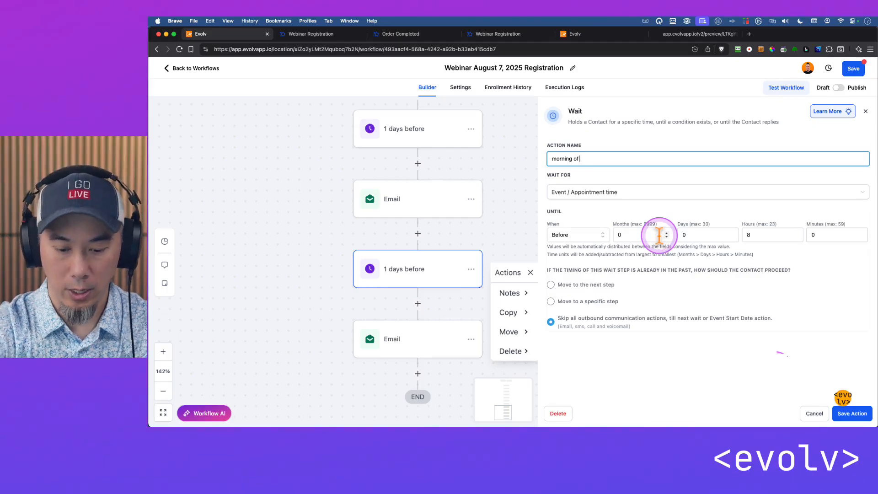
pyautogui.click(859, 413)
# Copy the "morning of 8am" wait and its following email to the end of the workflow
pyautogui.moveTo(619, 337); pyautogui.dragTo(616, 239)
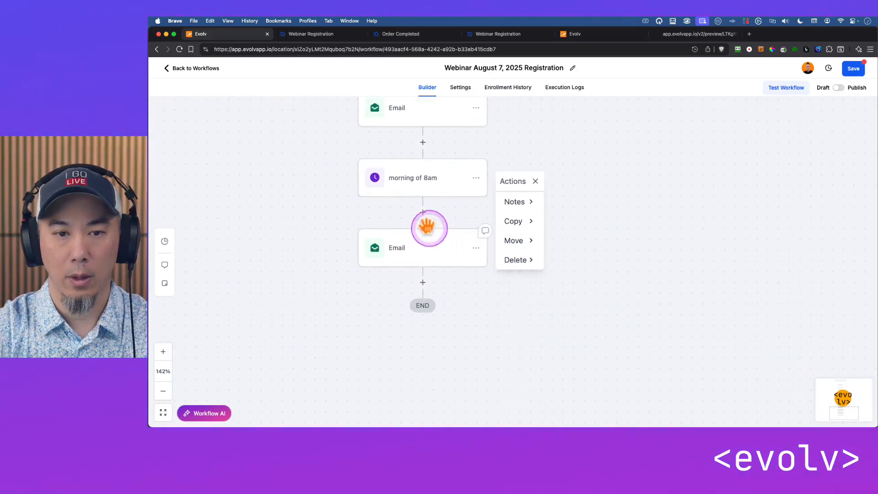
pyautogui.click(514, 221)
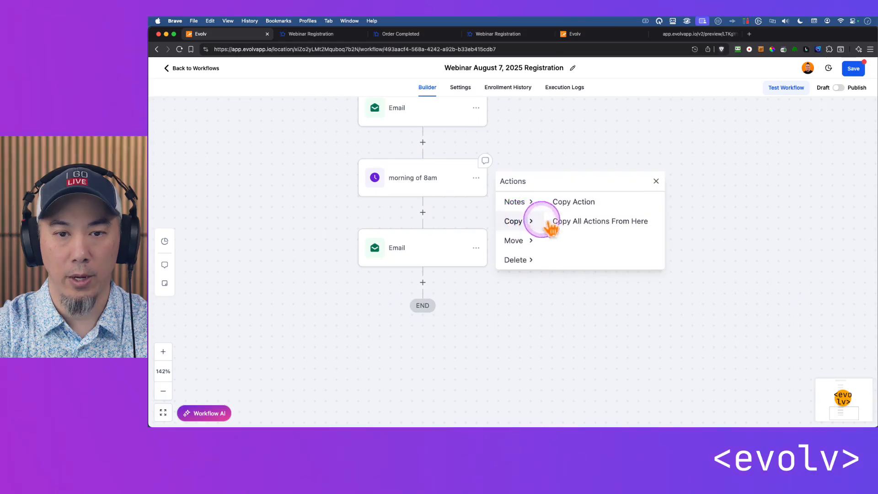
pyautogui.click(580, 223)
pyautogui.click(421, 281)
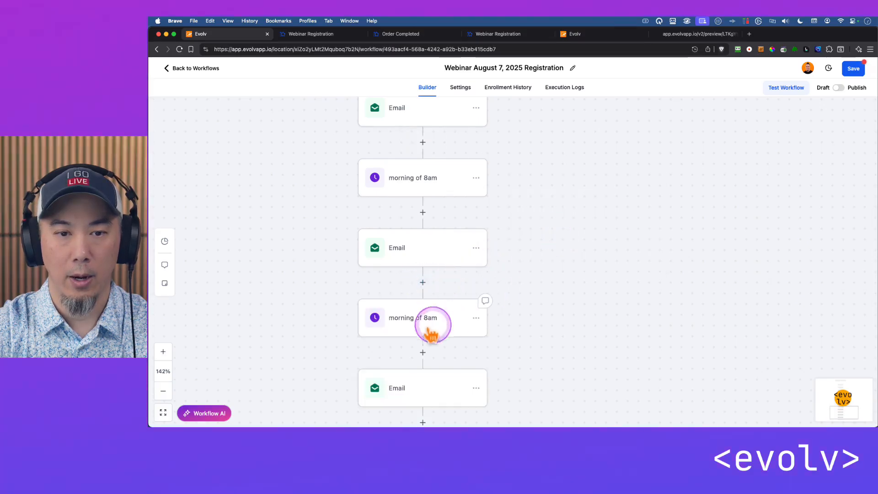
# Rename the copied "morning of 8am" wait "1 hour before", set its hours to 1, and save the action
pyautogui.click(452, 317)
pyautogui.moveTo(592, 159); pyautogui.dragTo(537, 159)
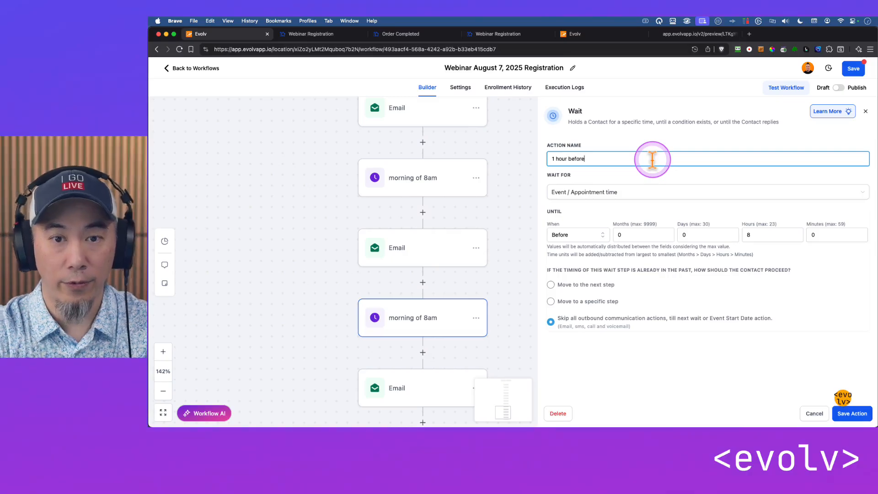
pyautogui.doubleClick(766, 234)
pyautogui.write('1')
pyautogui.click(848, 415)
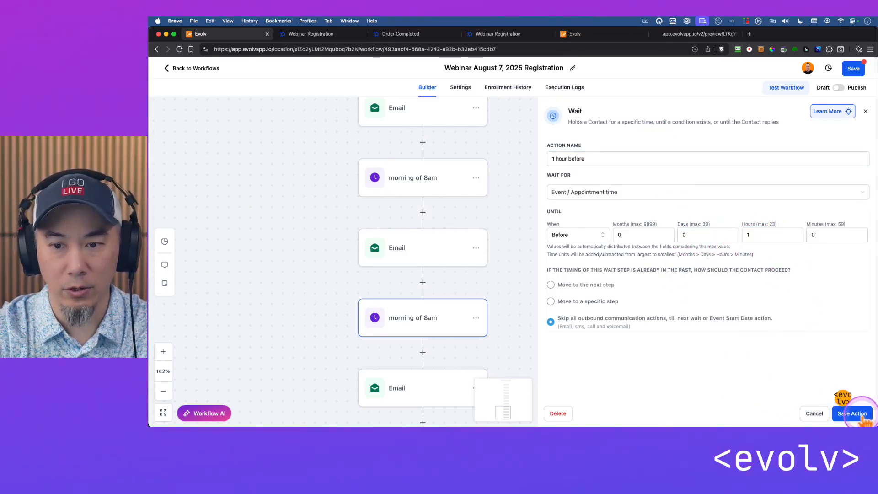
# Copy the "1 hour before" wait and its following email to the end of the workflow
pyautogui.moveTo(608, 347); pyautogui.dragTo(601, 241)
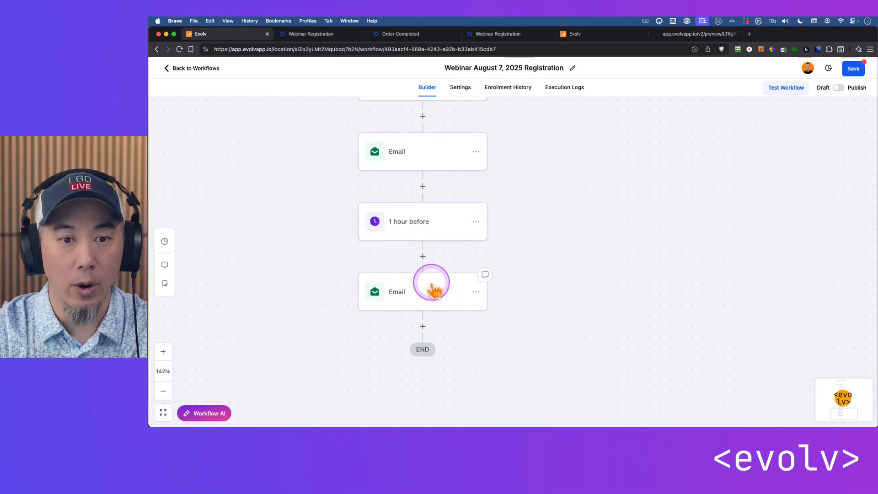
pyautogui.click(476, 221)
pyautogui.moveTo(521, 265)
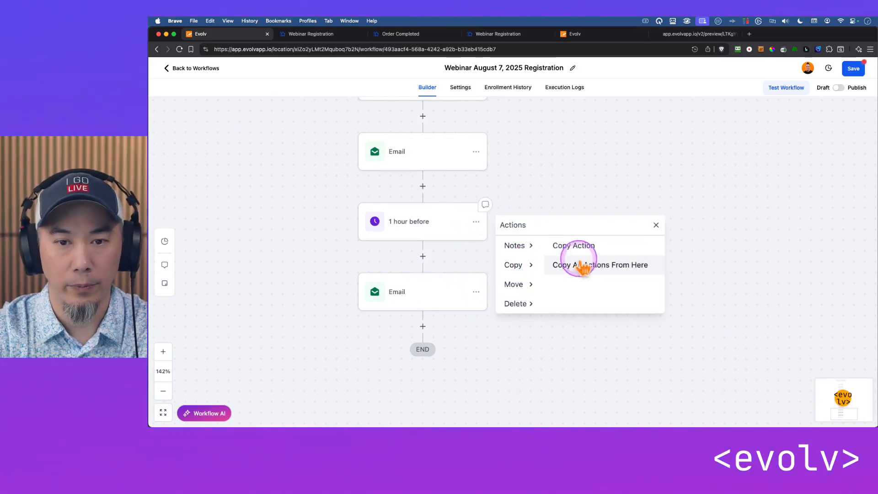
pyautogui.click(581, 267)
pyautogui.click(420, 325)
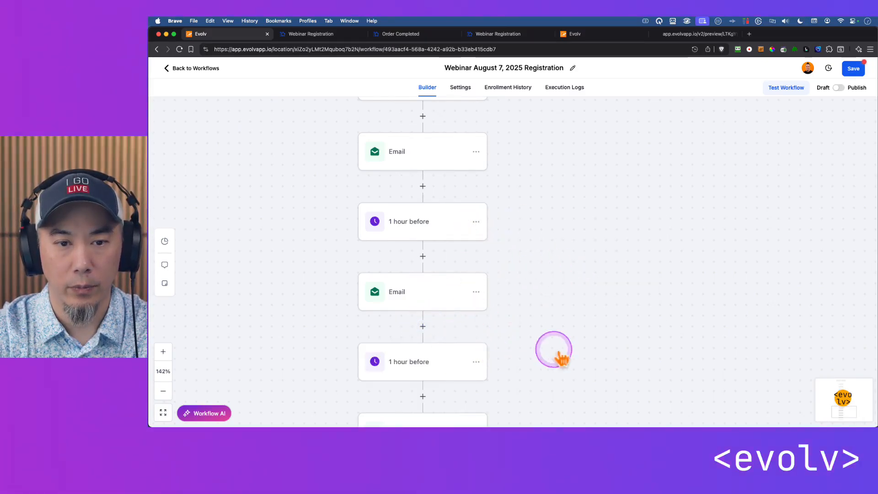
# Rename the last copied "1 hour before" wait "15 mins before", set it to 0 hours and 15 minutes before the event, and save it
pyautogui.moveTo(562, 359); pyautogui.dragTo(515, 223)
pyautogui.click(460, 226)
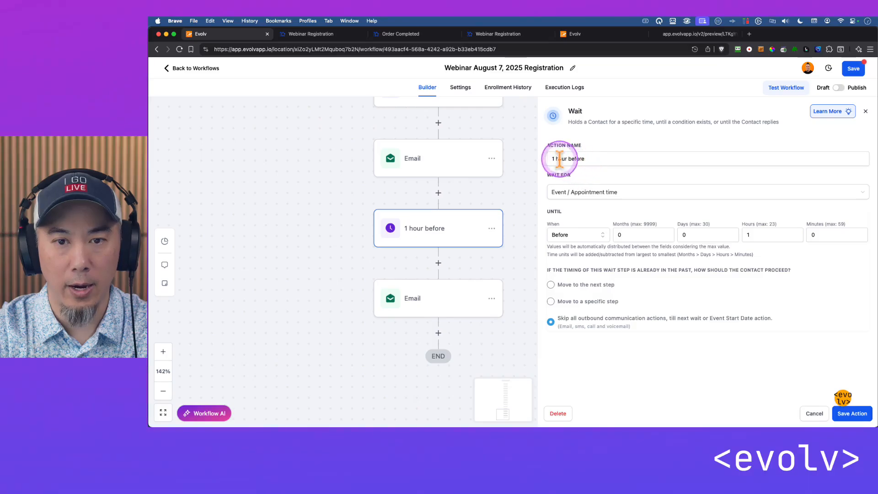
pyautogui.doubleClick(560, 159)
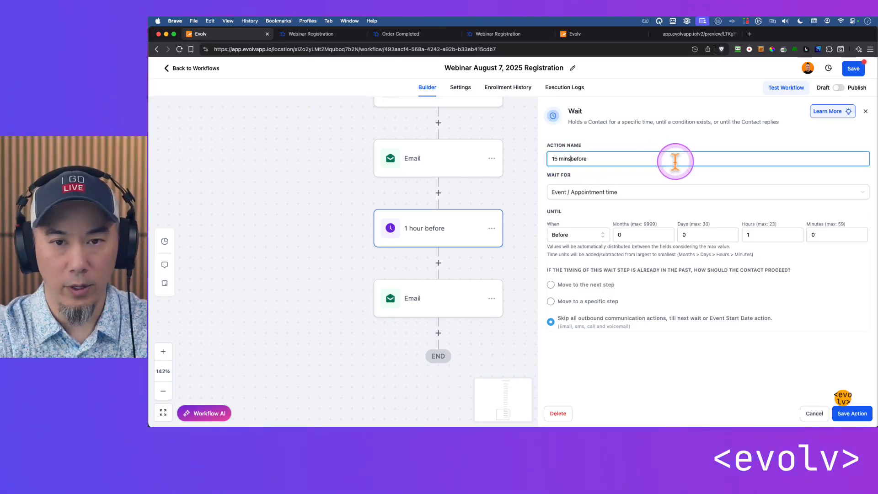
pyautogui.click(753, 234)
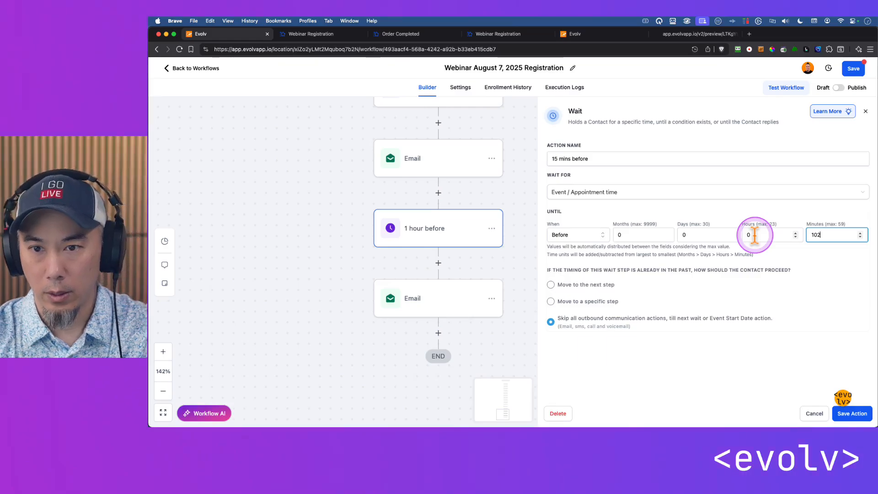
pyautogui.click(864, 414)
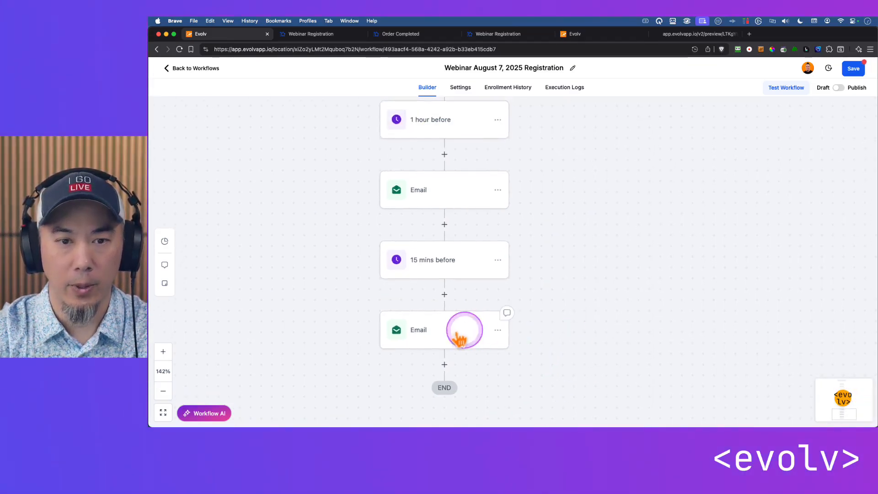
# Review the whole workflow from the form trigger and registration tag through every timed wait and reminder email to the end
pyautogui.scroll(-5, 594, 247)
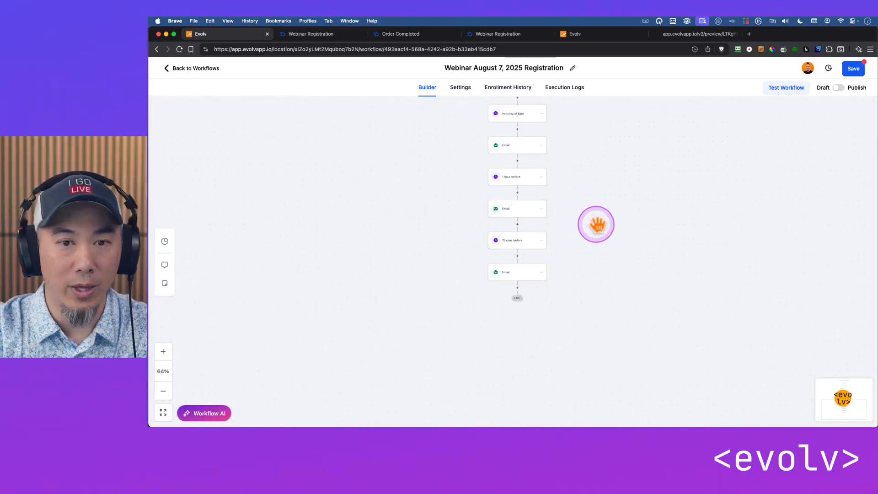
pyautogui.scroll(5, 587, 262)
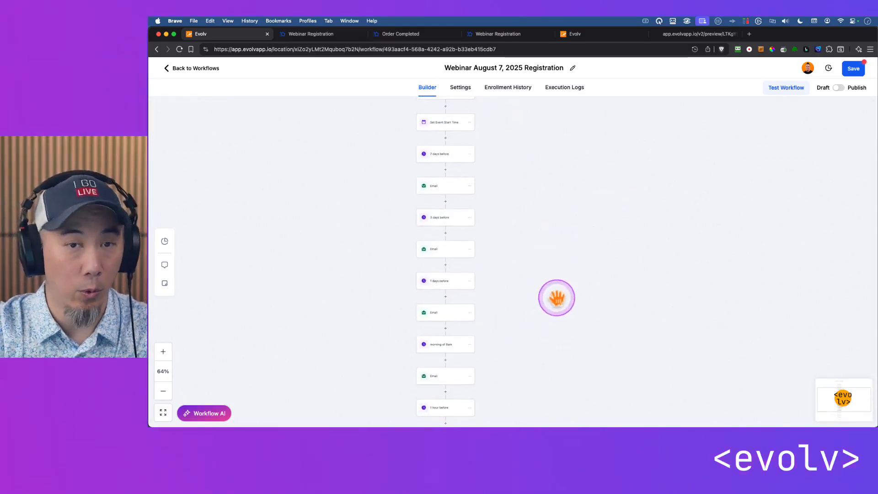
pyautogui.moveTo(554, 263); pyautogui.dragTo(570, 363)
pyautogui.scroll(5, 564, 236)
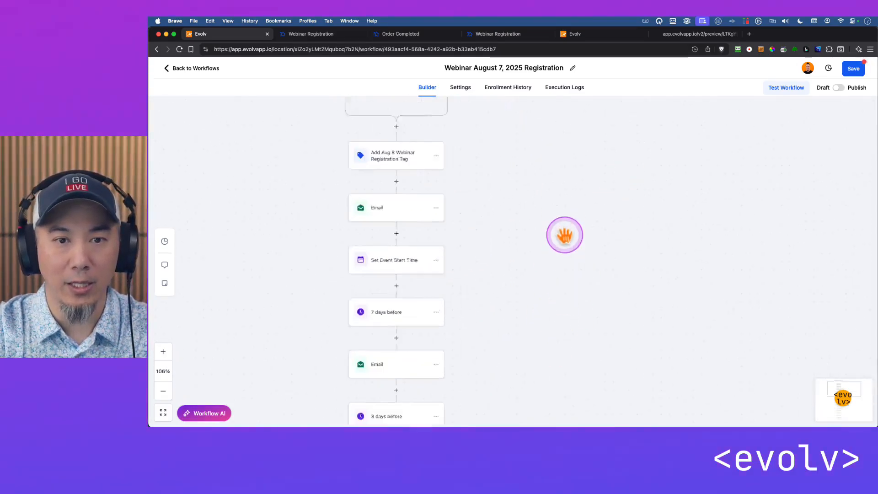
pyautogui.moveTo(530, 209); pyautogui.dragTo(656, 338)
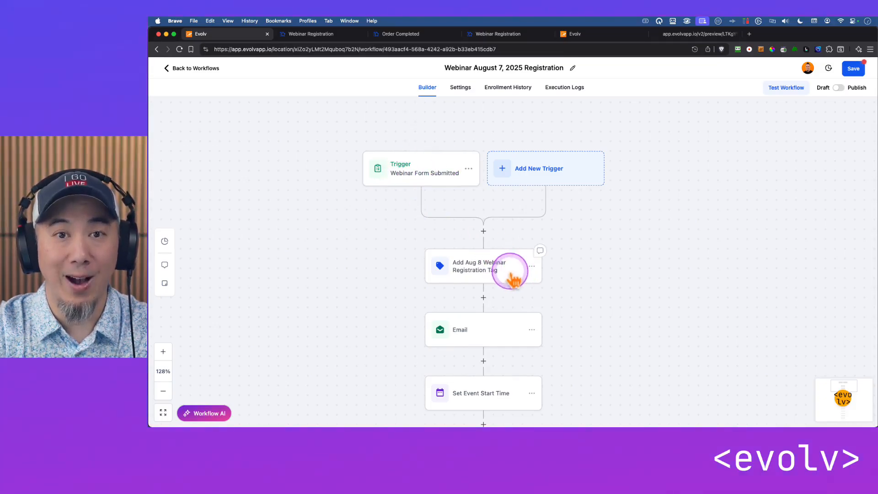
pyautogui.scroll(-3, 594, 294)
pyautogui.scroll(-2, 544, 288)
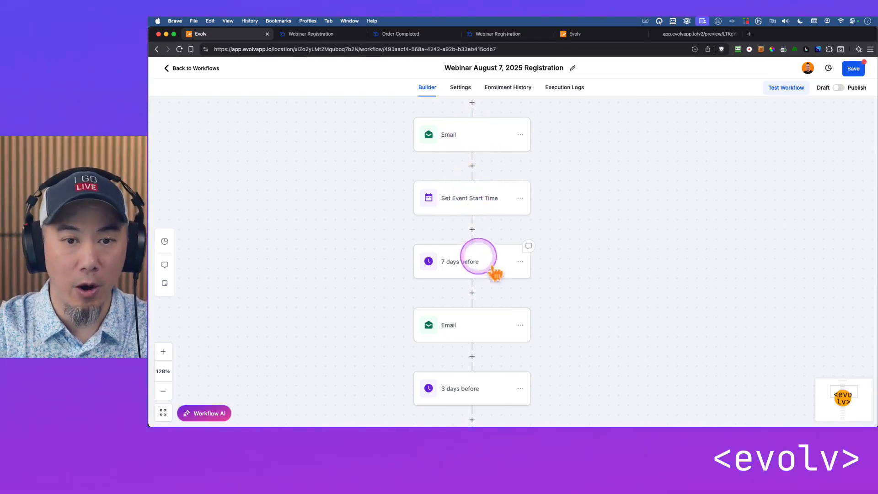
pyautogui.scroll(-2, 592, 261)
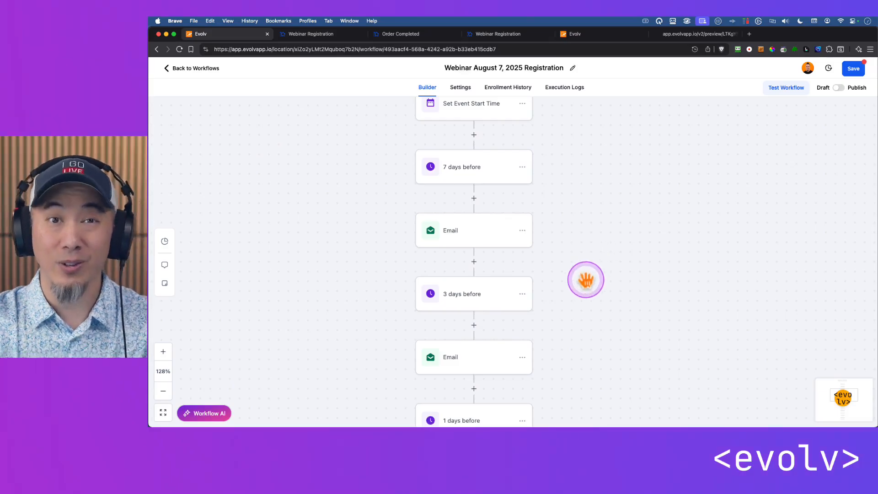
pyautogui.scroll(-1, 584, 287)
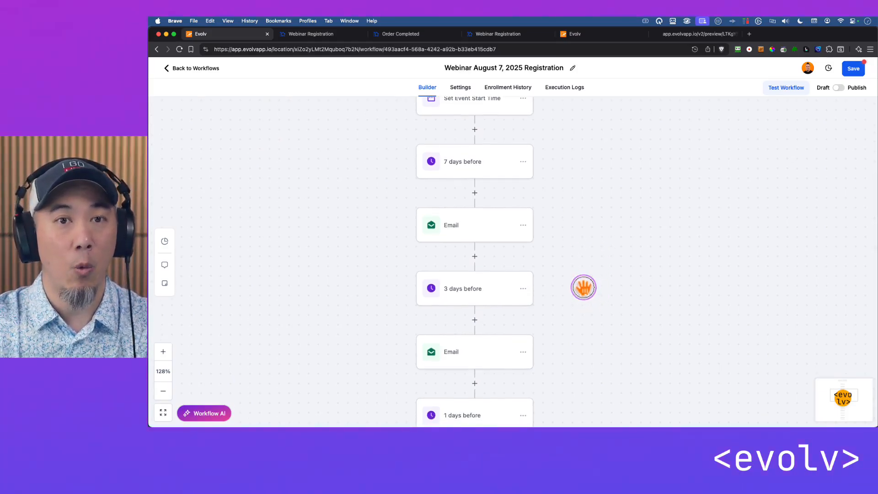
pyautogui.scroll(-5, 583, 288)
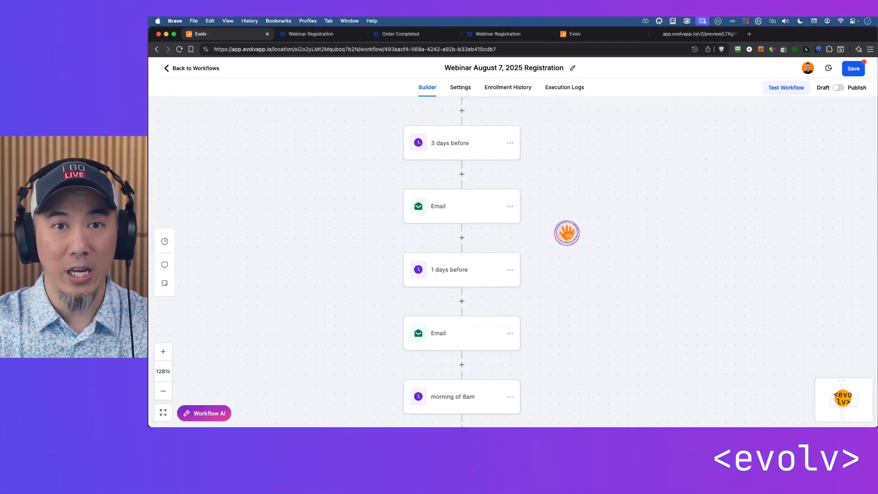
pyautogui.moveTo(574, 271); pyautogui.dragTo(577, 176)
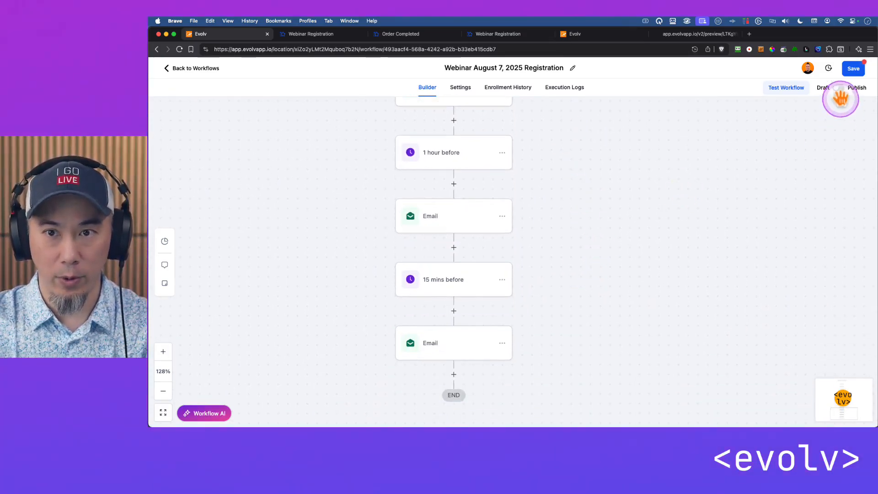
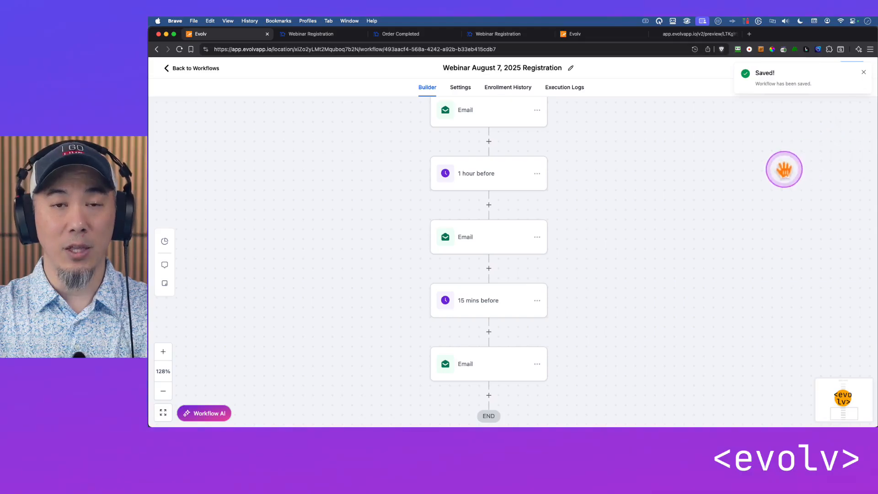
# Switch the webinar registration workflow from draft to published and save it
pyautogui.click(864, 73)
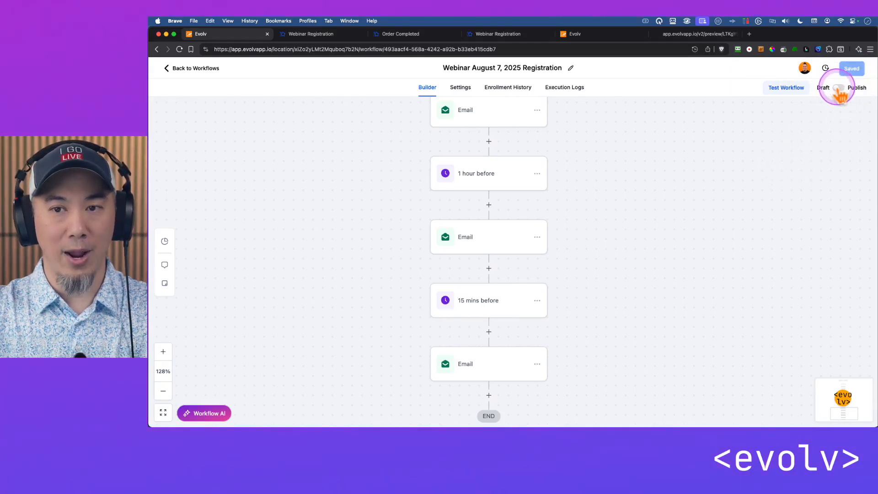
pyautogui.click(838, 88)
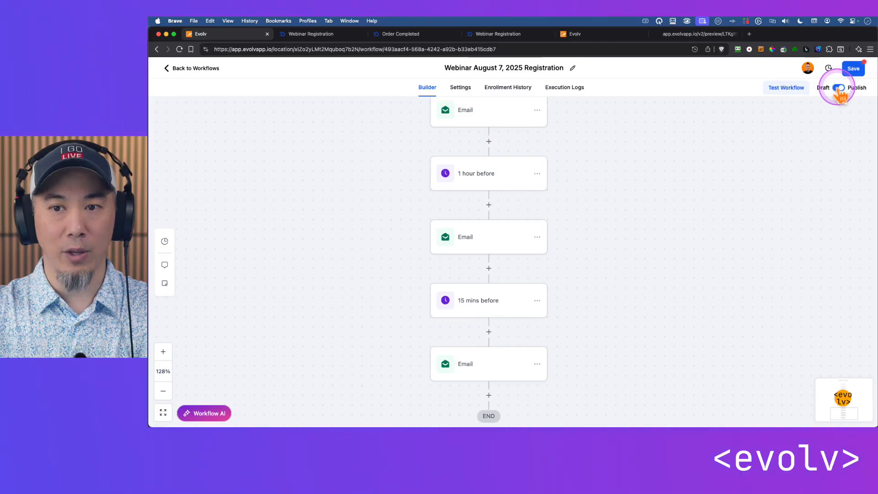
pyautogui.click(853, 68)
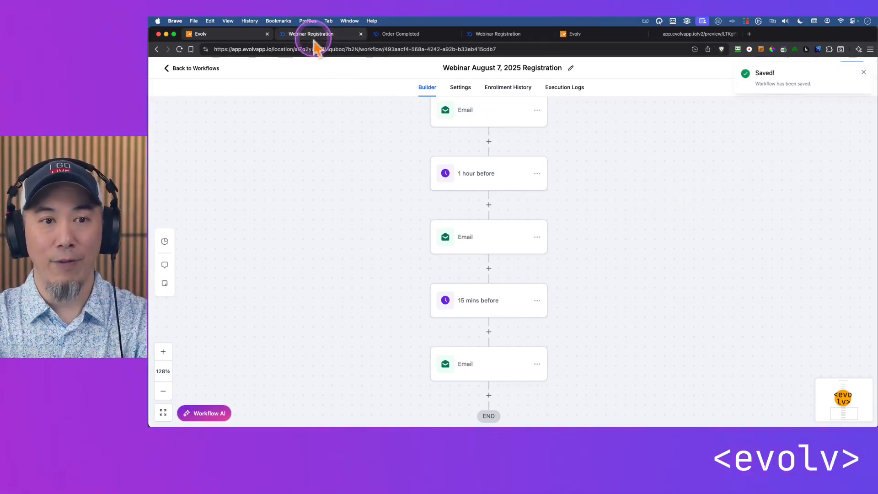
# Submit a test registration on the Webinar Registration preview page with first name, last name, email and marketing consent filled in
pyautogui.click(306, 34)
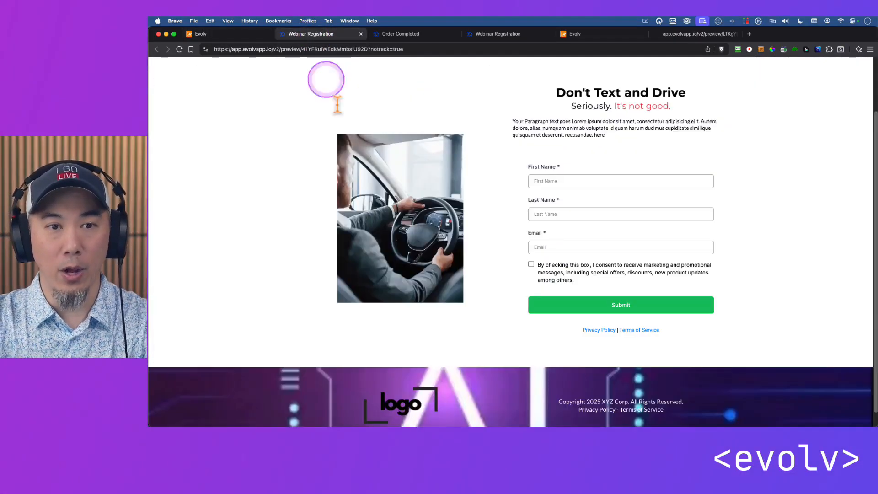
pyautogui.click(201, 34)
pyautogui.moveTo(614, 189); pyautogui.dragTo(653, 278)
pyautogui.moveTo(635, 164); pyautogui.dragTo(642, 206)
pyautogui.click(314, 33)
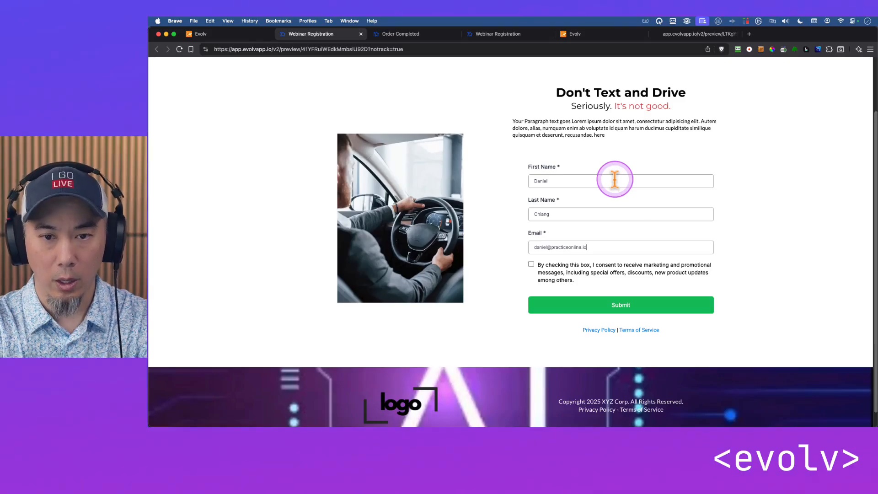
pyautogui.click(624, 310)
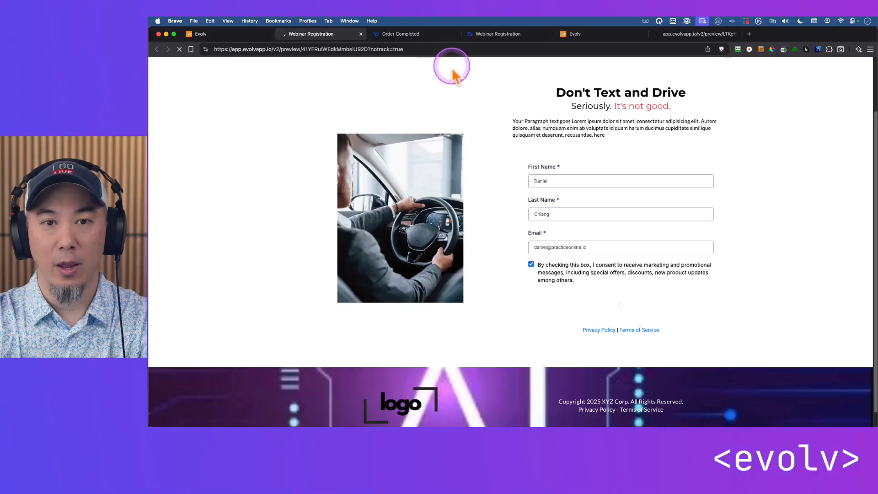
# Review the registration confirmation page with its ebook order form, and the Order Completed page
pyautogui.moveTo(503, 35); pyautogui.dragTo(432, 45)
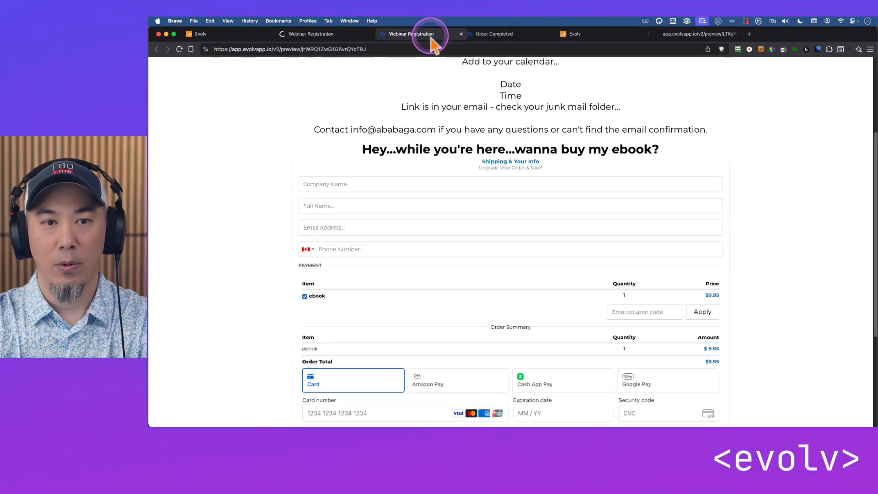
pyautogui.click(332, 34)
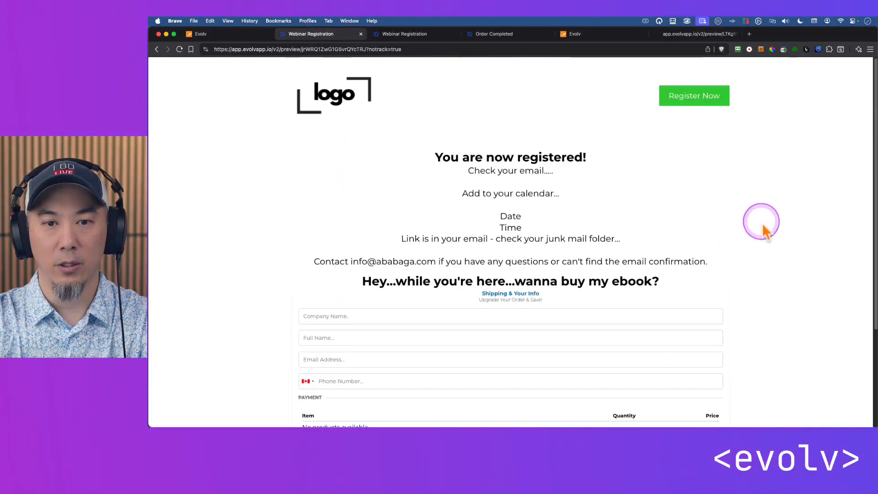
pyautogui.scroll(-5, 774, 249)
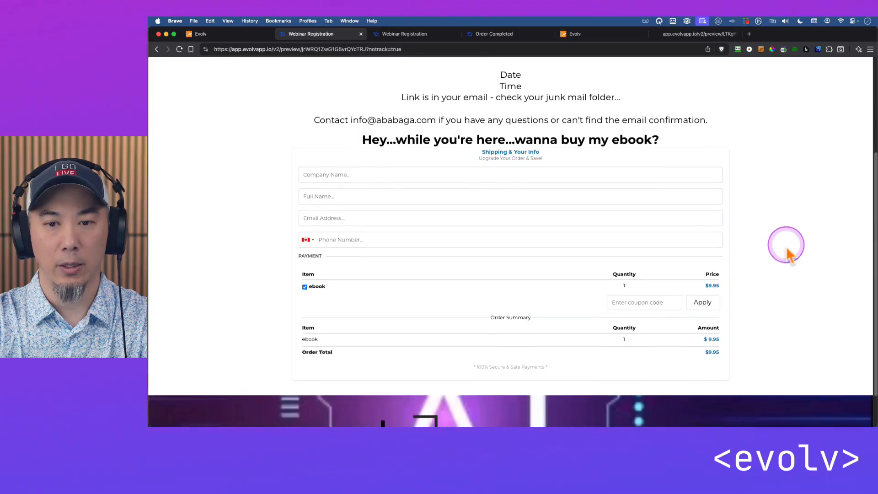
pyautogui.scroll(-1, 784, 245)
pyautogui.click(343, 154)
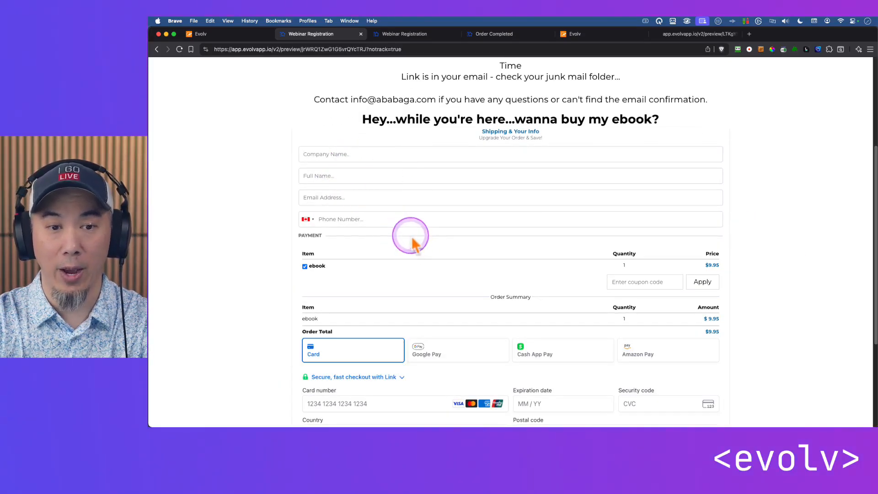
pyautogui.click(408, 35)
pyautogui.click(503, 33)
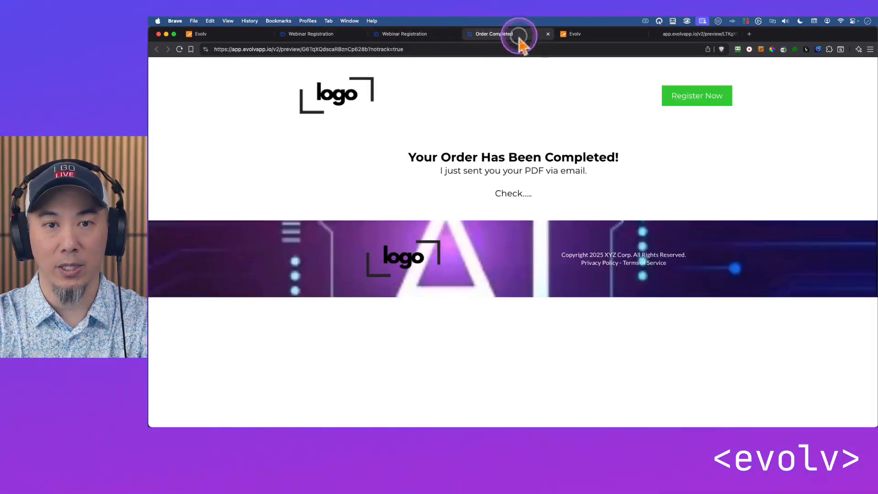
# Leave the workflow builder and open the test registrant's record from the contacts list
pyautogui.click(224, 35)
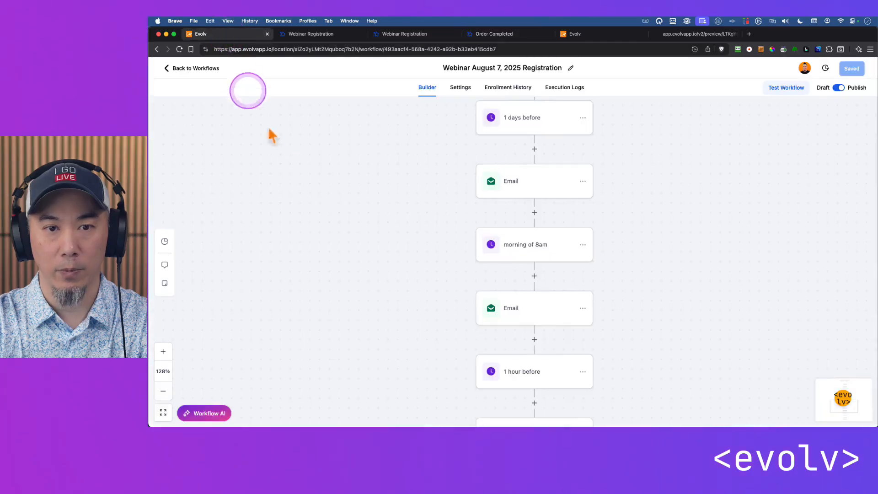
pyautogui.click(171, 69)
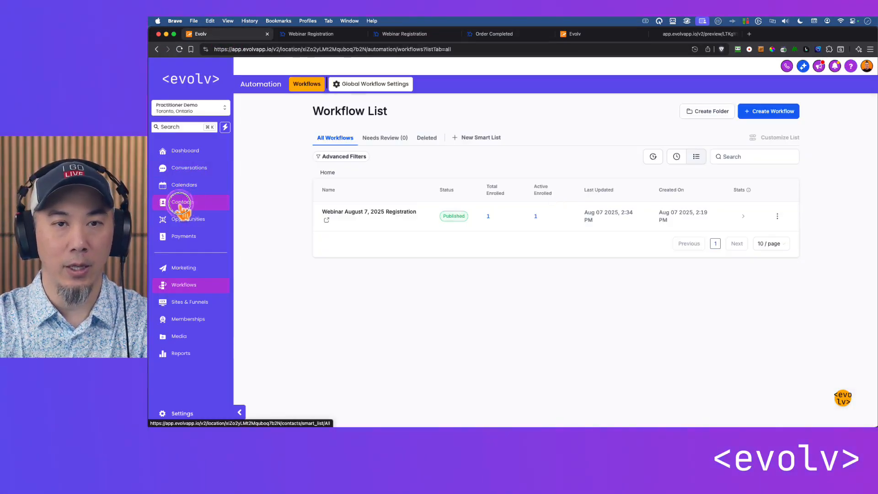
pyautogui.click(181, 205)
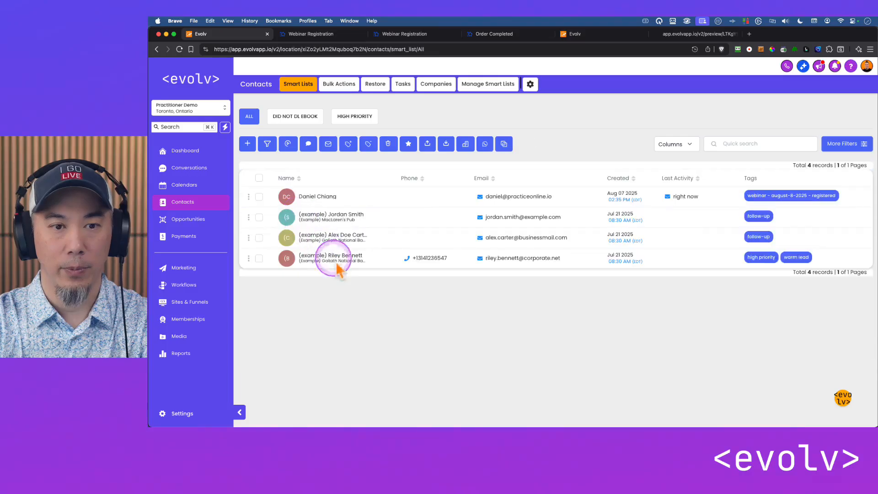
pyautogui.click(320, 197)
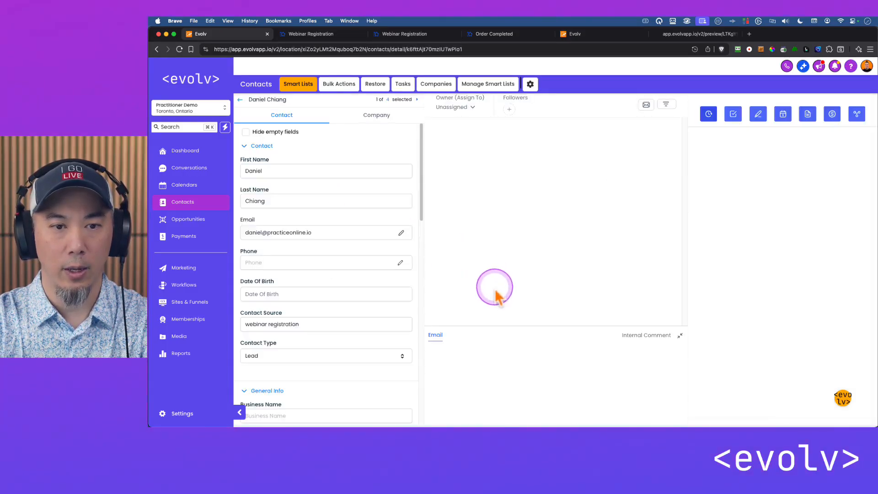
# Examine the registrant's contact source, activity, payments, tags and active automation in the contact record
pyautogui.scroll(-3, 363, 298)
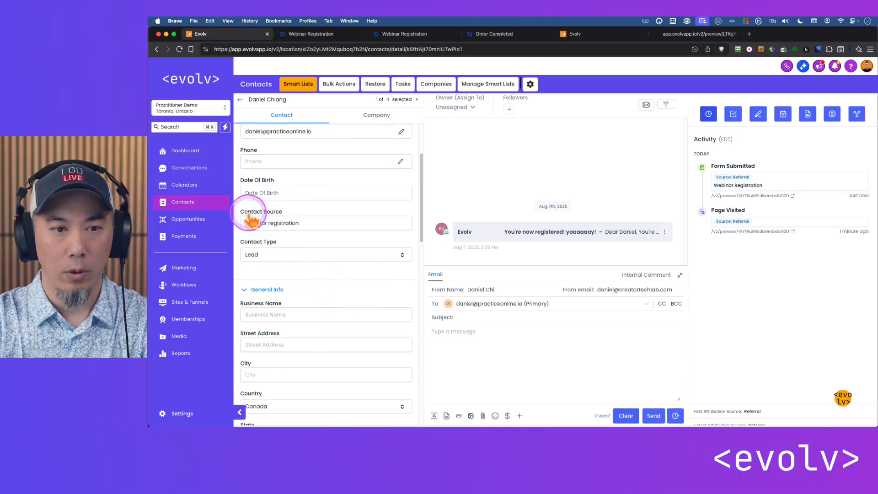
pyautogui.click(318, 225)
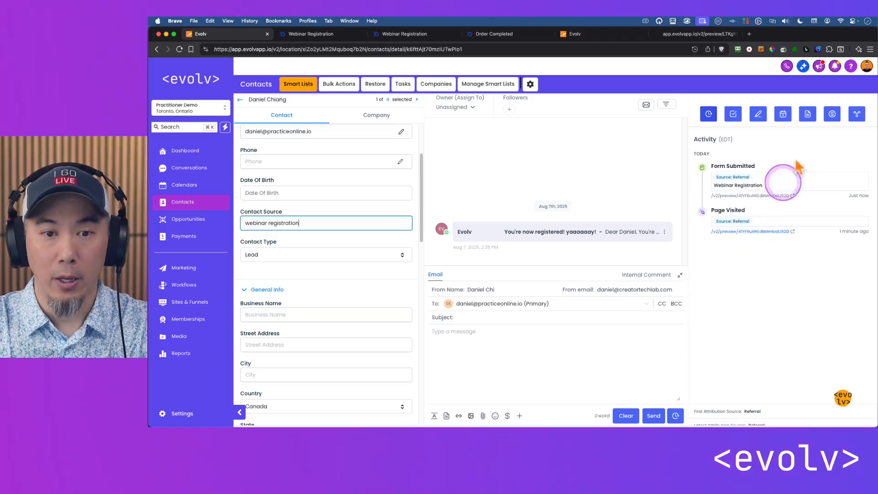
pyautogui.click(831, 114)
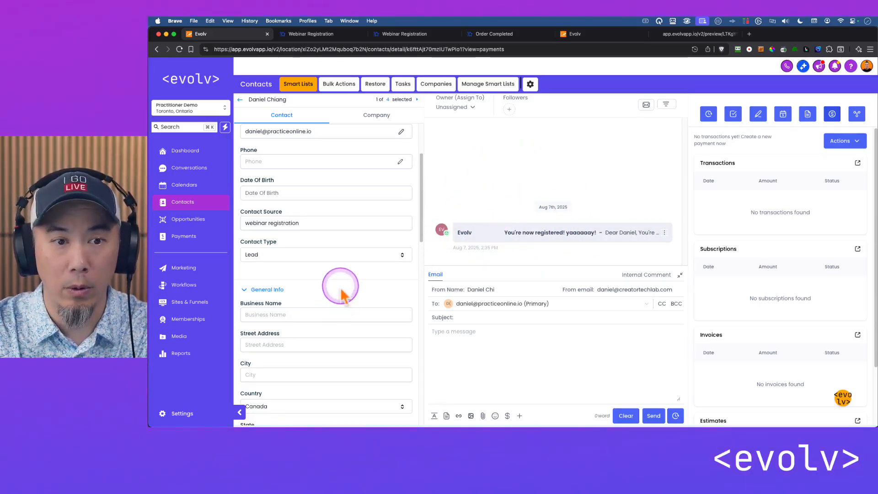
pyautogui.scroll(-10, 340, 292)
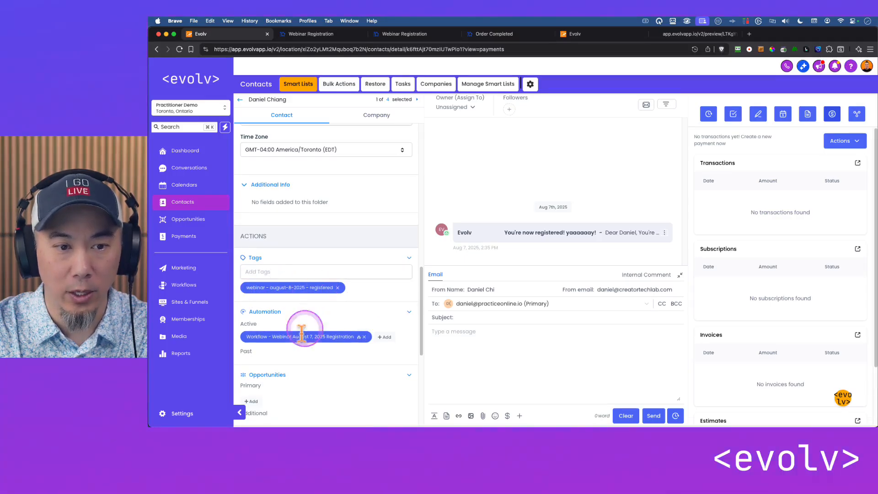
pyautogui.moveTo(256, 337); pyautogui.dragTo(285, 344)
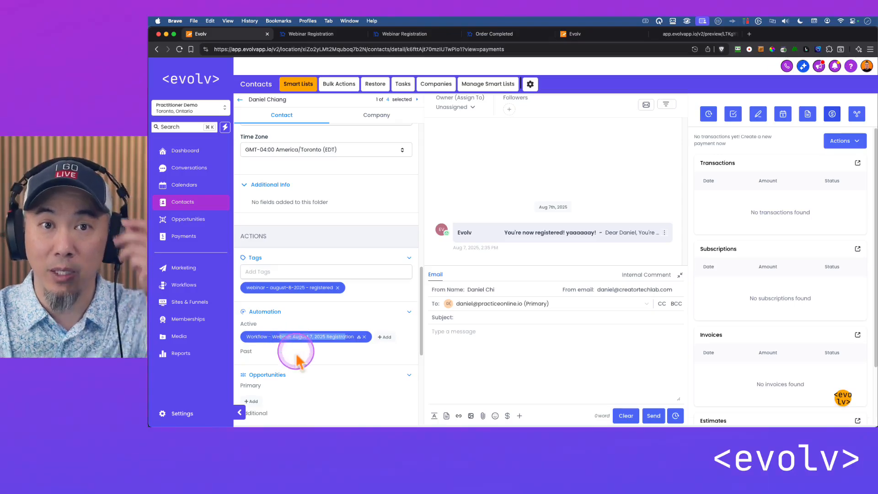
# Expand and read the "You're now registered! yaaaaaay!" email in the registrant's conversation
pyautogui.click(471, 237)
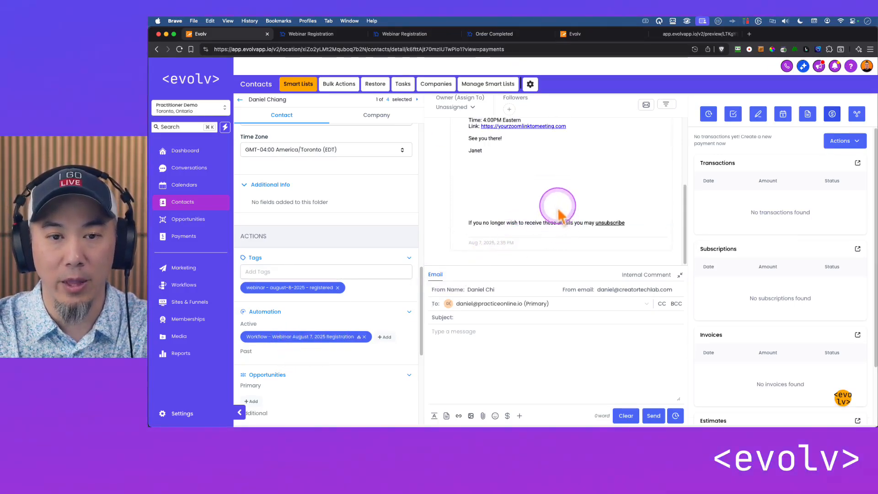
pyautogui.moveTo(499, 235); pyautogui.dragTo(471, 176)
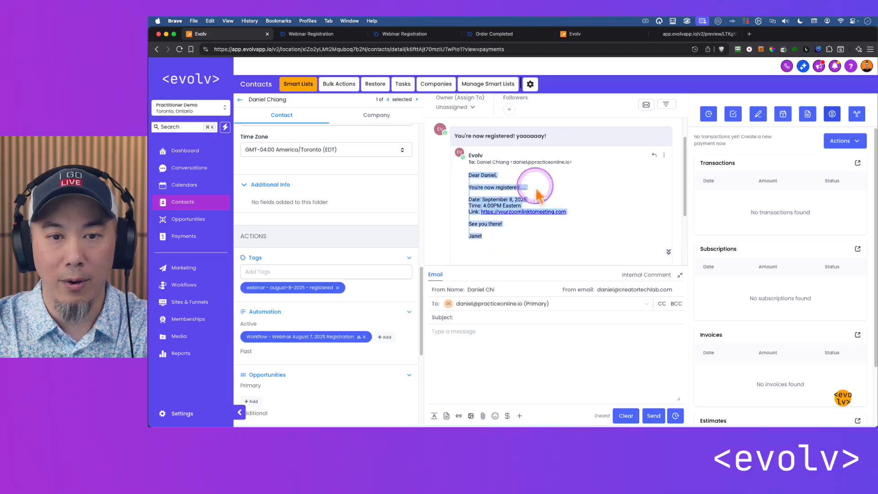
pyautogui.click(535, 195)
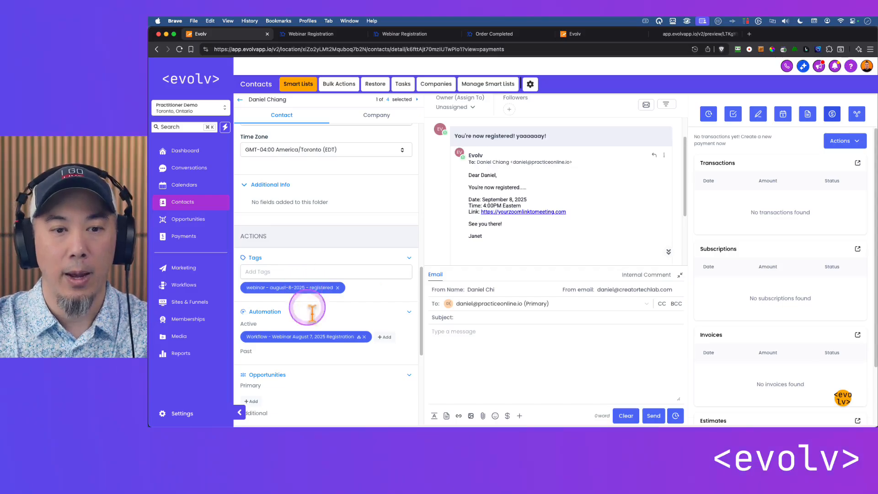
pyautogui.scroll(8, 348, 224)
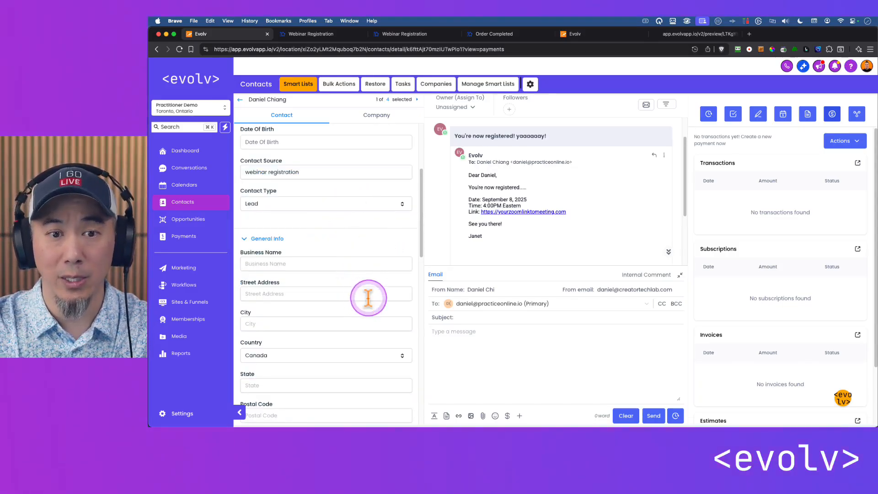
# Create a new workflow from scratch and name it "ebook ordered"
pyautogui.click(183, 286)
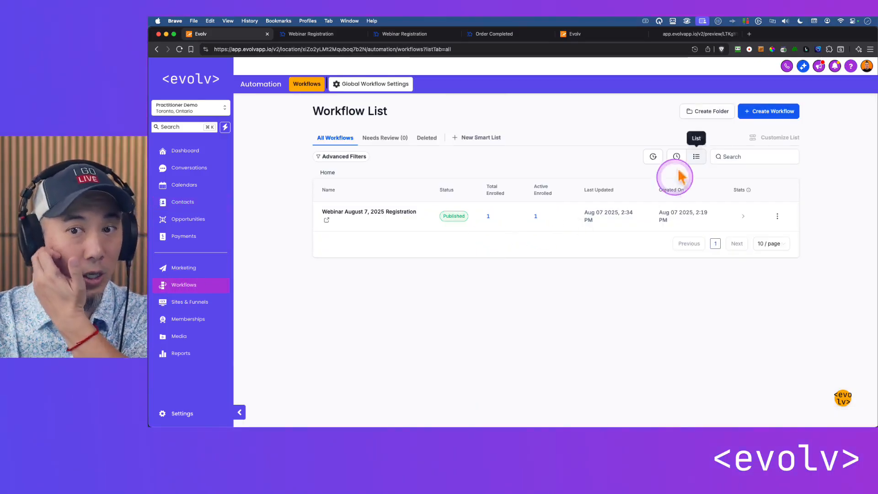
pyautogui.click(764, 111)
pyautogui.click(772, 130)
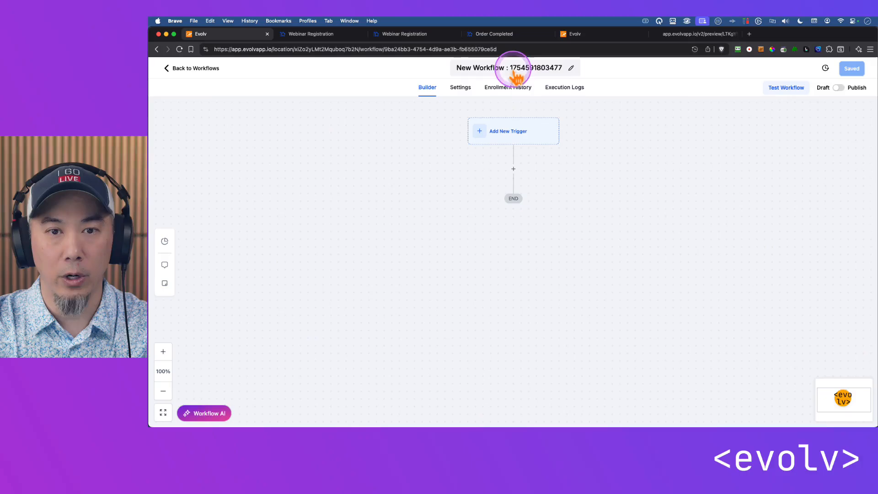
pyautogui.click(516, 73)
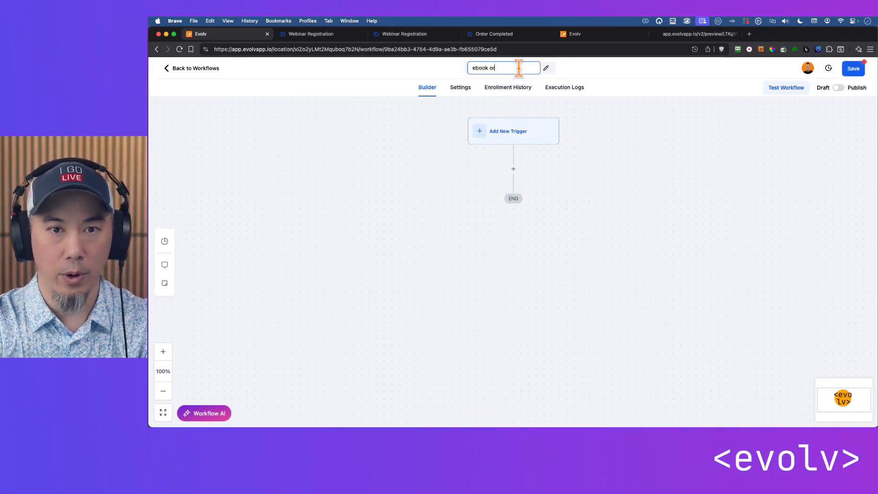
pyautogui.press('Return')
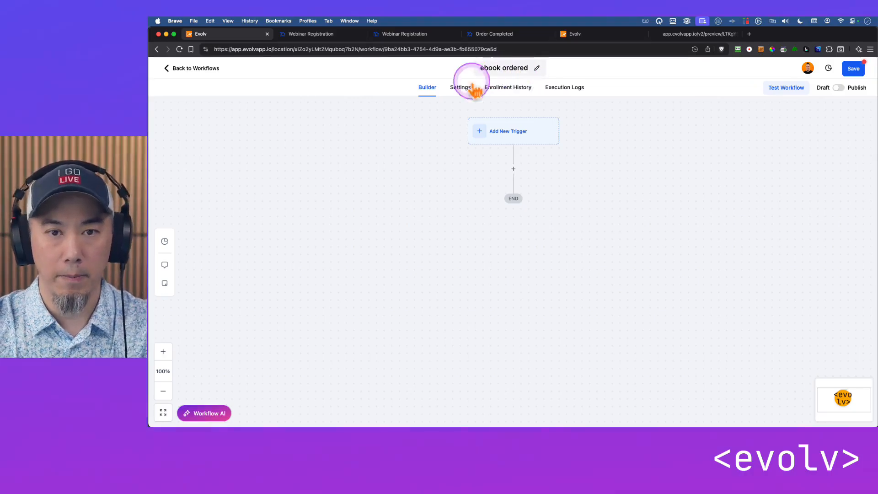
# Search the workflow triggers for "order" and choose Order Submitted as the new trigger
pyautogui.click(507, 132)
pyautogui.click(734, 151)
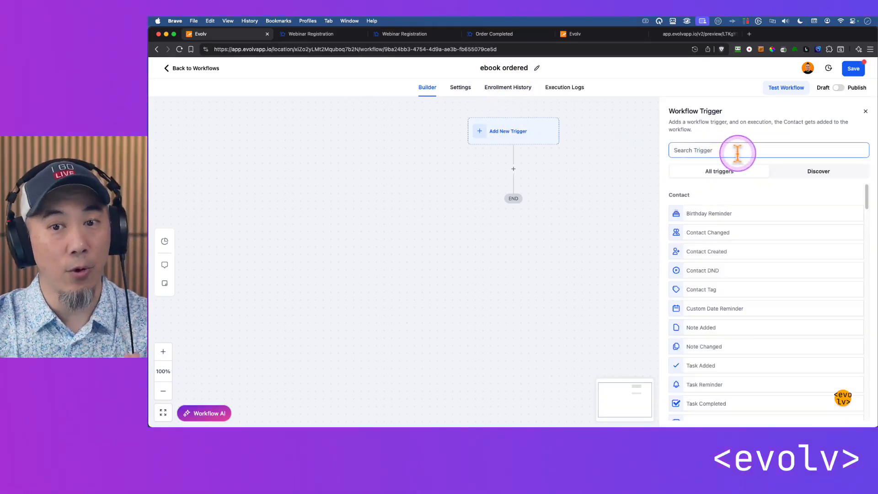
pyautogui.write('order')
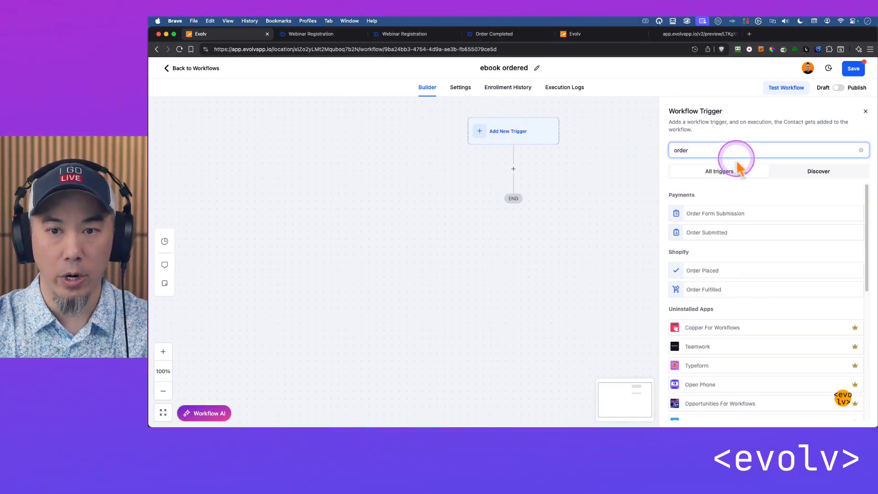
pyautogui.click(714, 233)
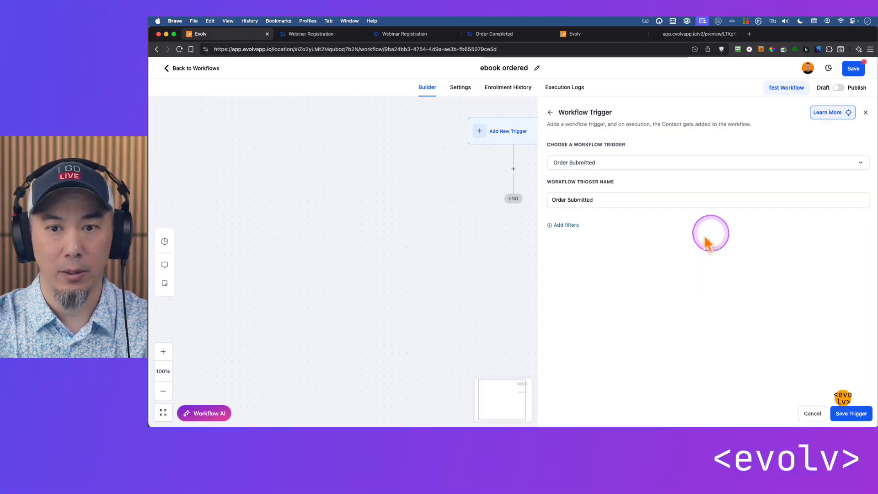
# Filter the Order Submitted trigger to Global Product is ebook and save the trigger
pyautogui.click(575, 225)
pyautogui.click(613, 235)
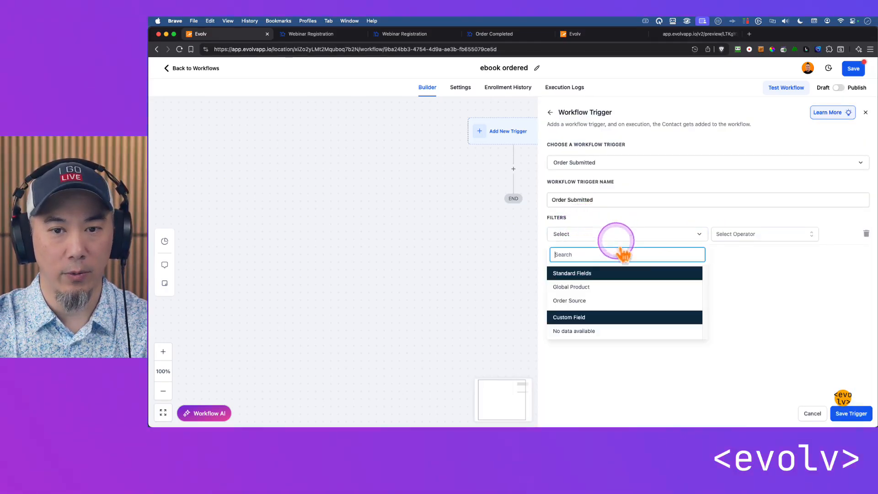
pyautogui.click(624, 288)
pyautogui.click(731, 234)
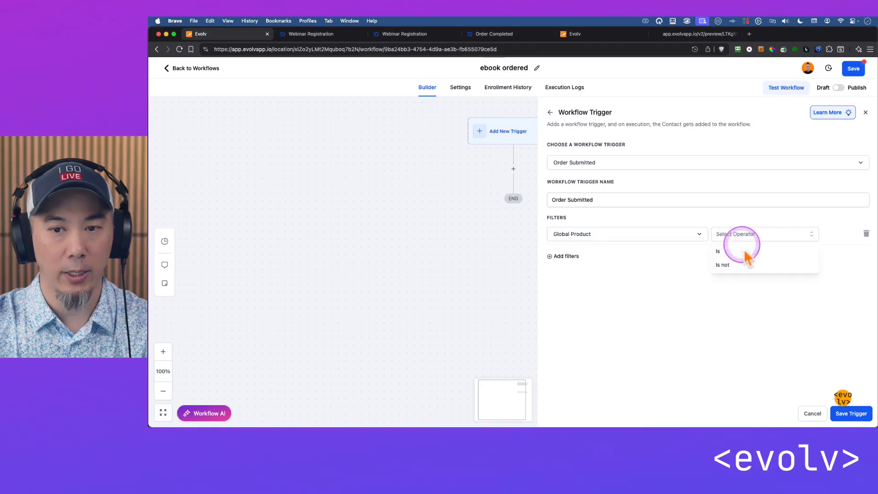
pyautogui.click(748, 251)
pyautogui.click(803, 232)
pyautogui.click(770, 271)
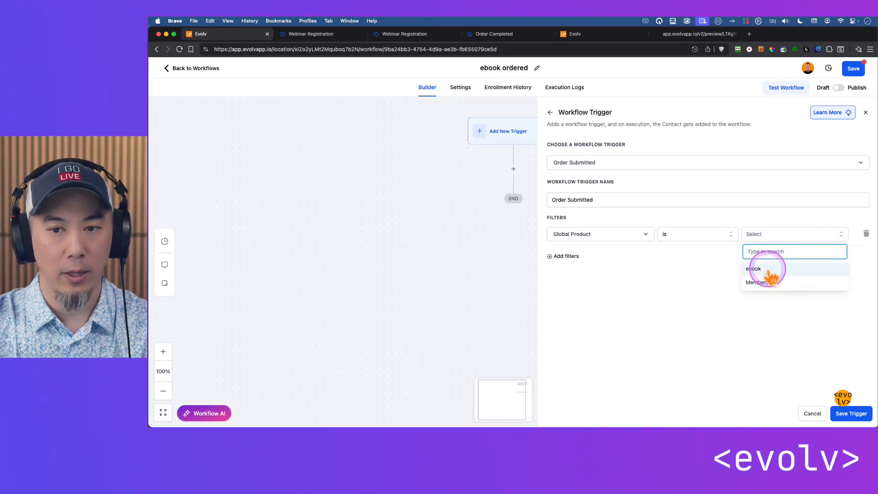
pyautogui.click(851, 413)
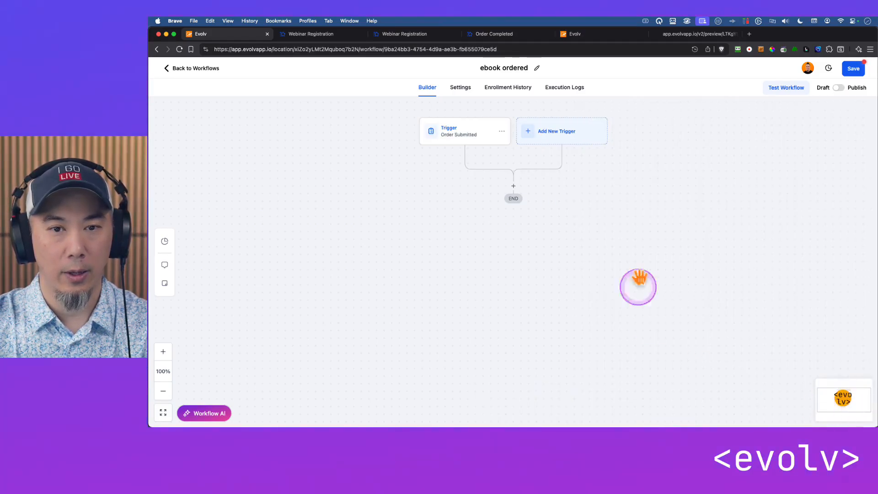
# Search the workflow actions for "tag" and choose Add Contact Tag as the first action after the Order Submitted trigger
pyautogui.click(514, 185)
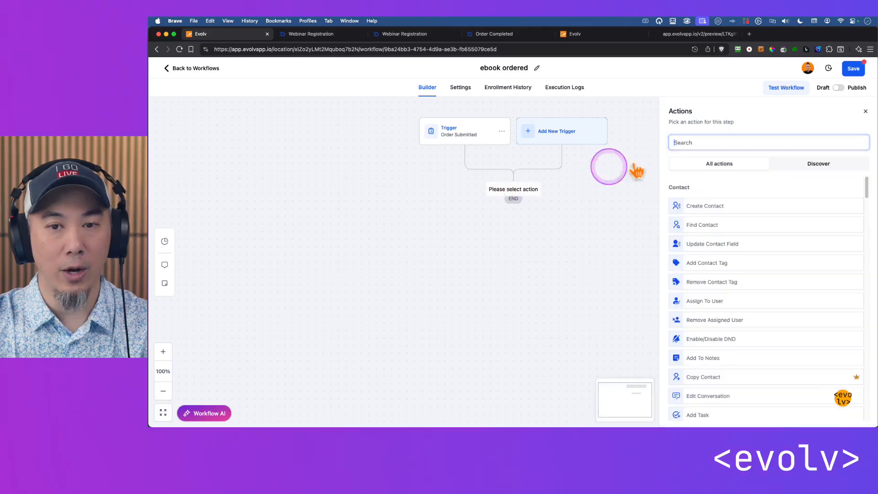
pyautogui.click(693, 141)
pyautogui.write('tag')
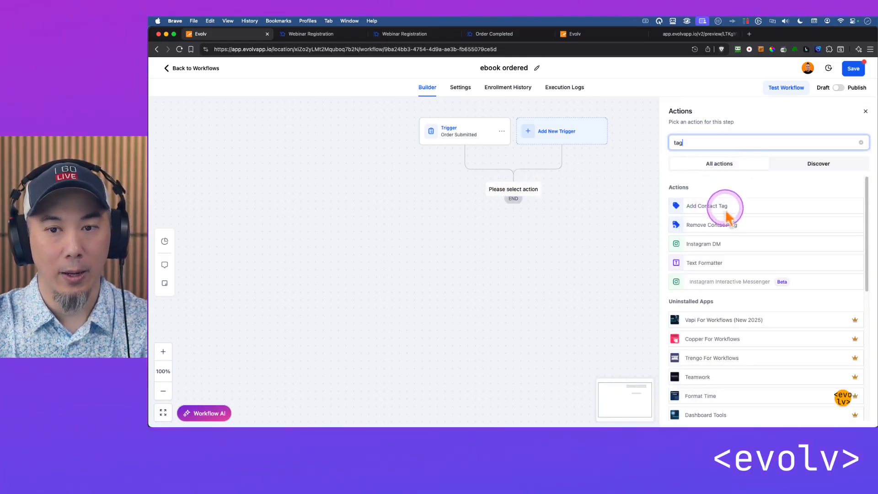
pyautogui.click(724, 204)
# Create the new tag "ebook - ordered" for the Add Contact Tag action and save the action
pyautogui.click(716, 192)
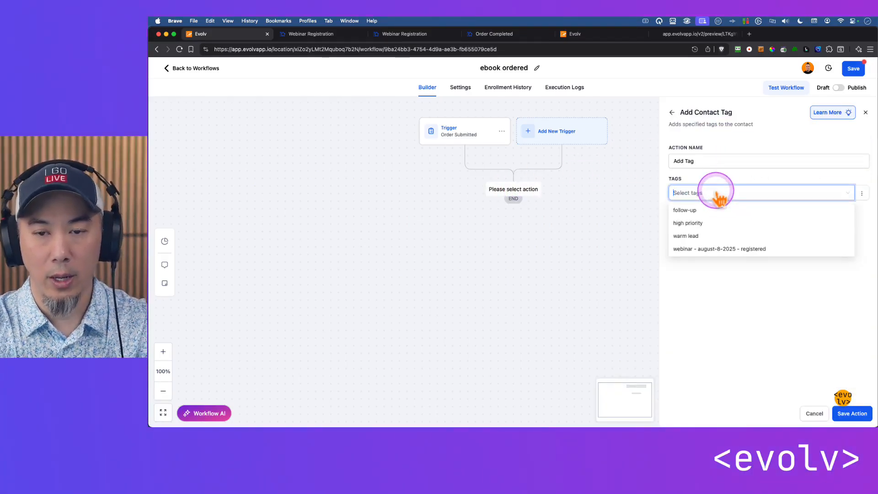
pyautogui.write('ebook - ored')
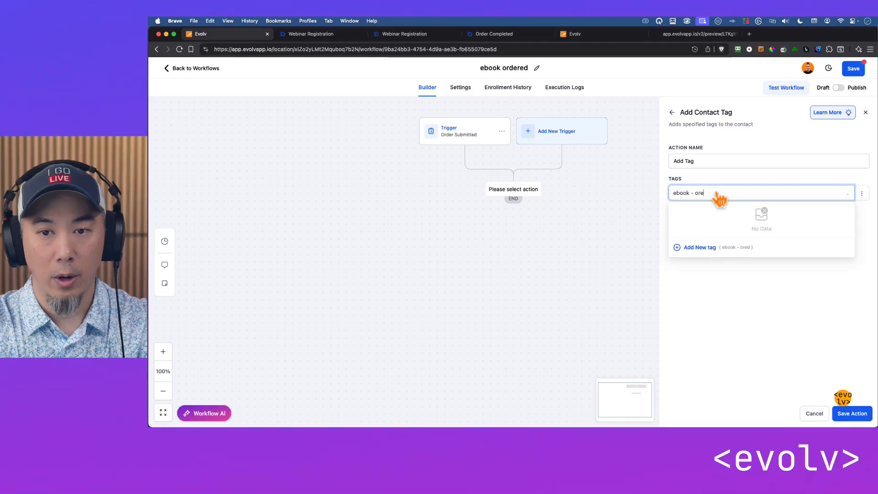
pyautogui.click(713, 247)
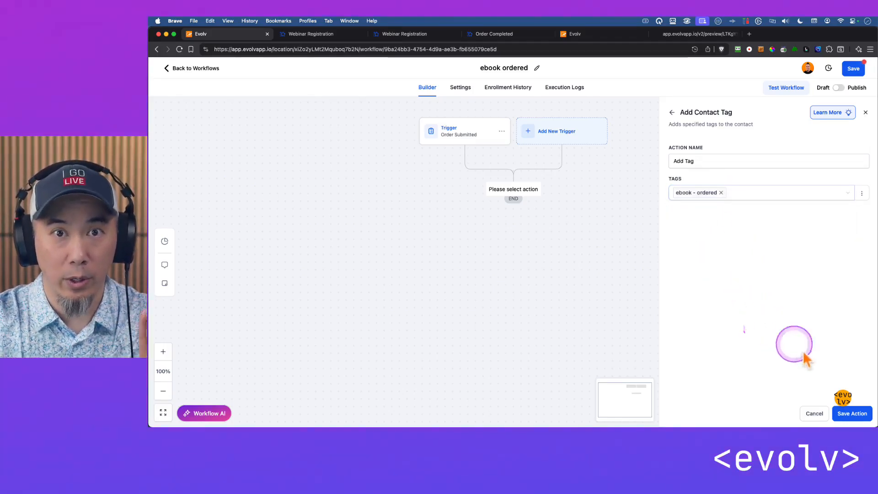
pyautogui.click(855, 415)
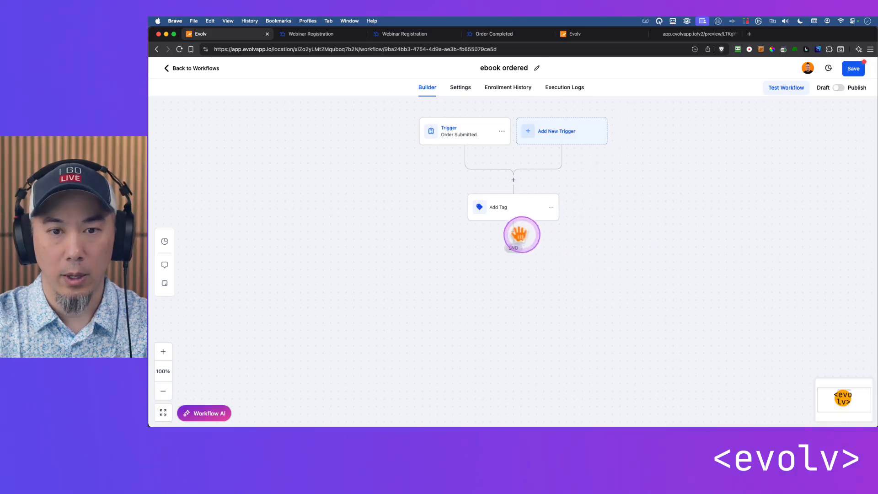
pyautogui.click(514, 231)
pyautogui.click(719, 169)
pyautogui.click(712, 143)
pyautogui.write('email')
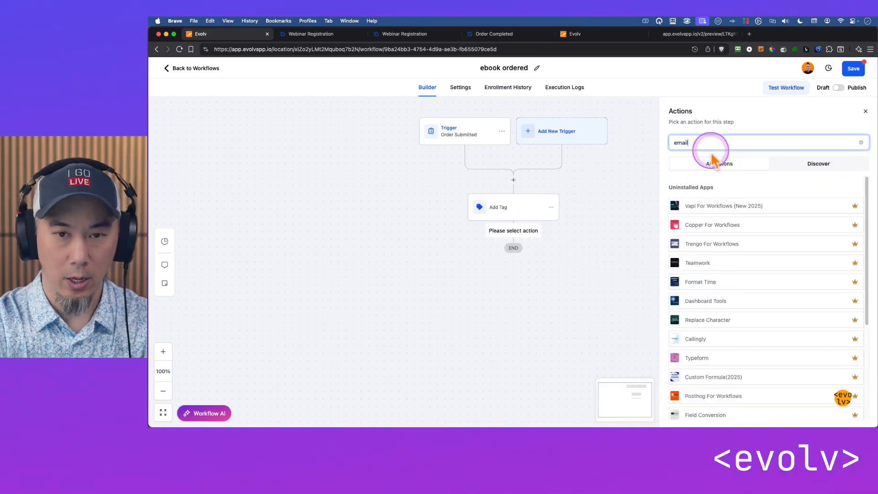
pyautogui.click(715, 207)
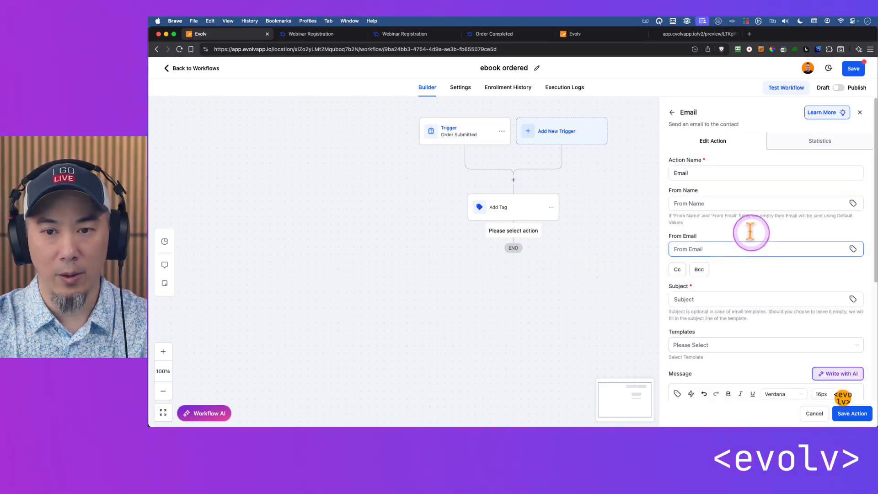
pyautogui.click(742, 247)
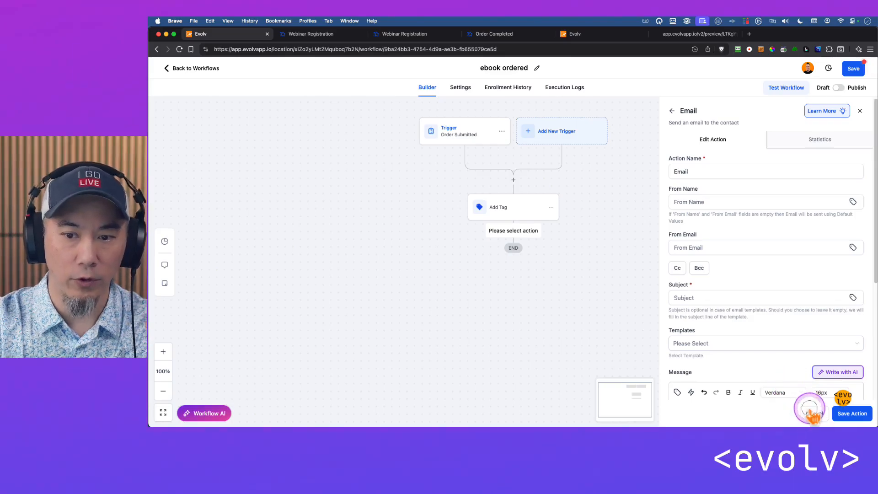
pyautogui.click(814, 414)
# Switch the "ebook ordered" workflow from draft to published and save it
pyautogui.moveTo(624, 264); pyautogui.dragTo(613, 219)
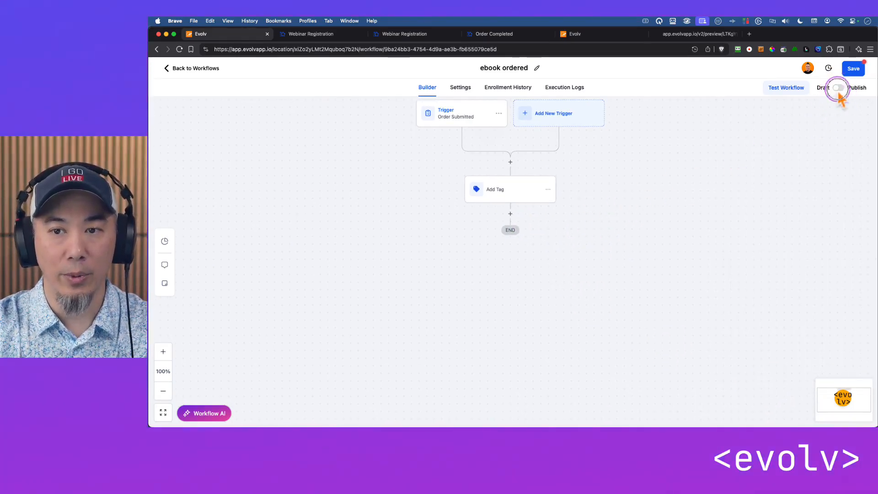
pyautogui.click(852, 70)
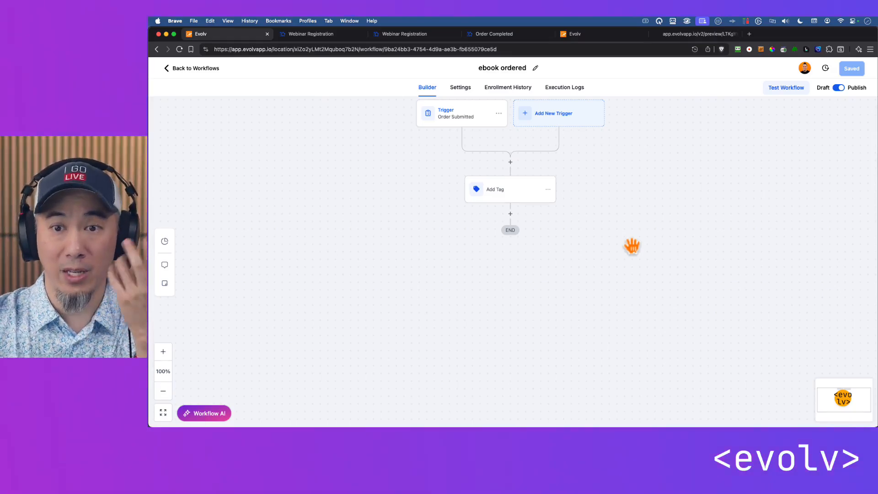
# Review the ebook order form on the webinar registration page and the Add Tag action in the "ebook ordered" workflow
pyautogui.click(317, 34)
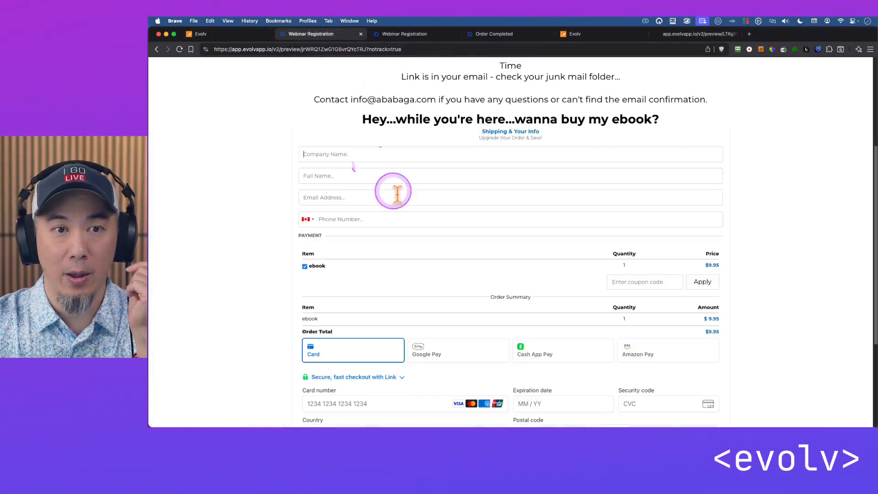
pyautogui.scroll(-2, 471, 218)
pyautogui.click(238, 34)
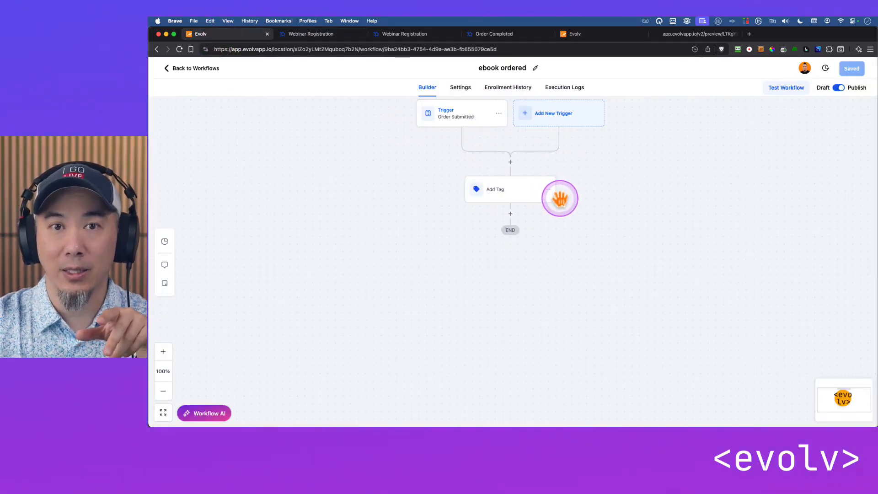
pyautogui.click(514, 197)
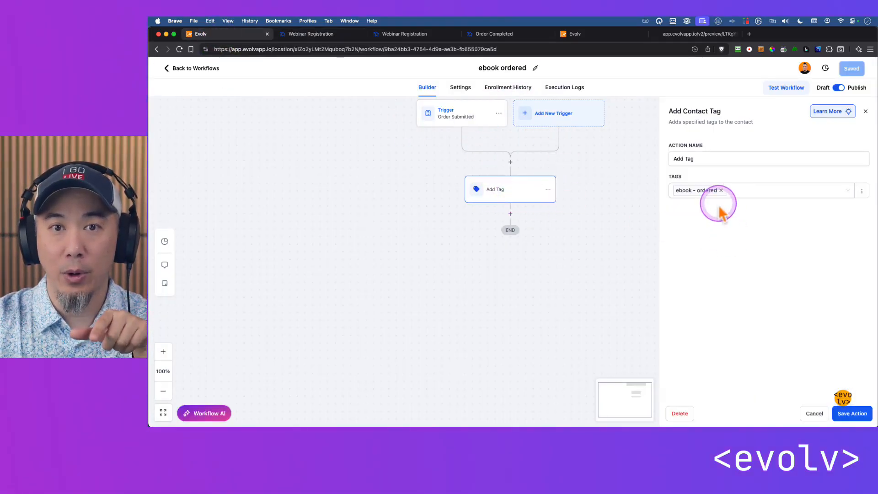
pyautogui.click(510, 213)
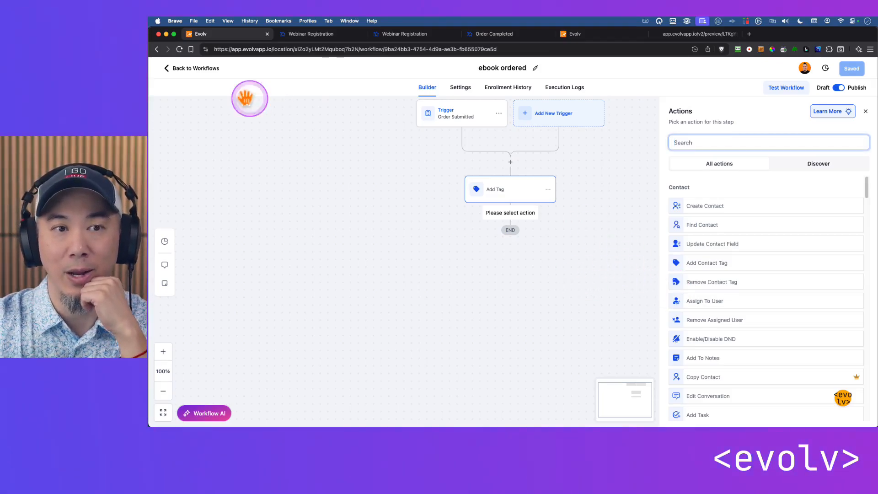
# Leave the workflow, open the registrant's contact record and view its payment details
pyautogui.click(188, 69)
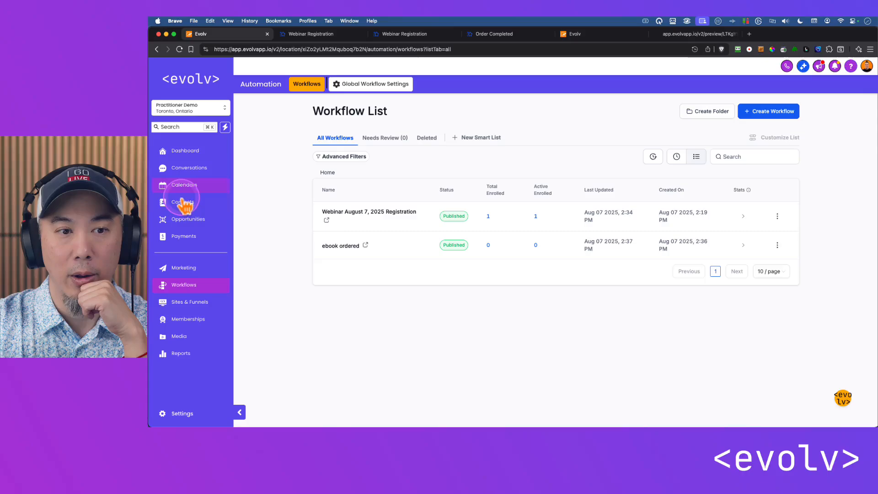
pyautogui.click(184, 203)
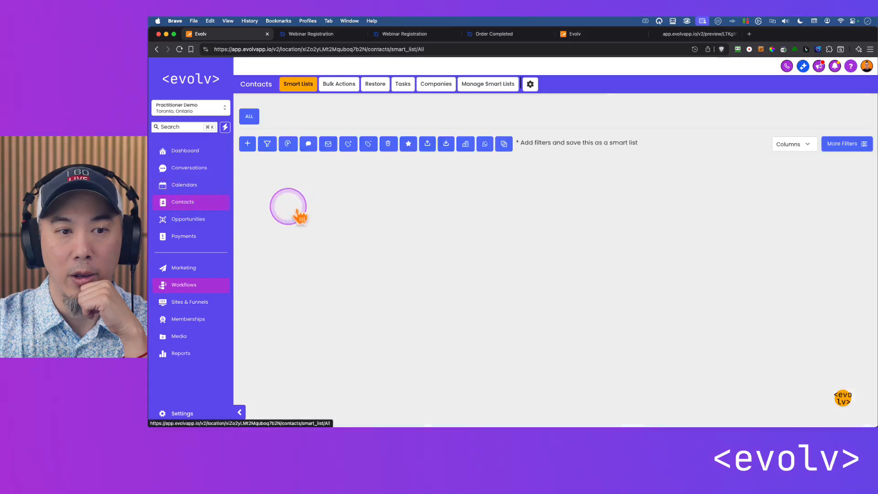
pyautogui.click(314, 198)
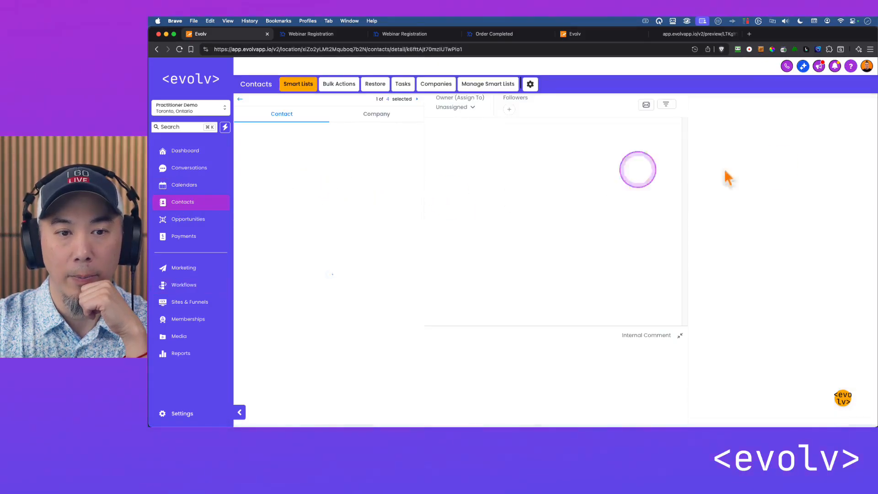
pyautogui.click(833, 115)
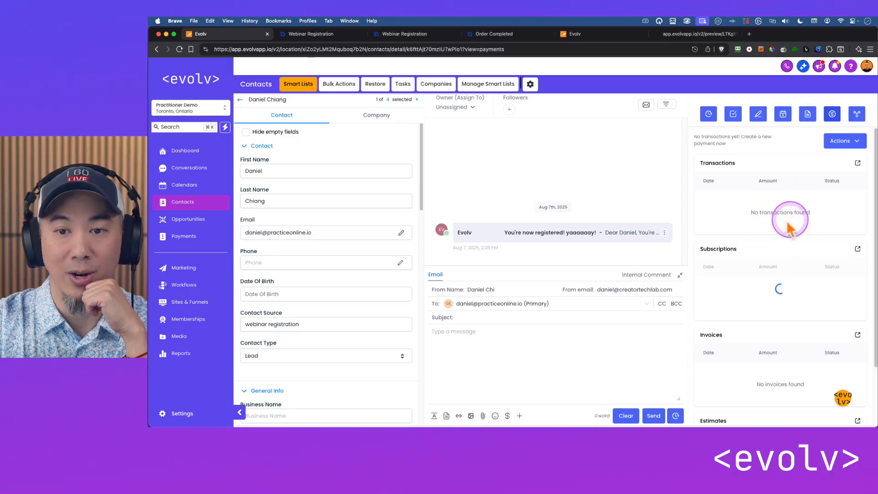
# View the Orders and Transactions pages in the Payments area
pyautogui.click(185, 239)
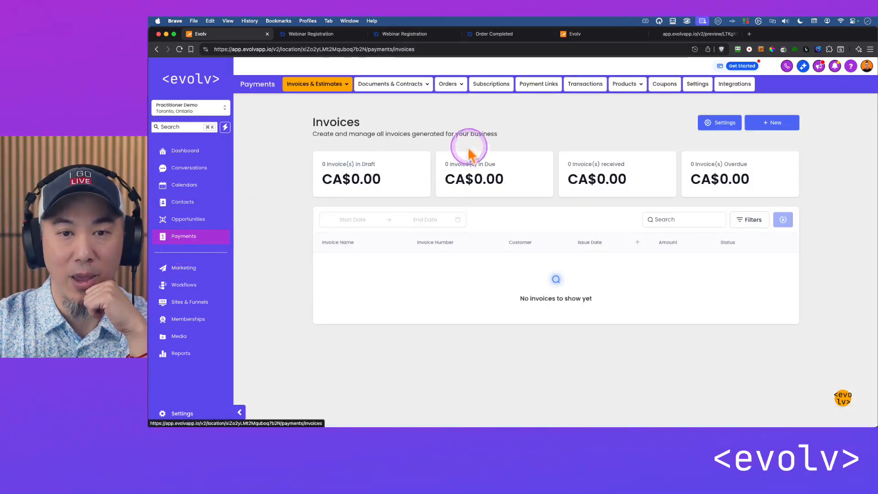
pyautogui.click(448, 84)
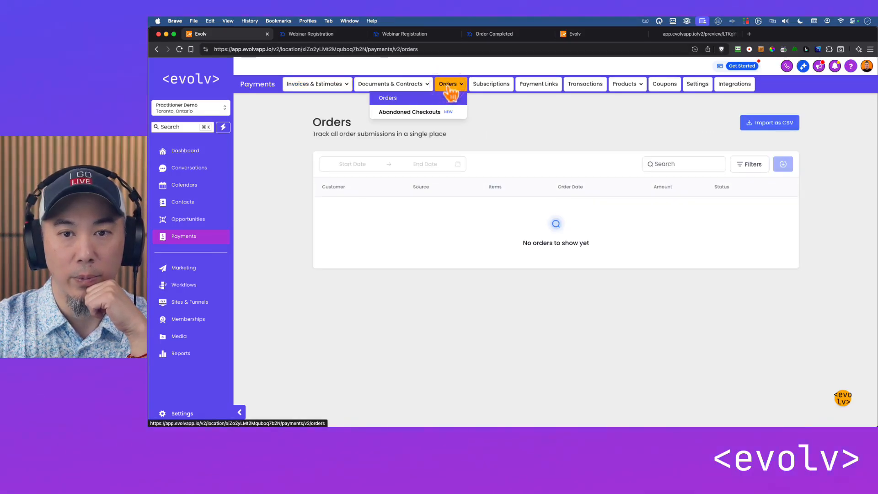
pyautogui.click(582, 85)
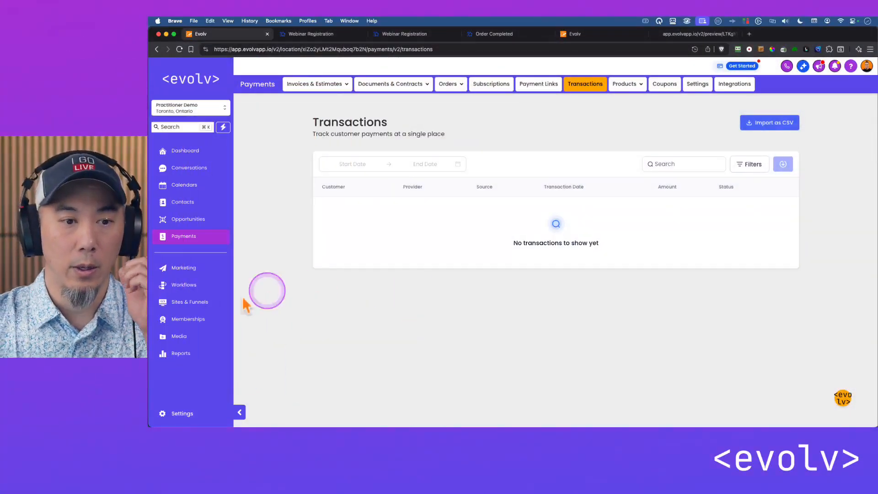
pyautogui.click(292, 325)
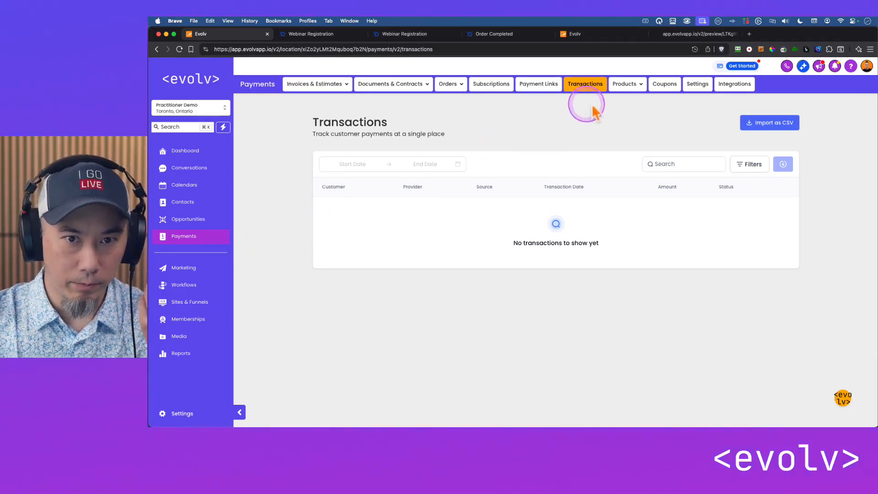
# Open the product list in the Payments area
pyautogui.moveTo(623, 90)
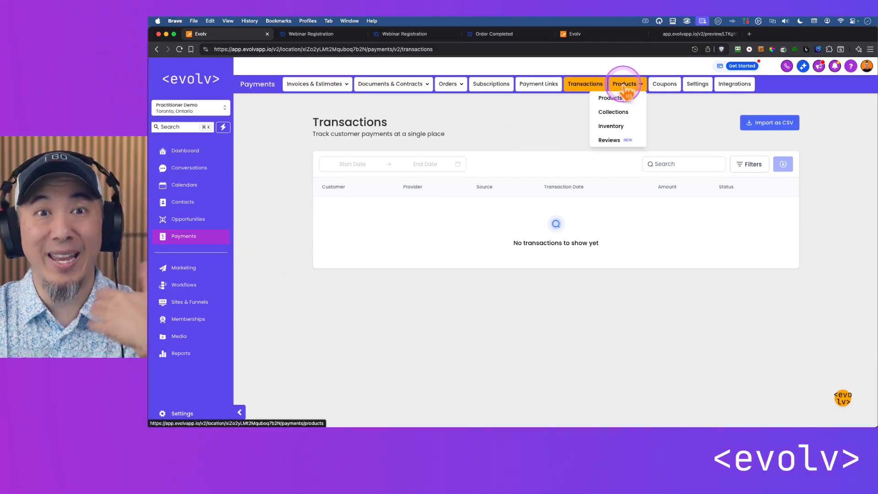
pyautogui.click(625, 91)
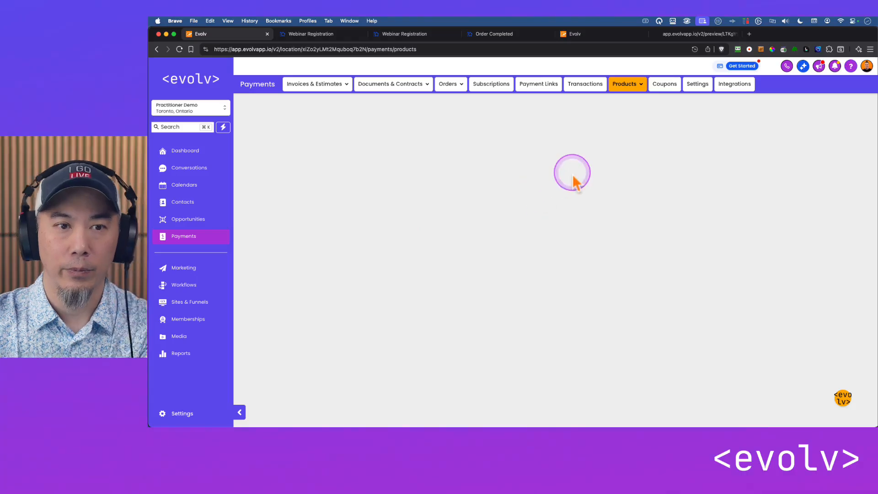
pyautogui.click(188, 221)
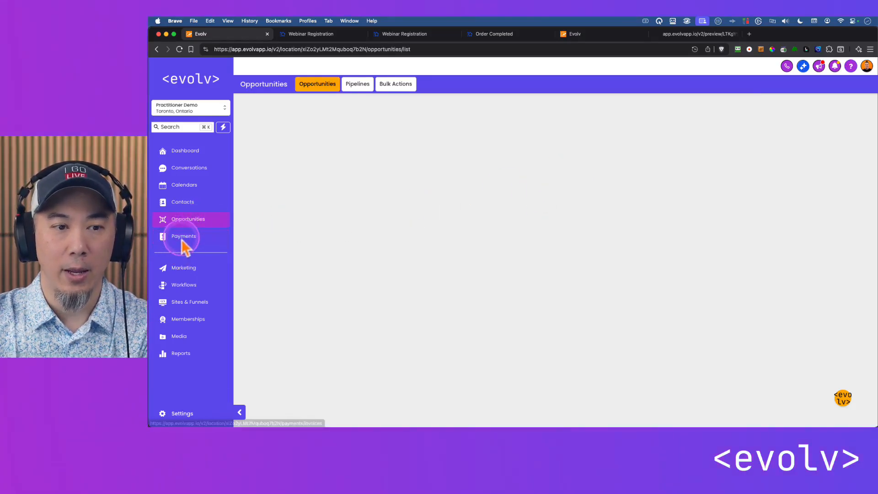
pyautogui.click(183, 238)
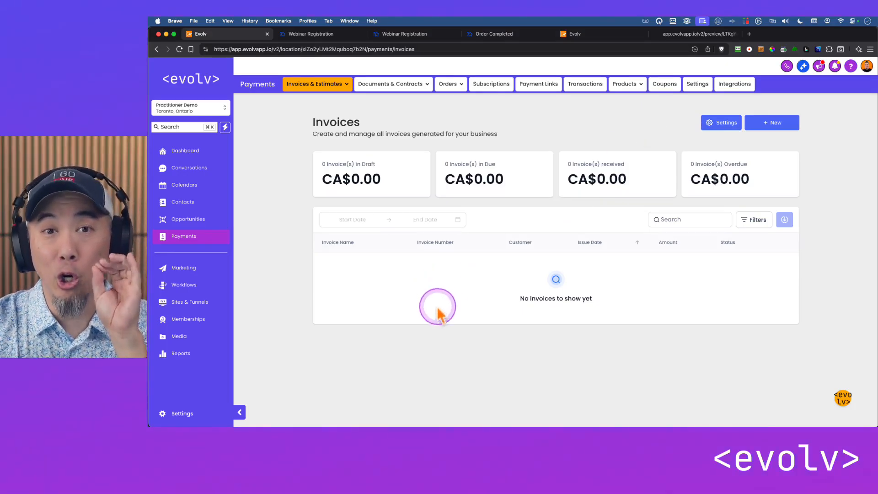
pyautogui.click(630, 85)
pyautogui.click(612, 98)
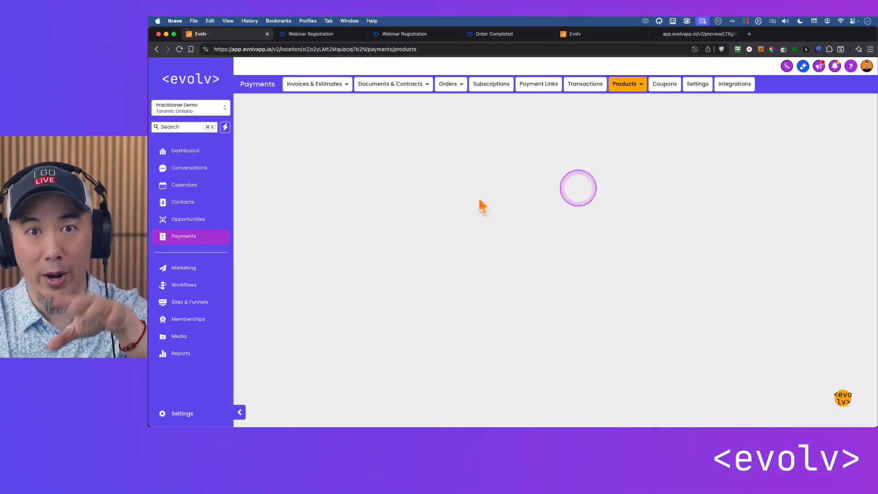
# Reopen the "ebook ordered" workflow and examine the Send Email action's message and attachment options without adding the action
pyautogui.click(188, 288)
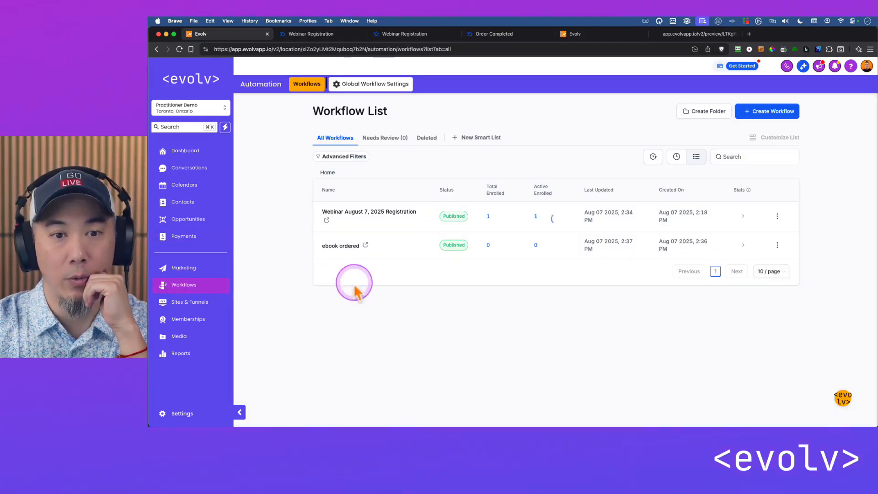
pyautogui.click(344, 247)
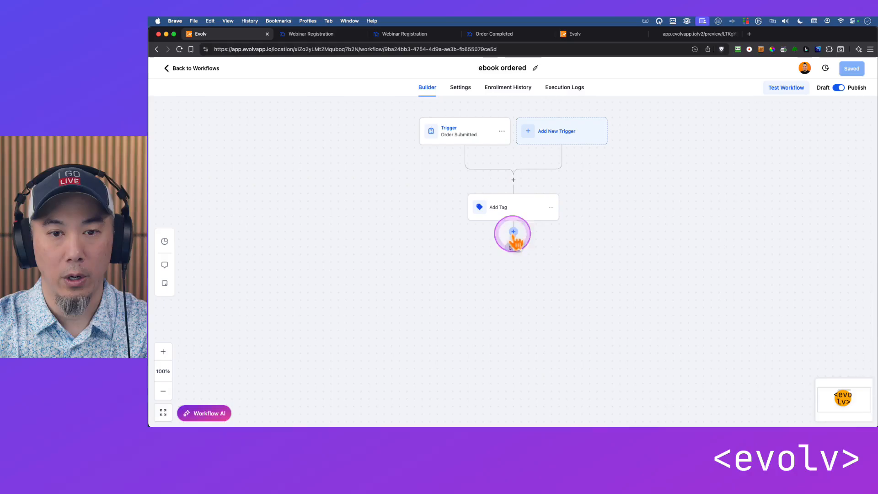
pyautogui.click(513, 232)
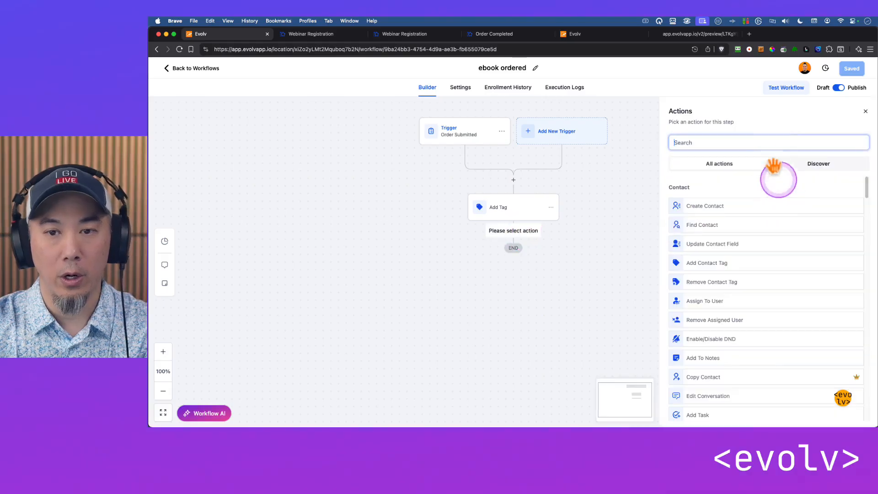
pyautogui.write('email')
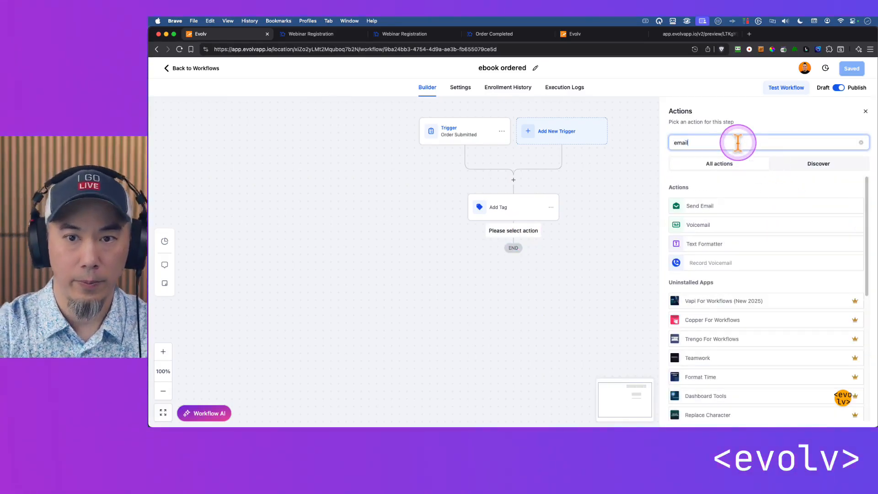
pyautogui.click(719, 205)
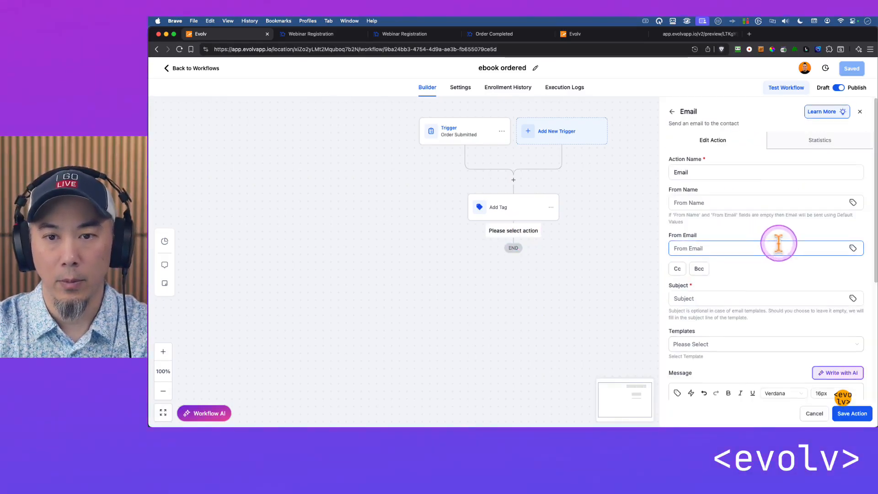
pyautogui.scroll(-5, 751, 196)
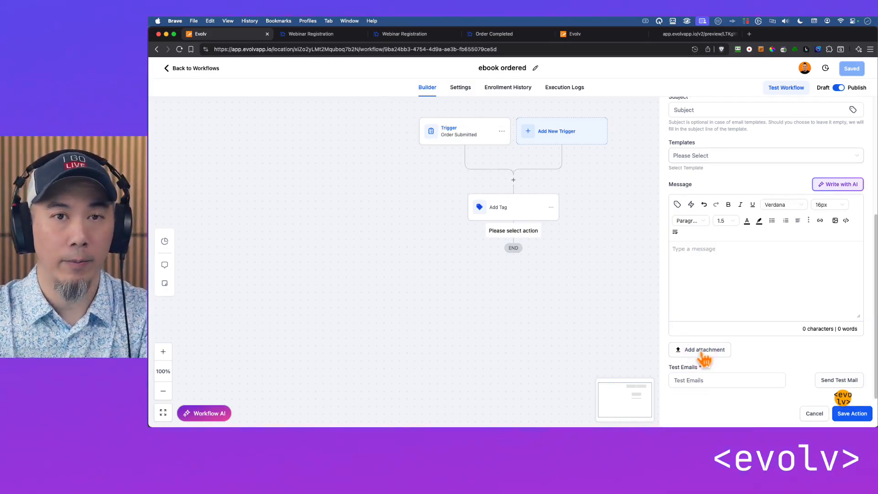
pyautogui.click(814, 413)
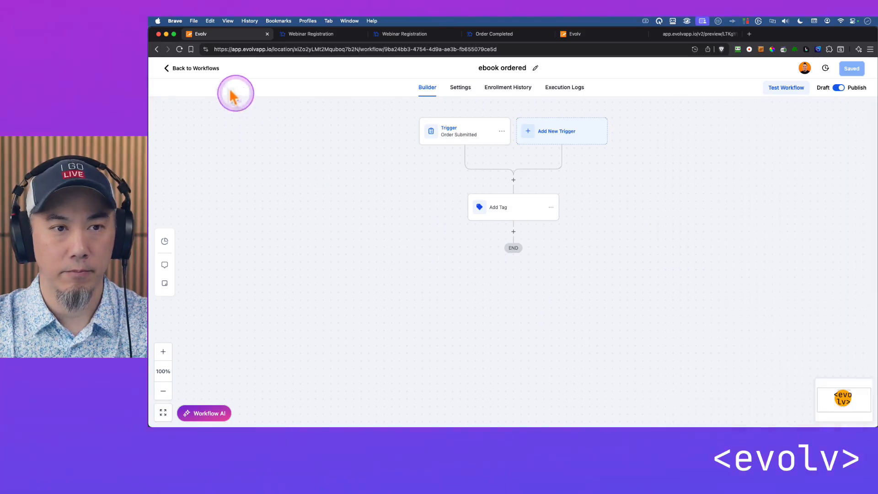
# Return to the workflow list, open the "Webinar August 7, 2025 Registration" workflow and look through its actions
pyautogui.click(196, 68)
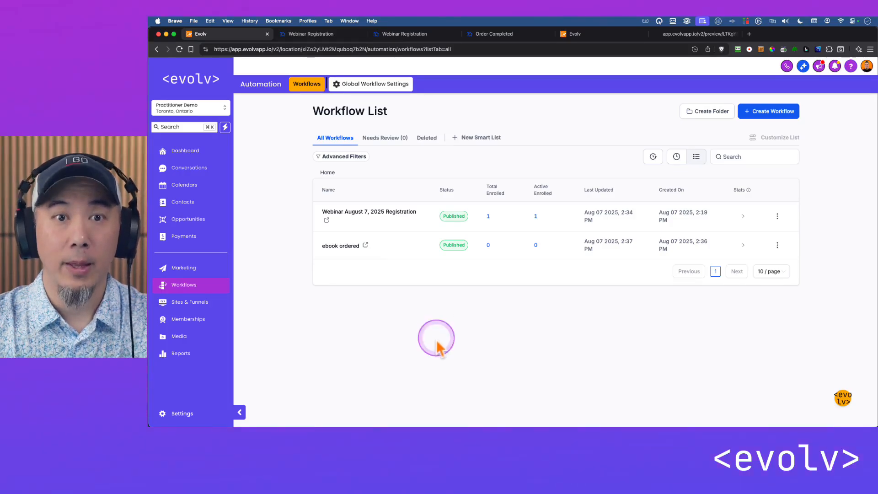
pyautogui.click(390, 213)
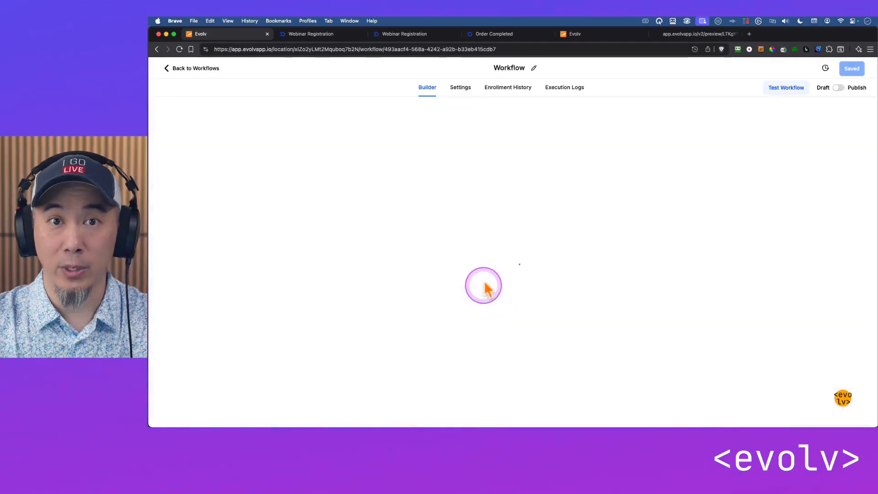
pyautogui.scroll(-3, 642, 313)
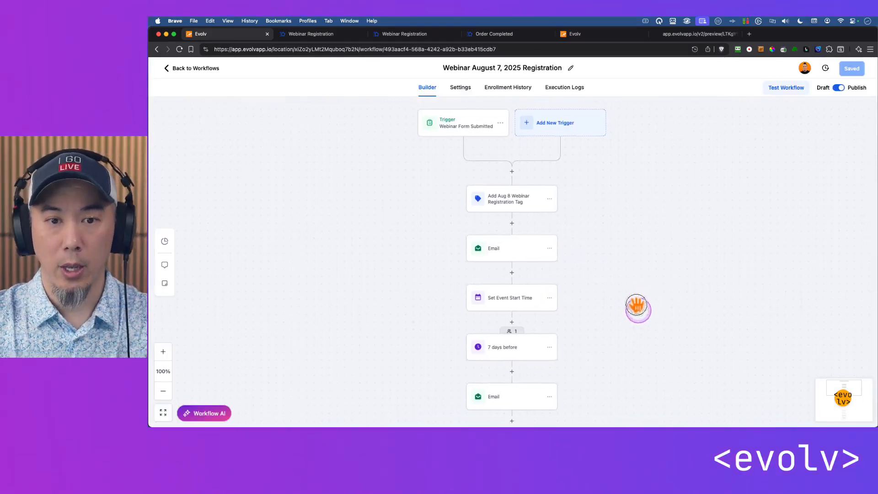
pyautogui.scroll(5, 589, 258)
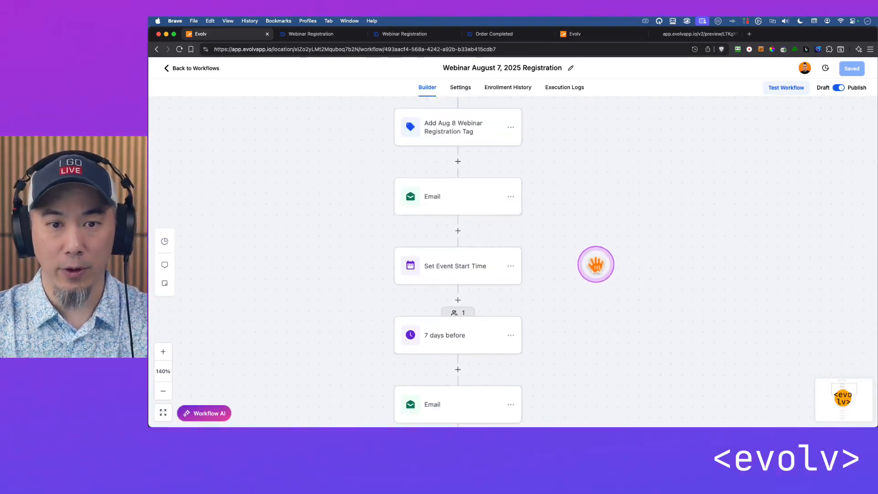
pyautogui.scroll(-5, 624, 265)
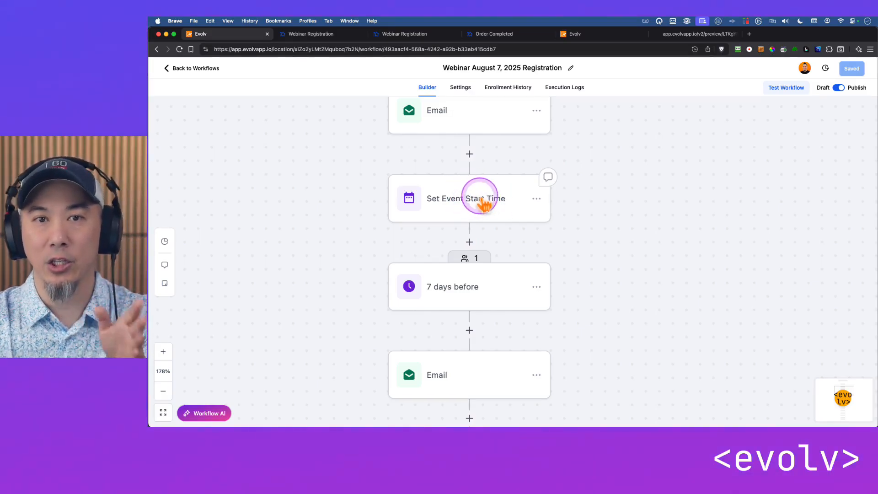
# Delete the Set Event Start Time step and all actions below it from the webinar registration workflow
pyautogui.click(536, 199)
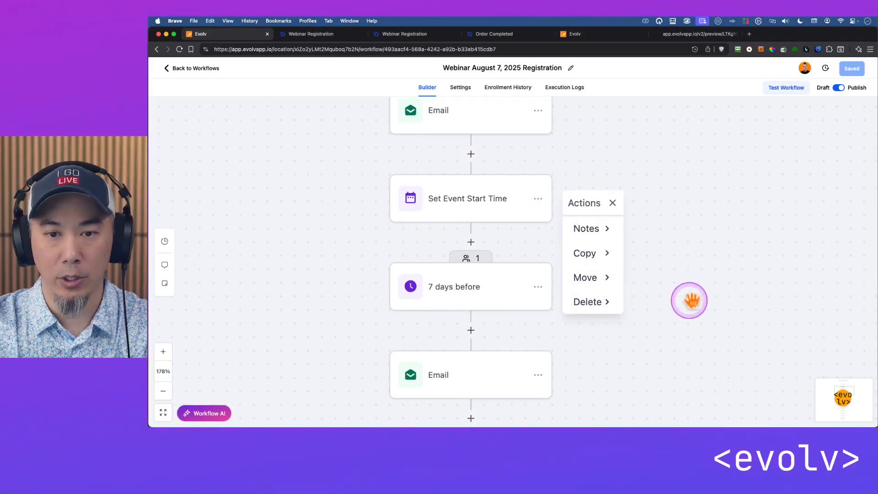
pyautogui.click(607, 300)
pyautogui.click(683, 255)
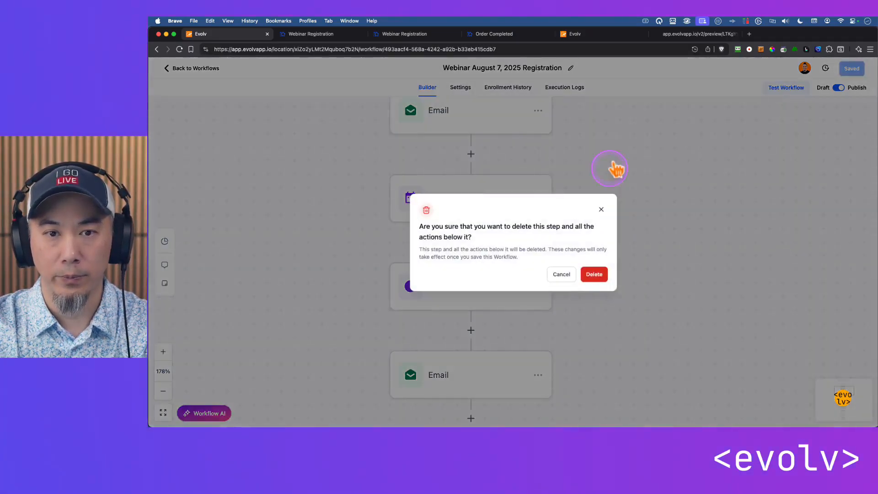
pyautogui.scroll(6, 623, 234)
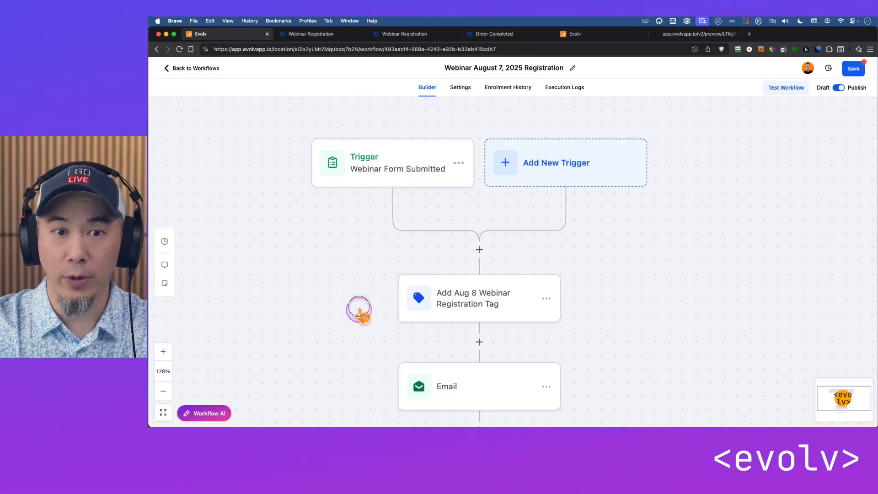
# Open the remaining Email action and examine the date, time and meeting link lines in its message
pyautogui.moveTo(359, 309); pyautogui.dragTo(361, 177)
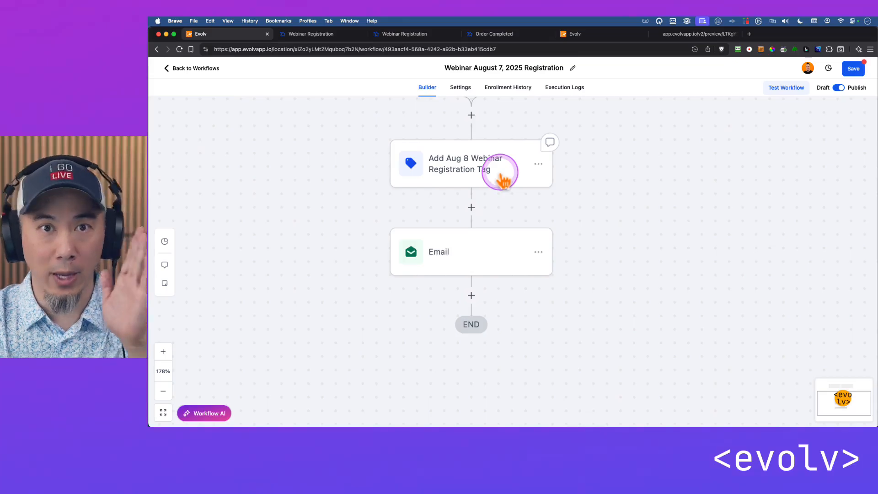
pyautogui.click(494, 259)
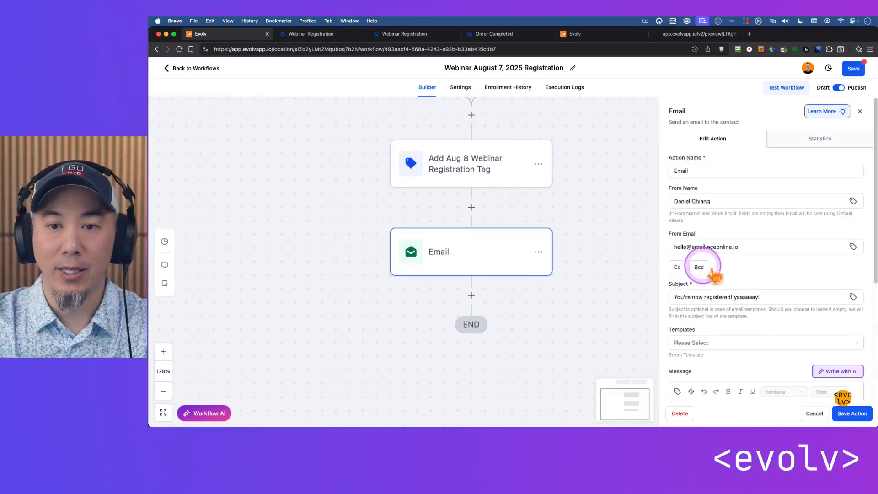
pyautogui.scroll(-2, 741, 292)
pyautogui.scroll(-3, 763, 302)
pyautogui.scroll(3, 733, 271)
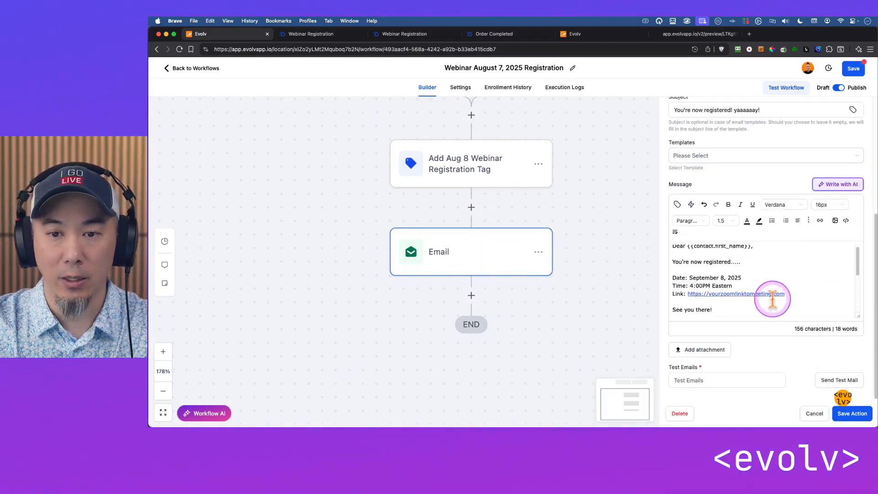
pyautogui.moveTo(802, 294); pyautogui.dragTo(662, 277)
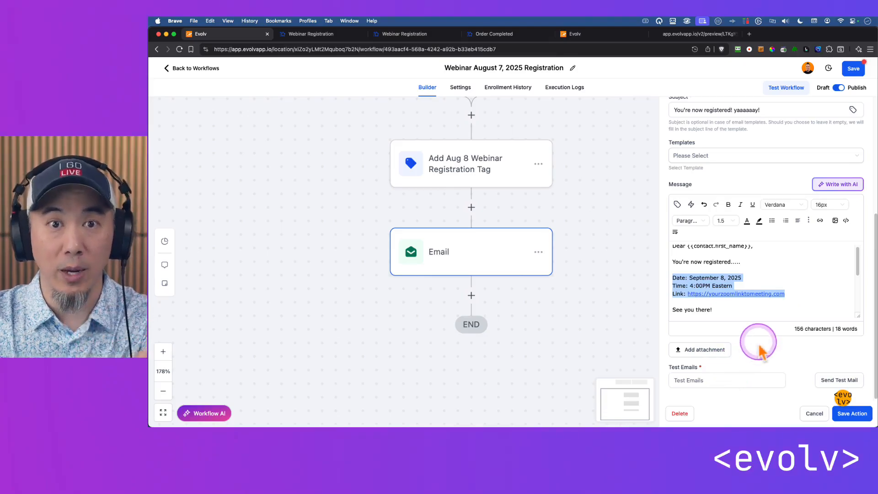
# Add a Wait action below the Email action, with Time Delay as its wait type
pyautogui.moveTo(602, 307); pyautogui.dragTo(573, 263)
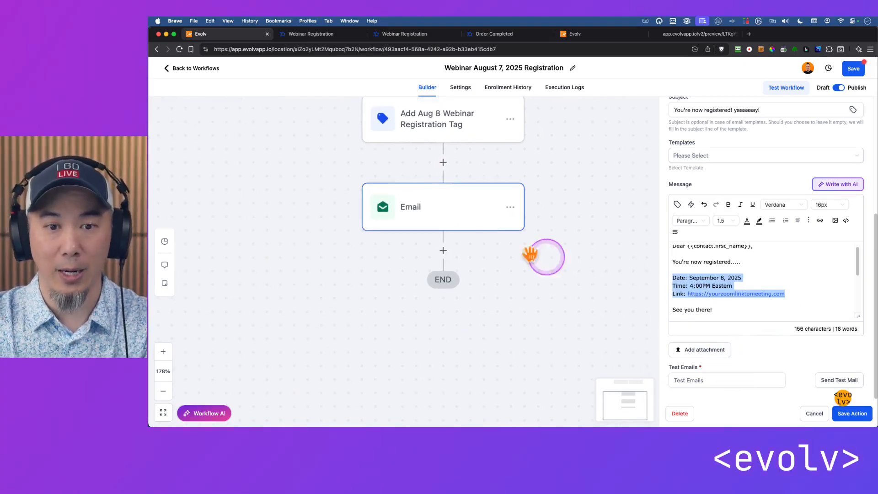
pyautogui.click(445, 249)
pyautogui.write('wait')
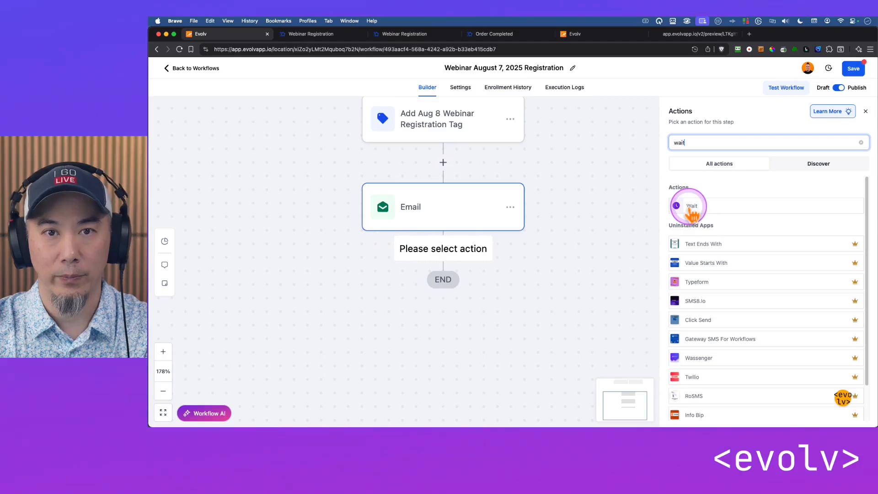
pyautogui.click(691, 207)
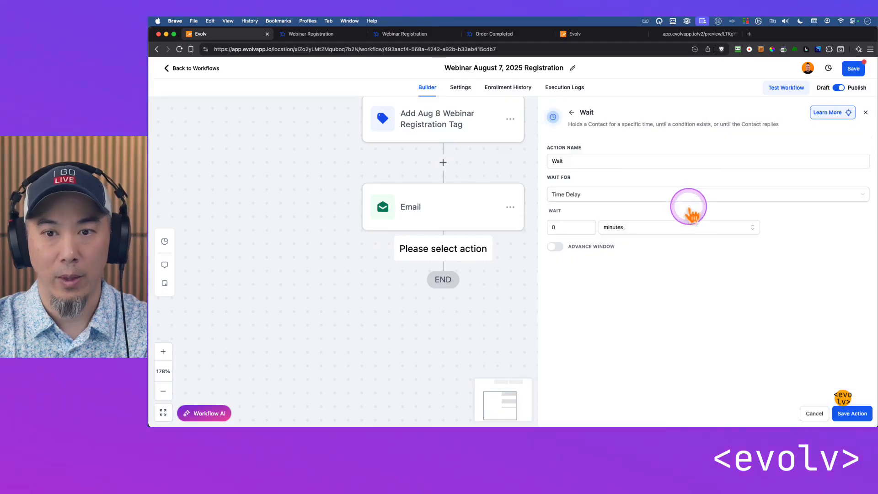
pyautogui.click(572, 195)
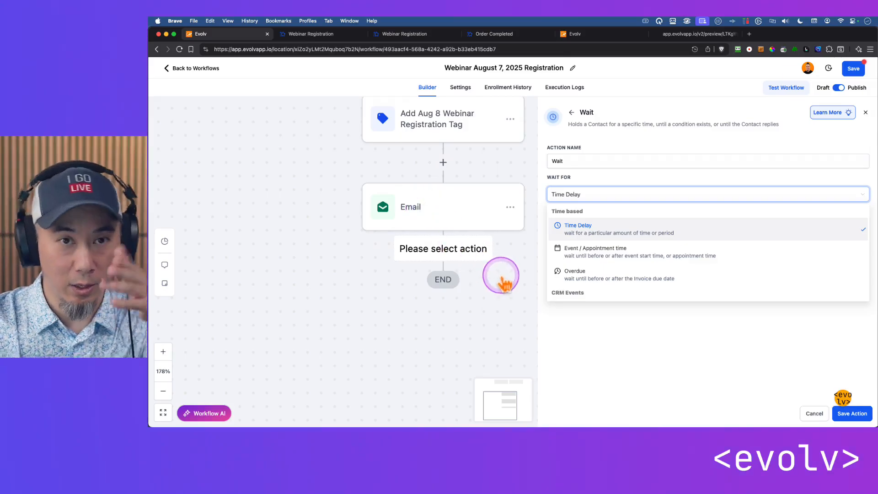
pyautogui.click(640, 319)
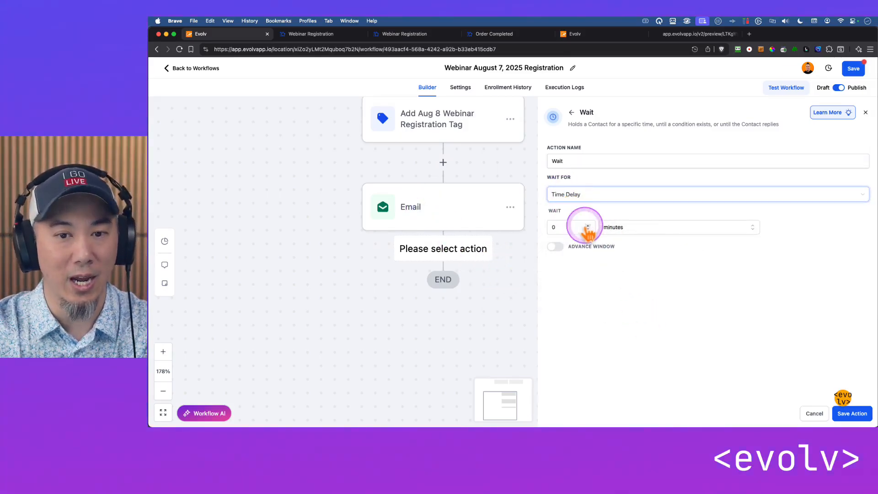
# Set the Wait action's delay to 1 day and save the action
pyautogui.click(631, 228)
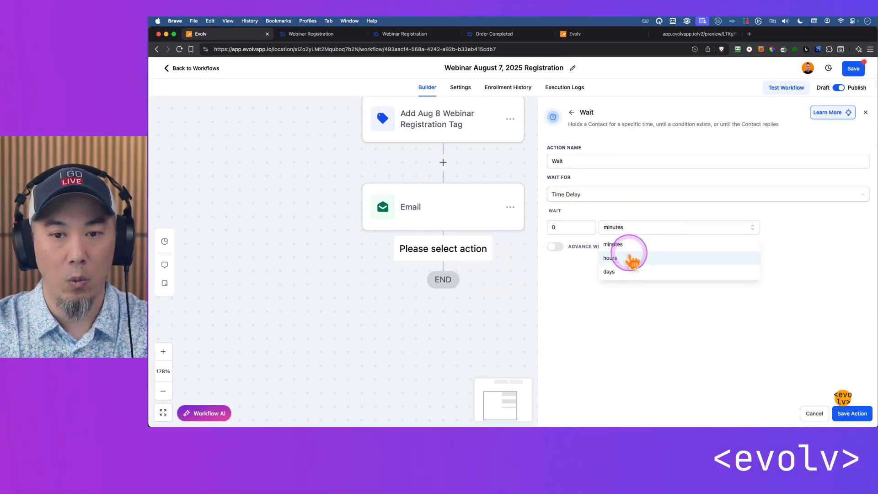
pyautogui.click(631, 271)
pyautogui.click(555, 227)
pyautogui.write('1')
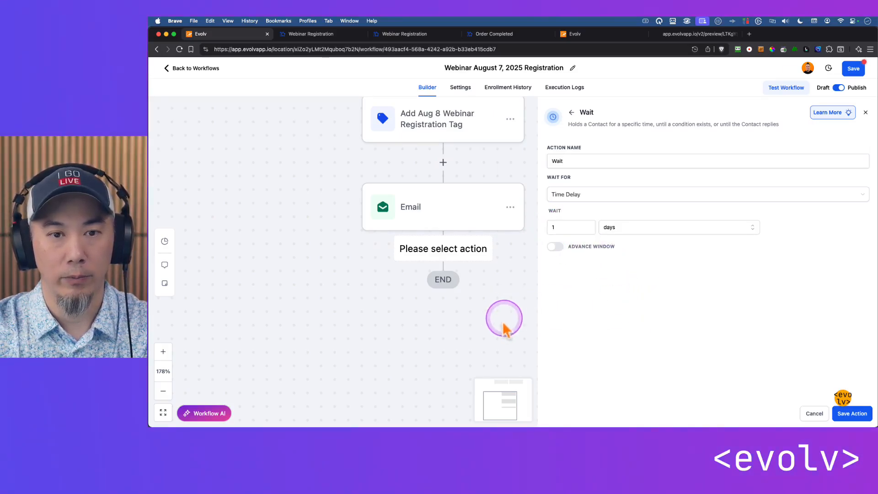
pyautogui.moveTo(480, 327); pyautogui.dragTo(421, 315)
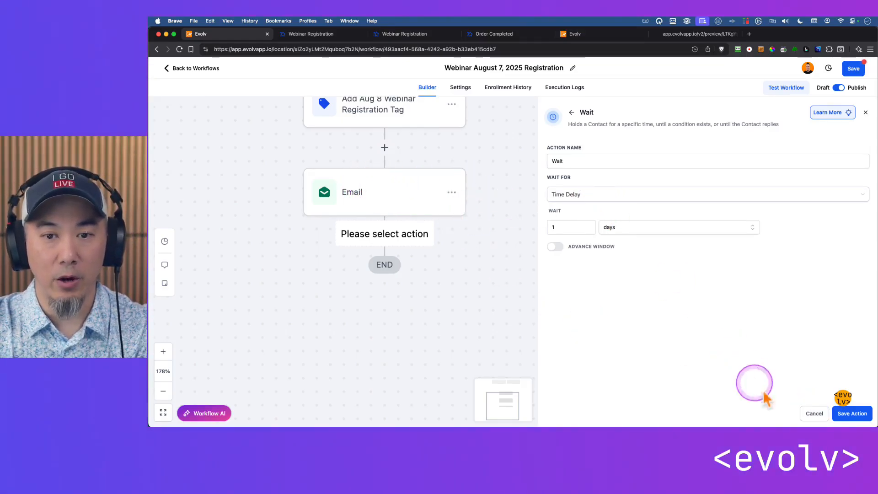
pyautogui.click(852, 414)
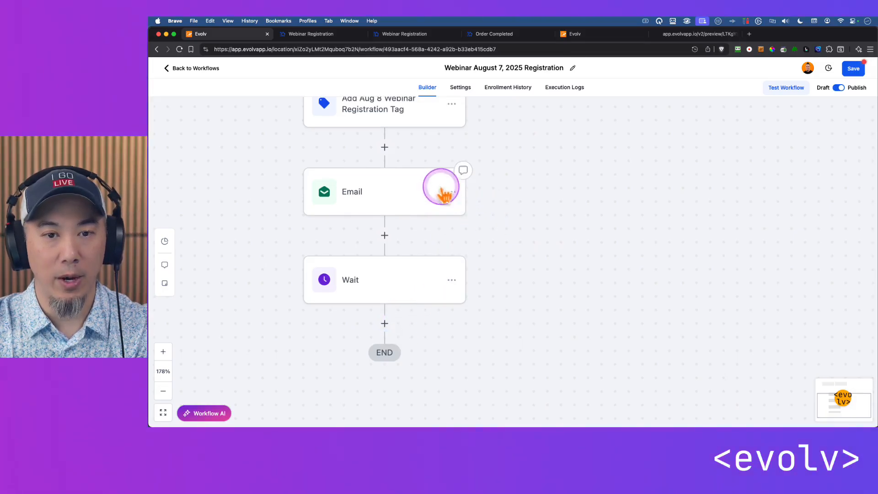
# Copy the Email action and paste the copy below the Wait action
pyautogui.click(453, 193)
pyautogui.click(499, 246)
pyautogui.click(567, 220)
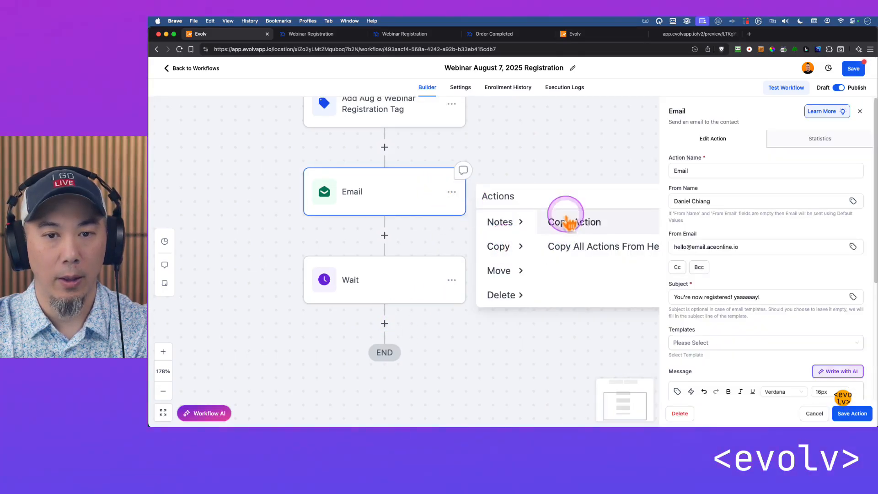
pyautogui.click(394, 325)
# Copy all actions from the Wait action onward and paste them at the end of the workflow
pyautogui.moveTo(519, 325); pyautogui.dragTo(527, 194)
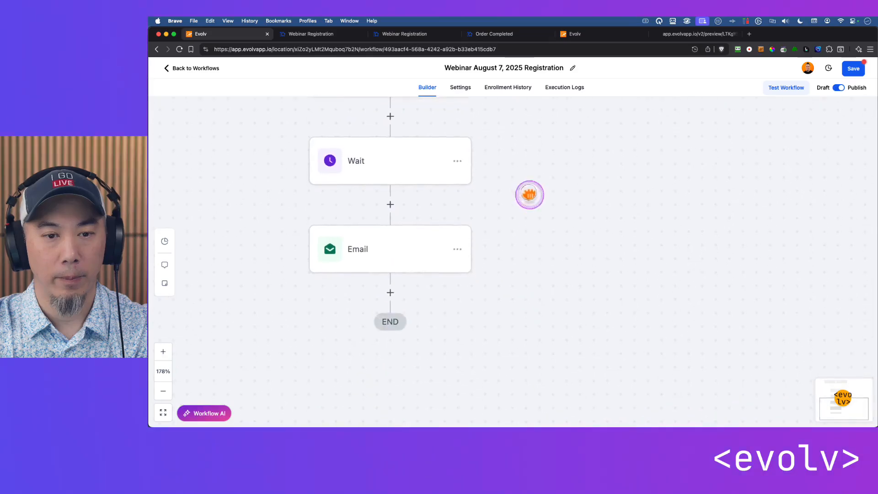
pyautogui.click(457, 162)
pyautogui.click(505, 215)
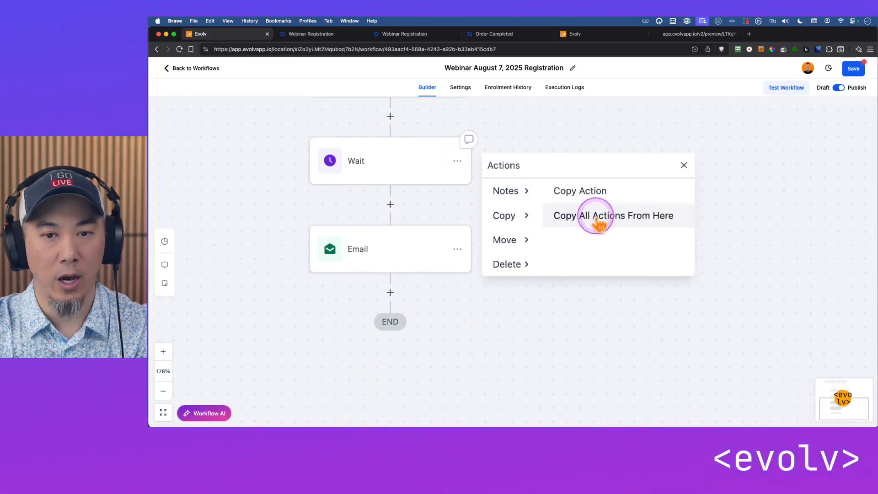
pyautogui.click(594, 219)
pyautogui.click(389, 291)
pyautogui.scroll(-3, 388, 232)
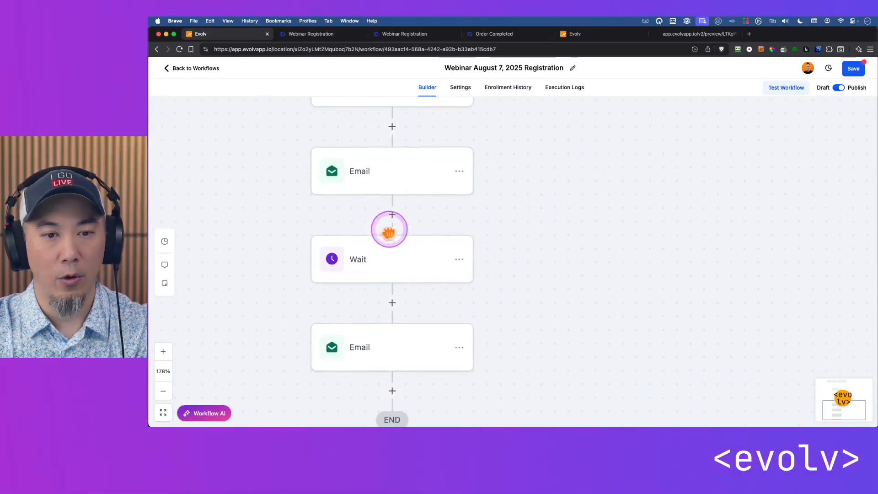
# View the second Wait action's settings, then duplicate that Wait and the Email below it at the workflow's end
pyautogui.click(392, 263)
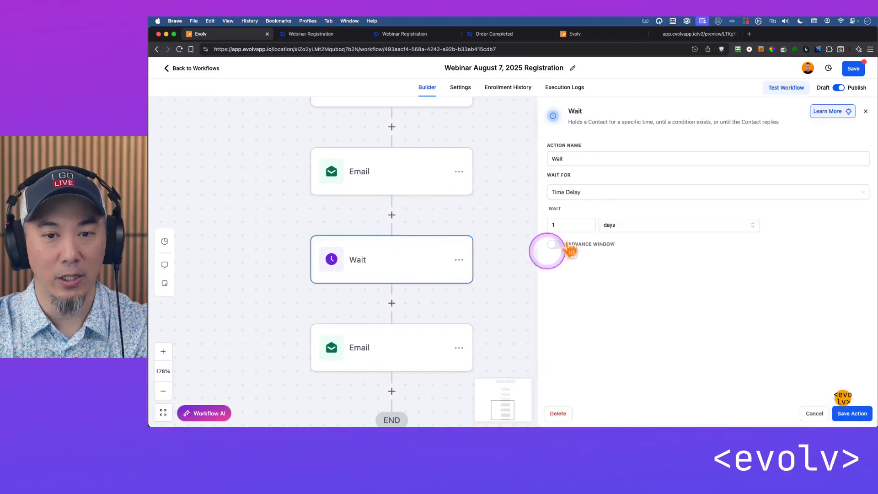
pyautogui.scroll(-3, 487, 264)
pyautogui.hscroll(2, 488, 265)
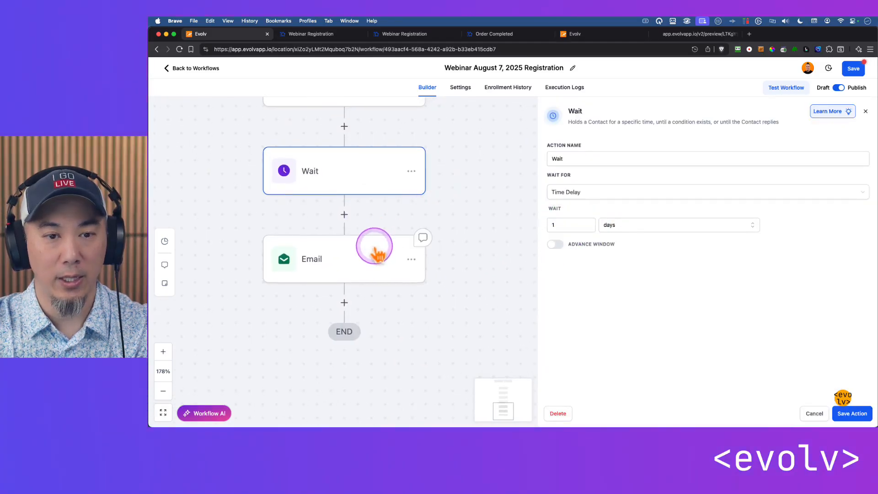
pyautogui.click(411, 172)
pyautogui.moveTo(464, 228)
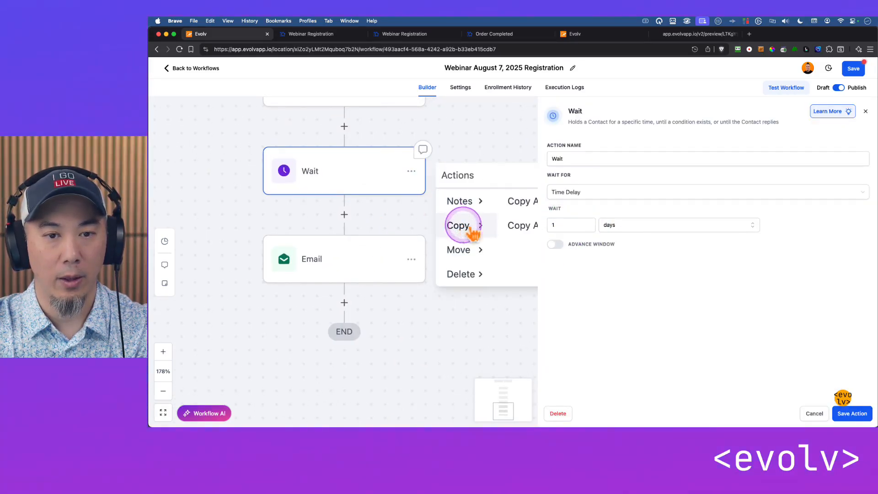
pyautogui.click(526, 226)
pyautogui.click(355, 303)
pyautogui.scroll(-3, 470, 192)
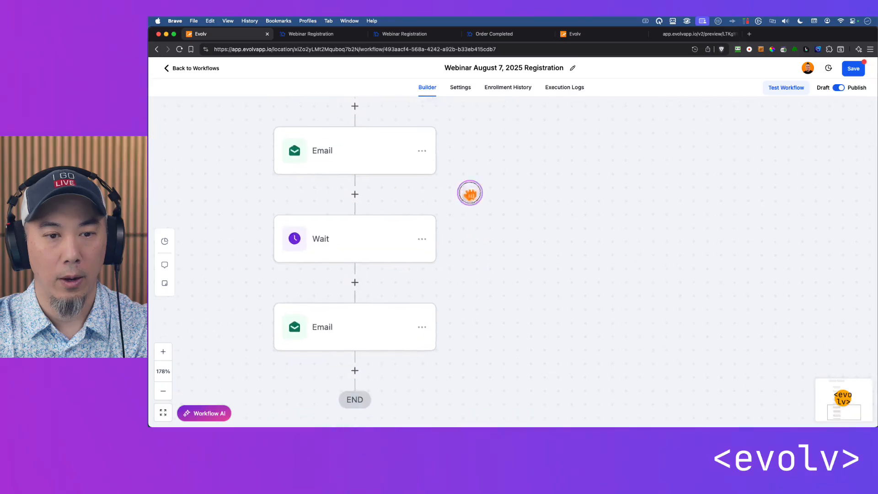
# Open the last Email action, view the whole Wait and Email sequence, and close the action without changes
pyautogui.click(369, 314)
pyautogui.scroll(-5, 477, 266)
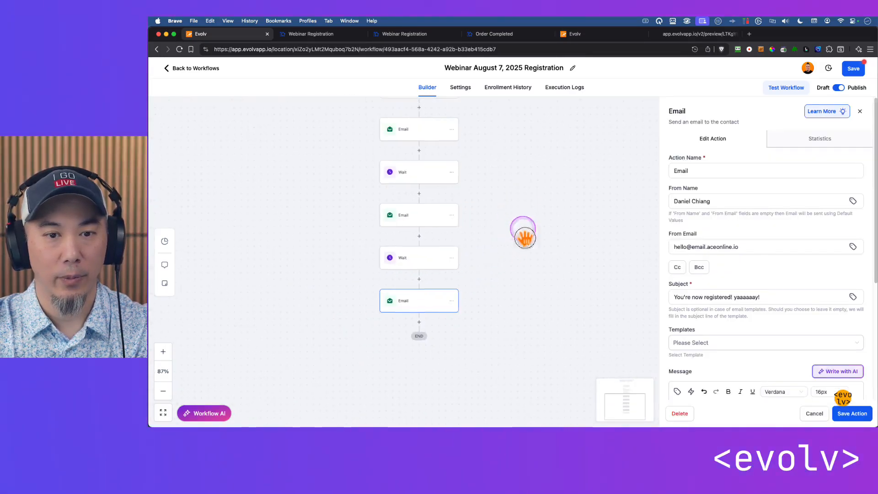
pyautogui.click(816, 413)
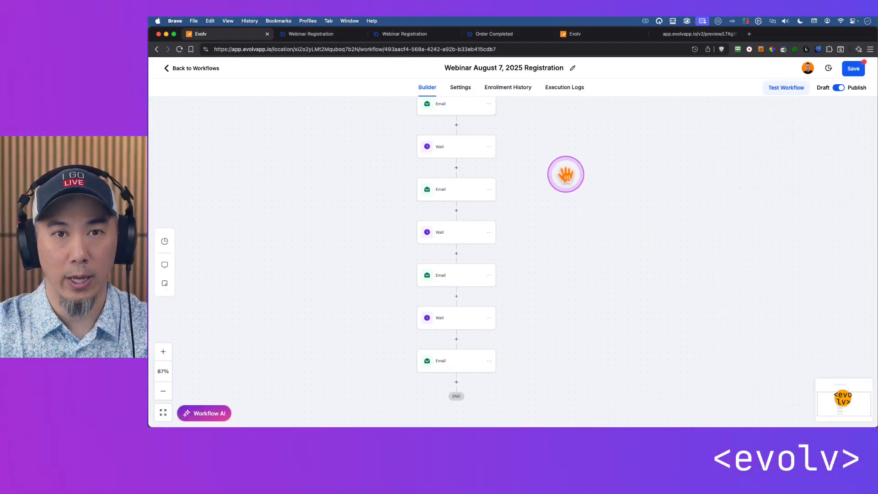
# Leave the webinar registration workflow for the workflow list, discarding the unsaved changes
pyautogui.moveTo(564, 172); pyautogui.dragTo(584, 192)
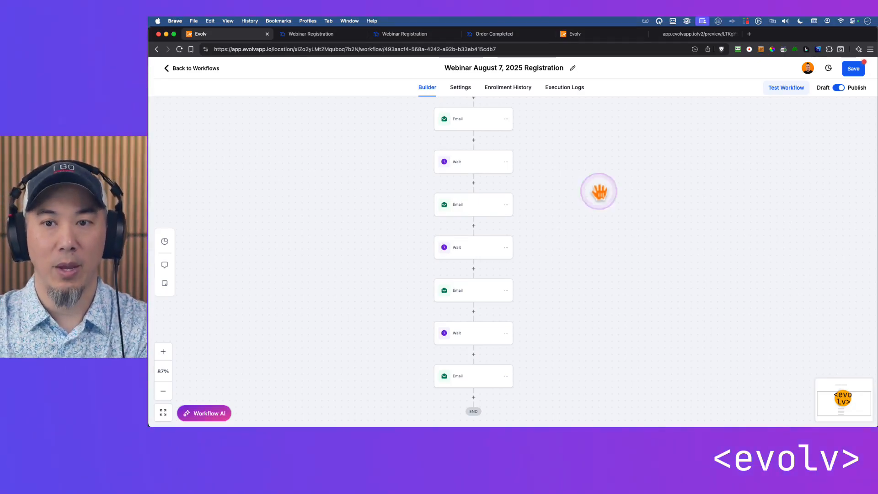
pyautogui.click(185, 68)
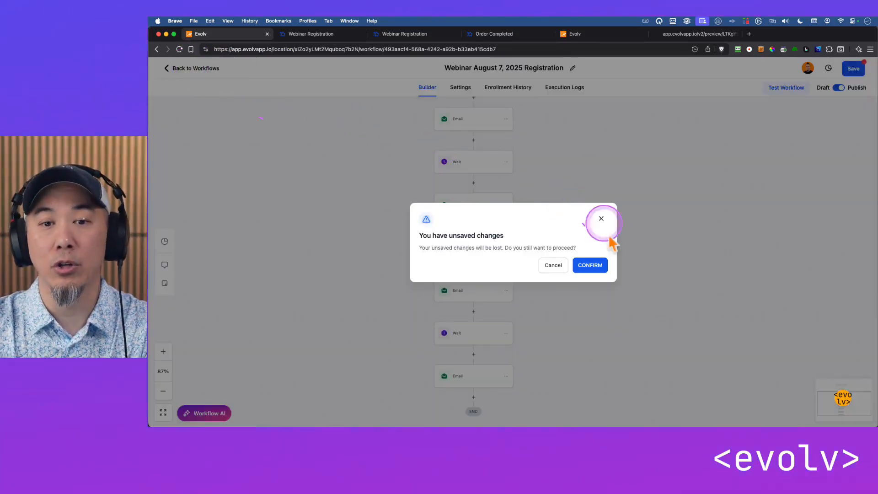
pyautogui.click(590, 266)
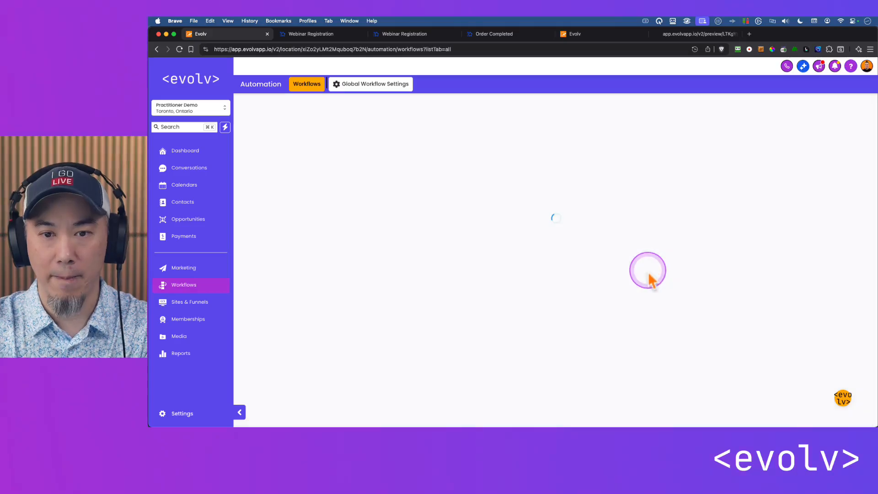